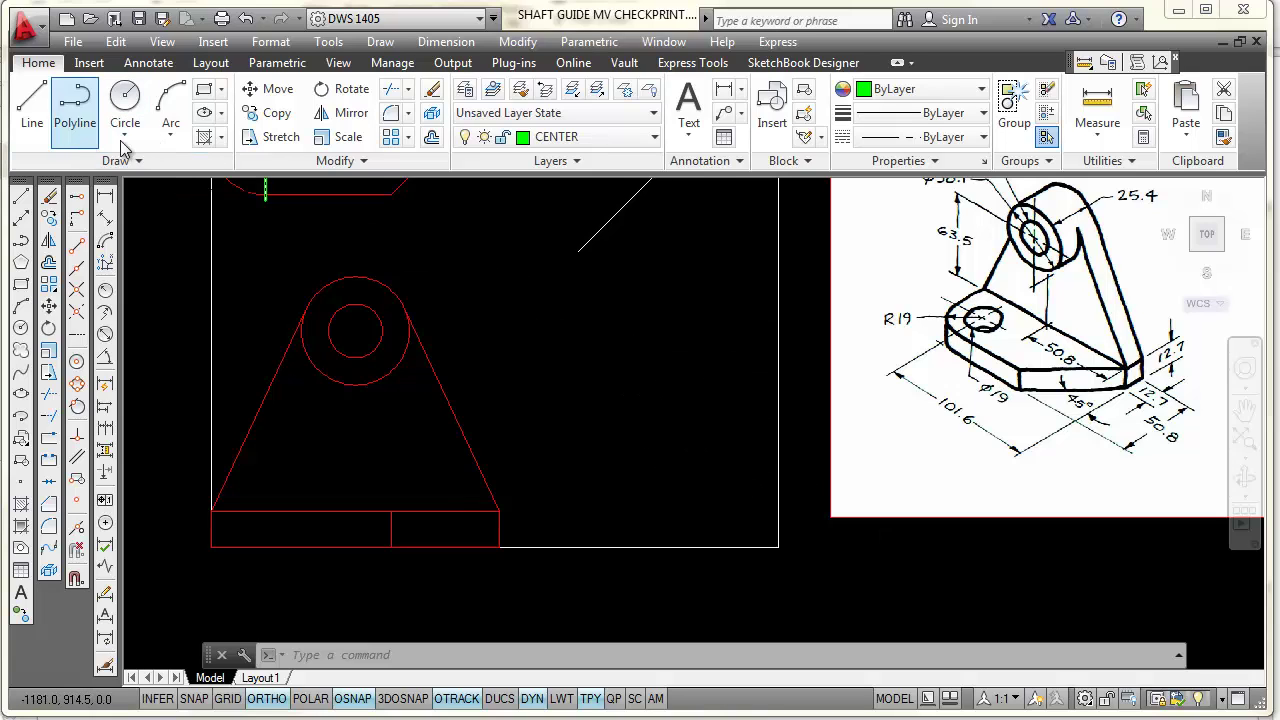
Draw a 50.8 by 12.7 rectangle (@-50.8,12.7) from the frame's lower-right corner
{"action": "left_click", "coordinate": [207, 92]}
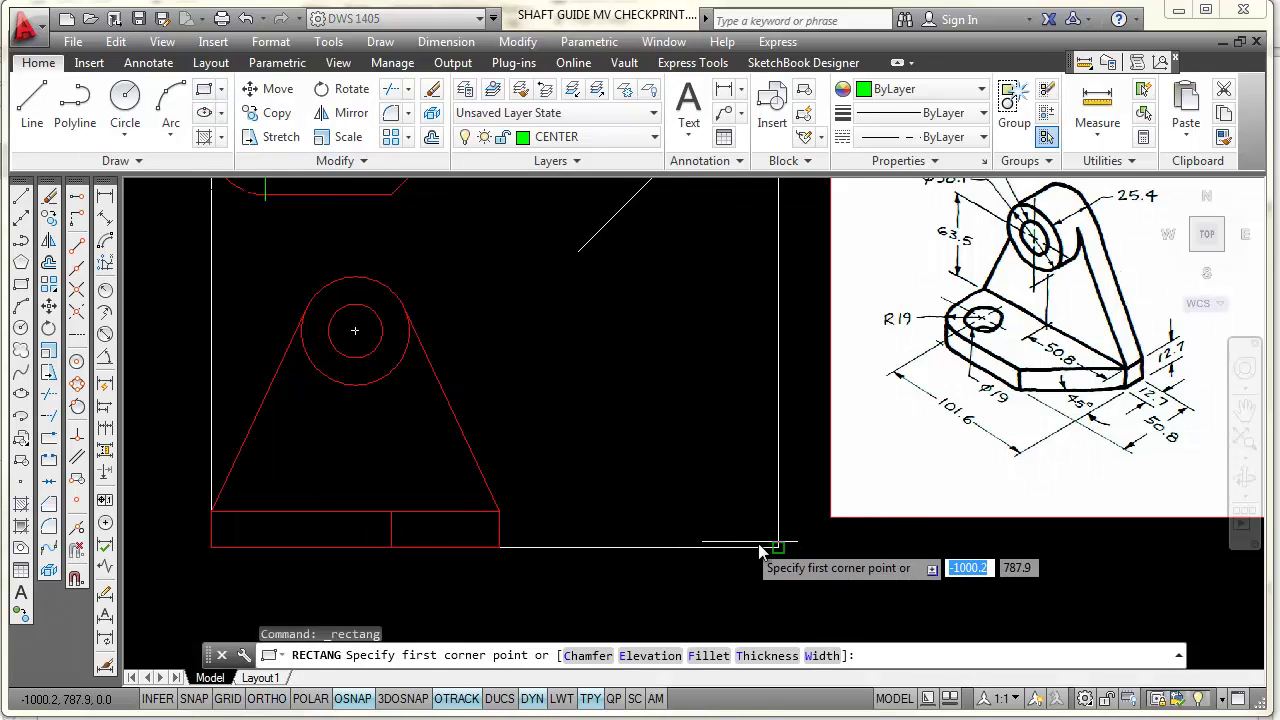
{"action": "left_click", "coordinate": [778, 547]}
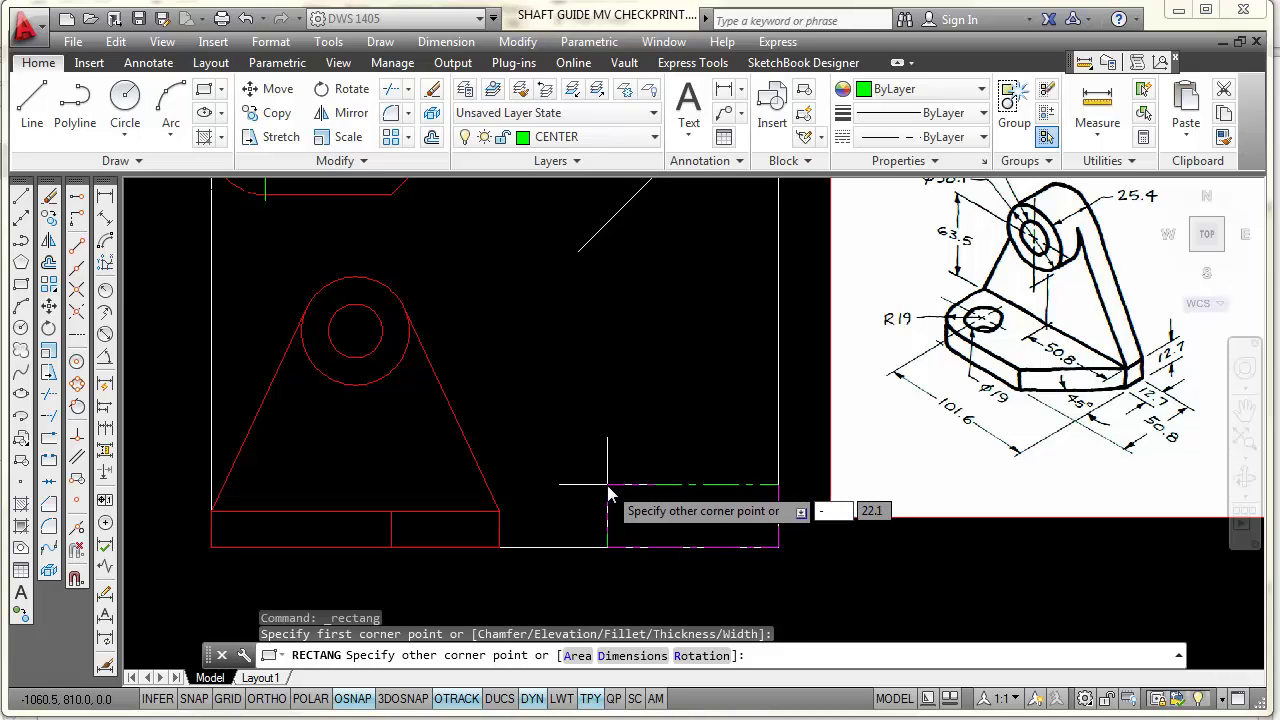
{"action": "type", "text": ".8"}
{"action": "key", "text": "Tab"}
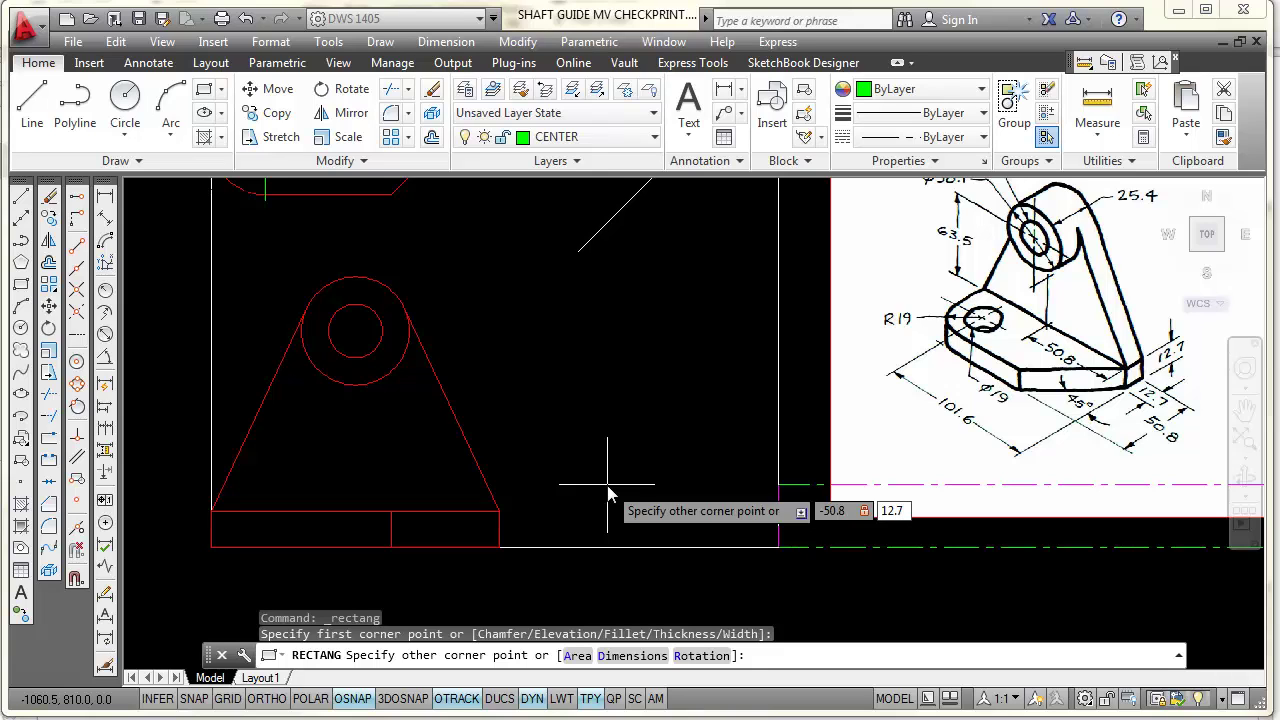
{"action": "type", "text": "12.7"}
{"action": "key", "text": "Return"}
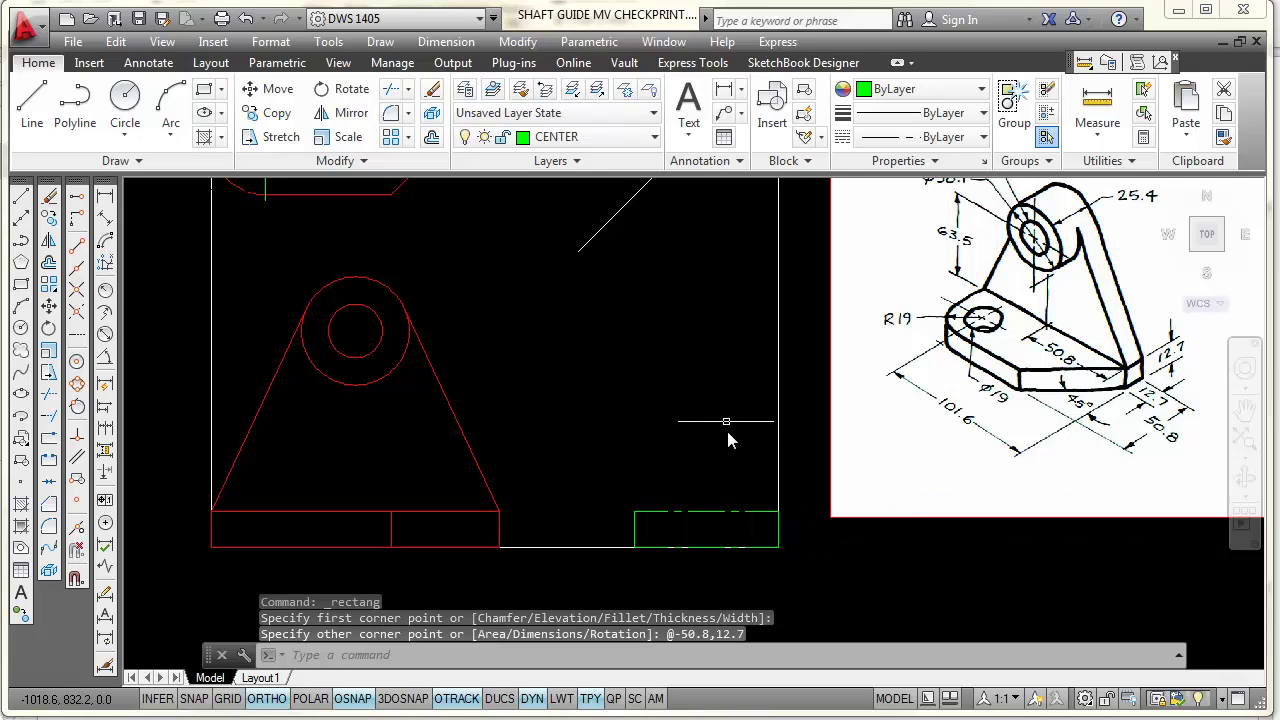
Move the new rectangle onto the OBJECT layer, then undo that layer change
{"action": "scroll", "coordinate": [697, 471], "scroll_direction": "up", "scroll_amount": 4}
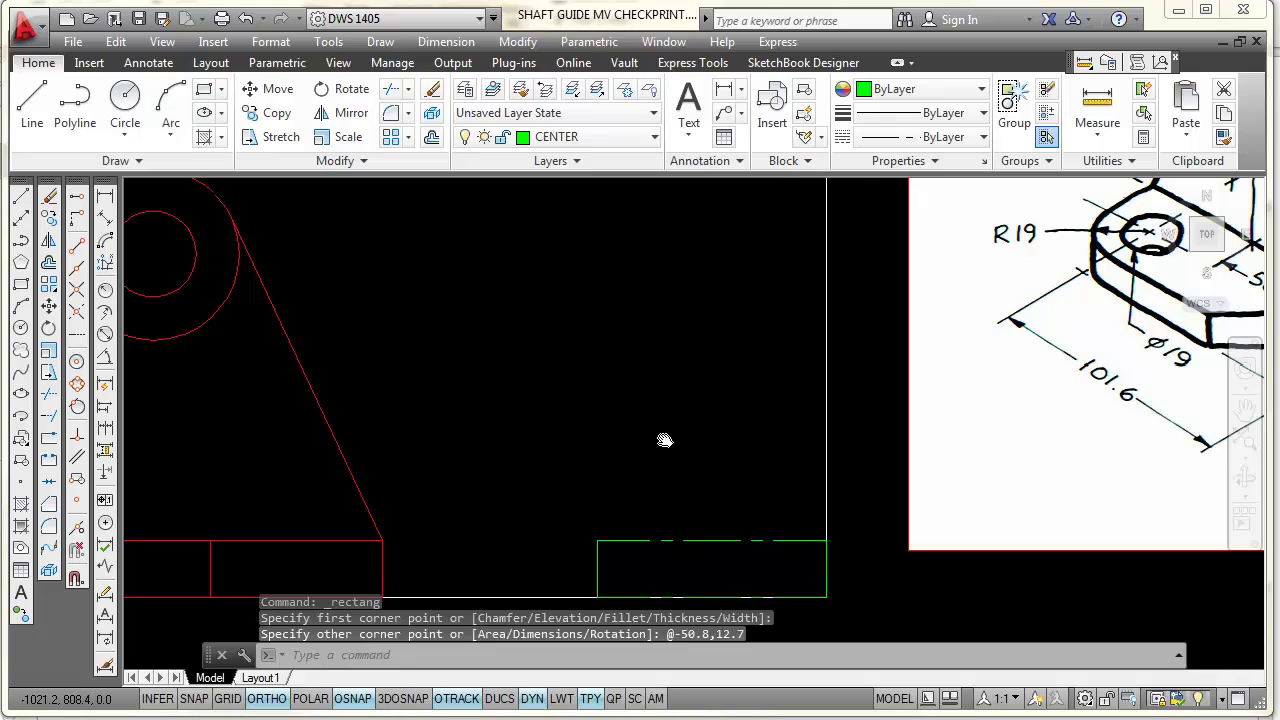
{"action": "scroll", "coordinate": [663, 440], "scroll_direction": "down", "scroll_amount": 2}
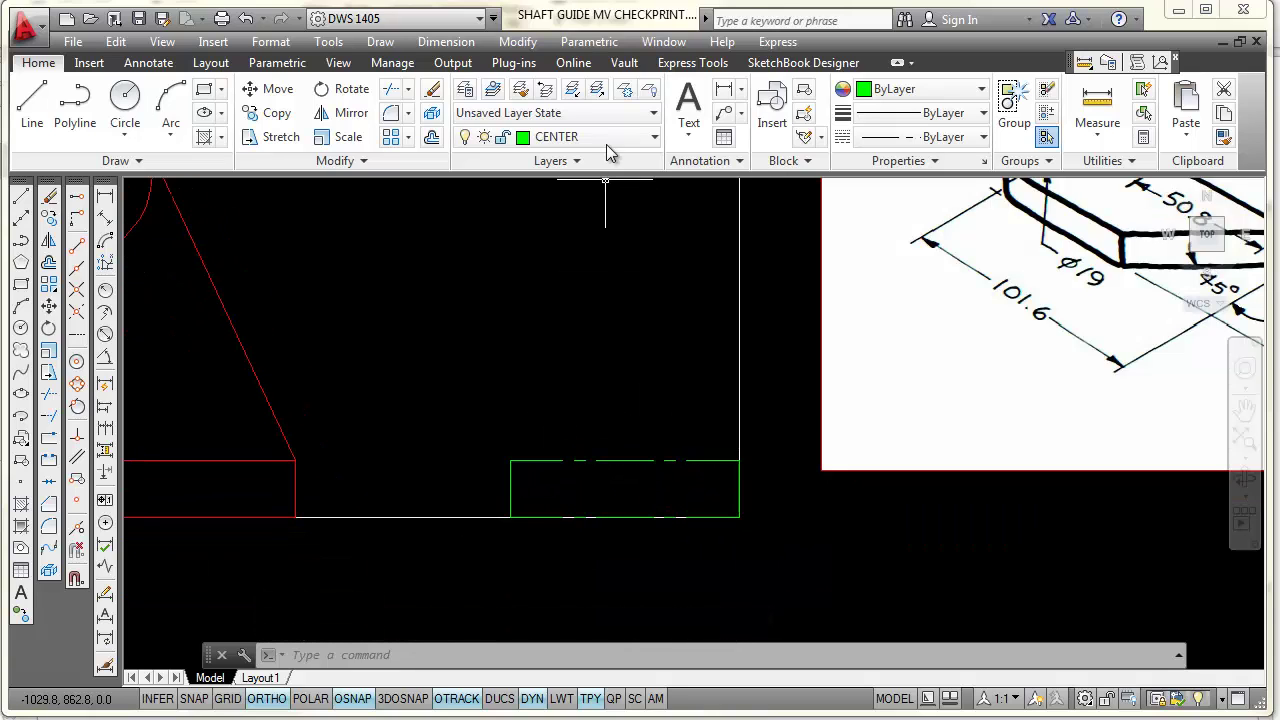
{"action": "left_click", "coordinate": [616, 463]}
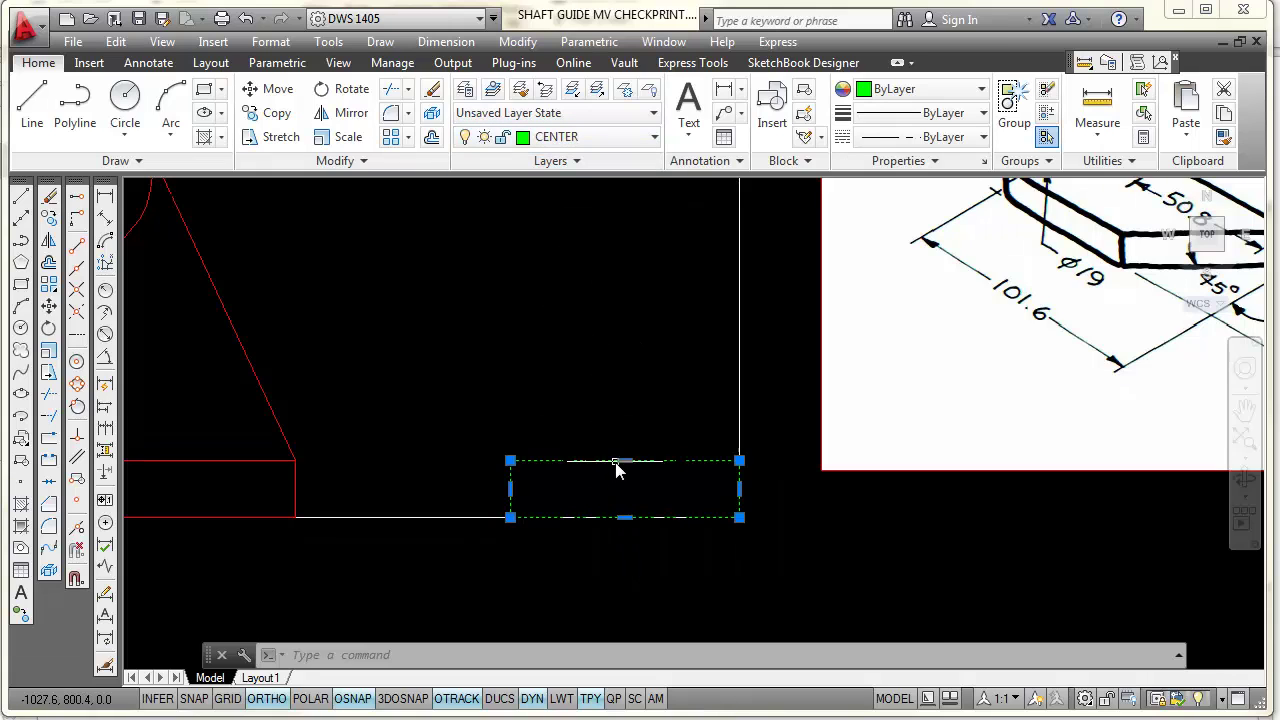
{"action": "left_click", "coordinate": [654, 138]}
{"action": "left_click", "coordinate": [564, 281]}
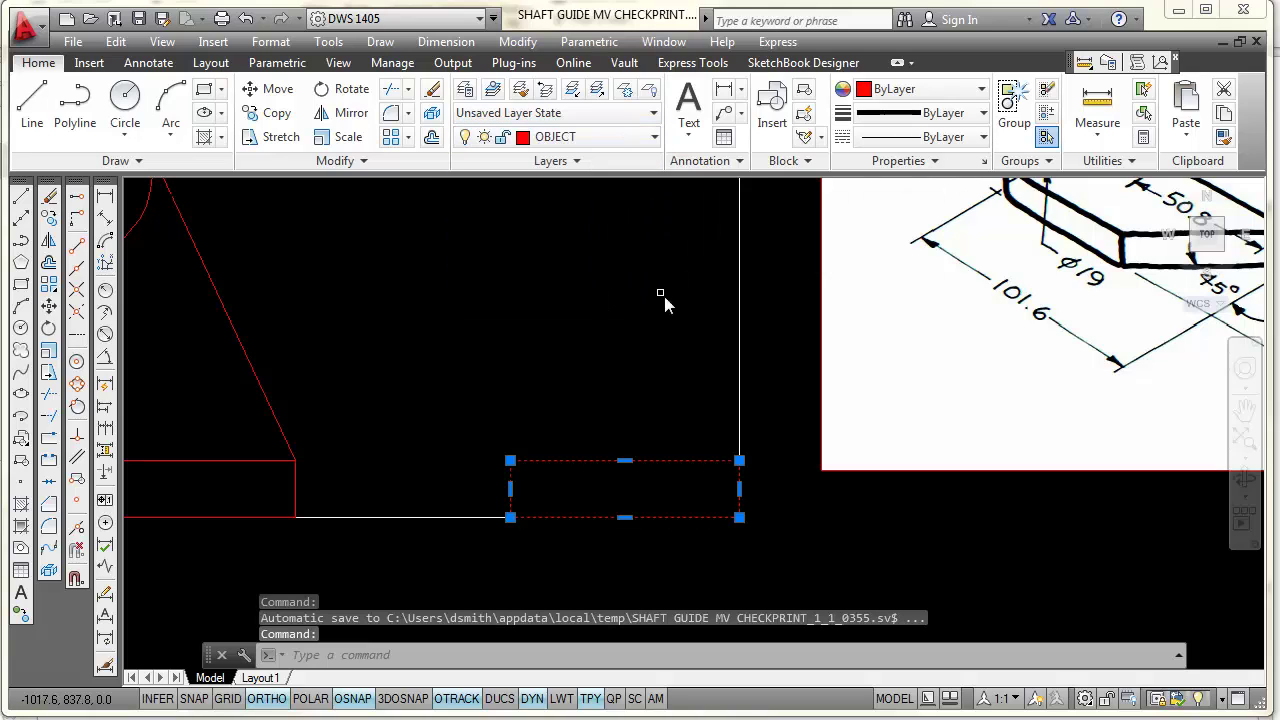
{"action": "key", "text": "Escape"}
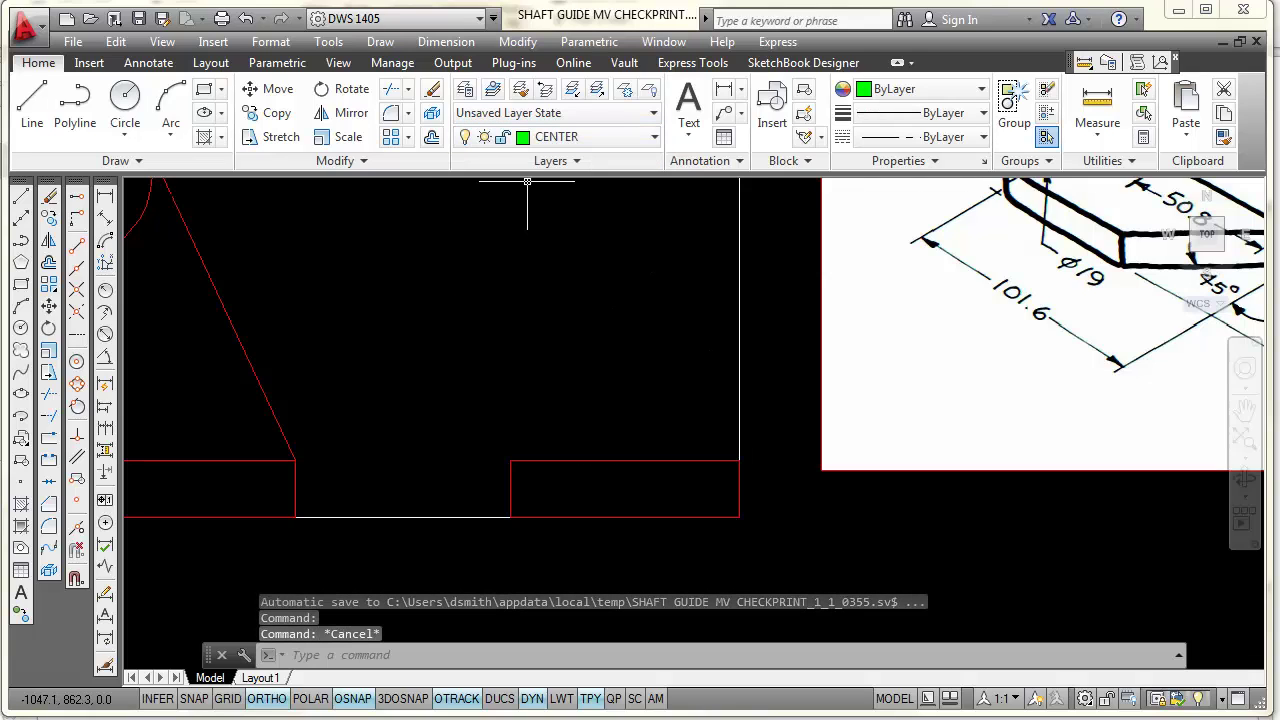
{"action": "left_click", "coordinate": [245, 18]}
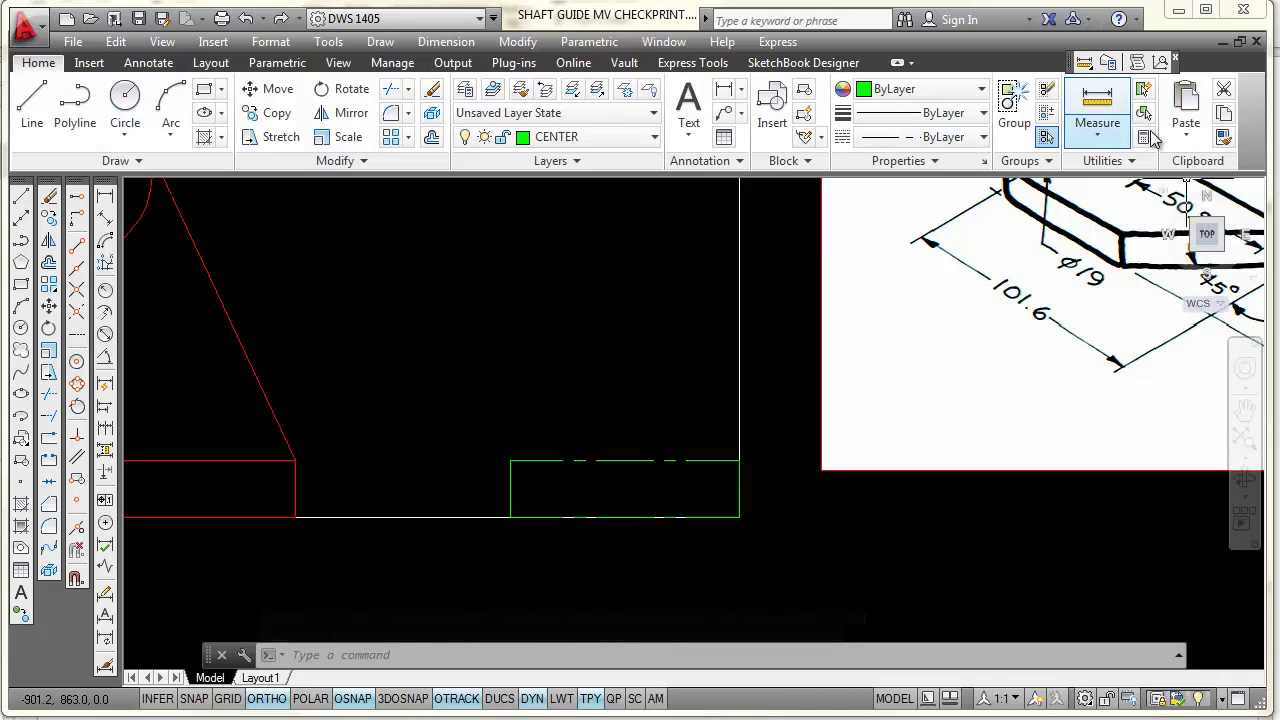
Match the rectangle's properties to the red diagonal outline line
{"action": "left_click", "coordinate": [1224, 140]}
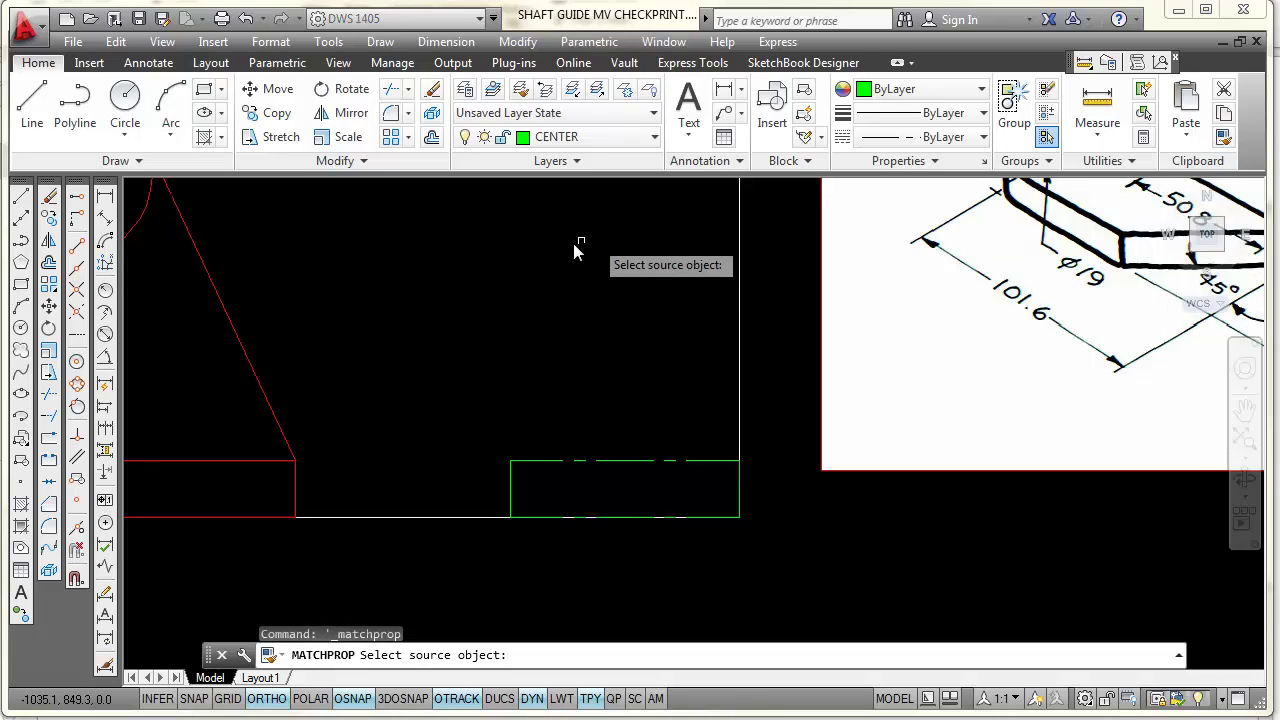
{"action": "left_click", "coordinate": [258, 382]}
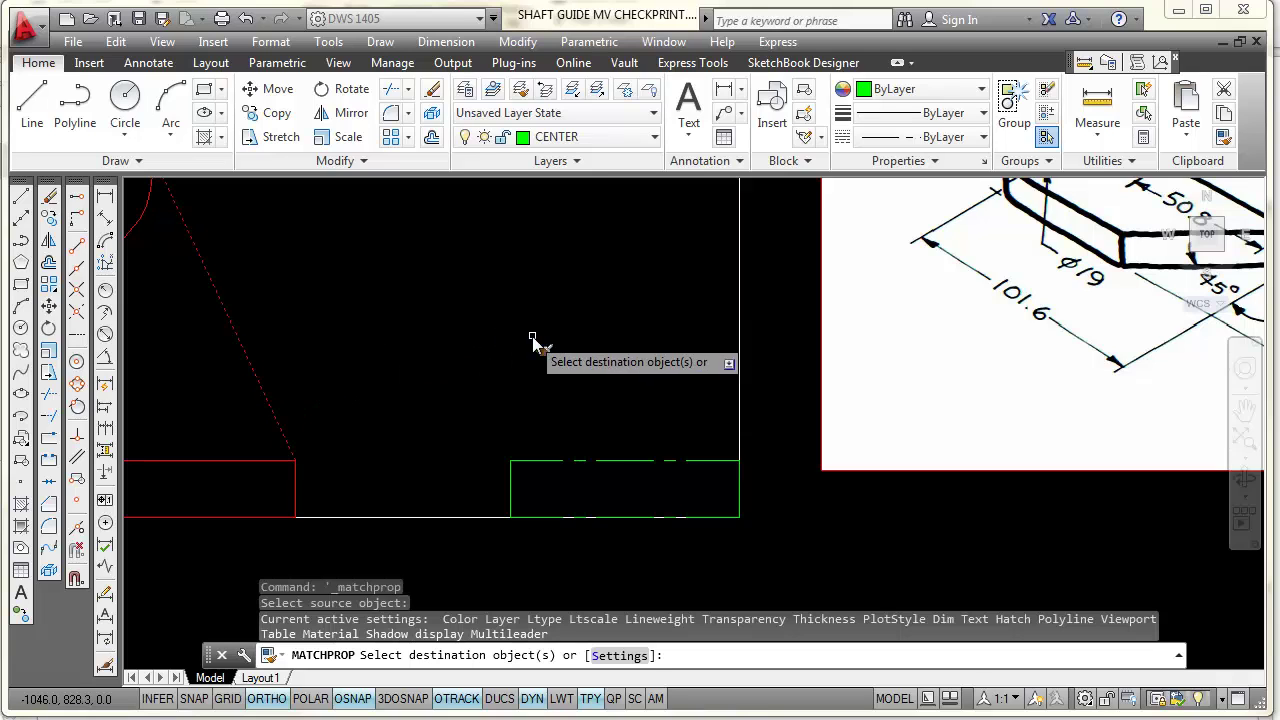
{"action": "left_click", "coordinate": [543, 461]}
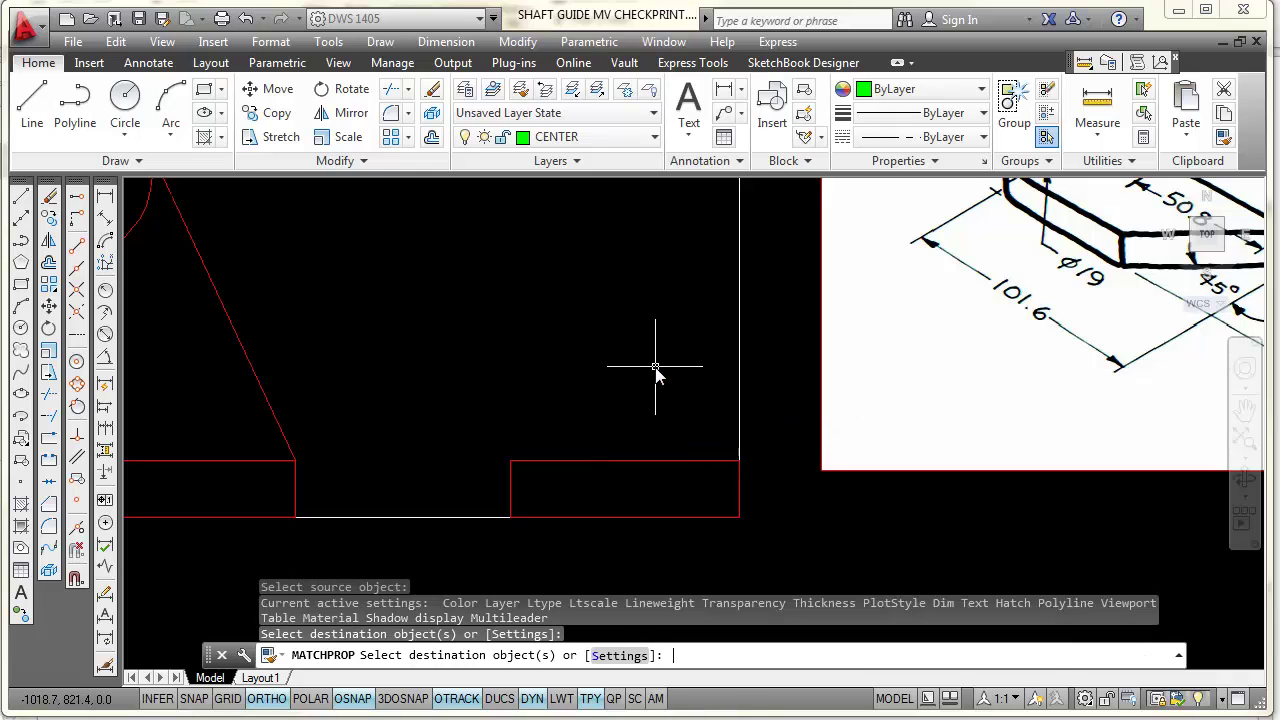
{"action": "key", "text": "Escape"}
{"action": "scroll", "coordinate": [645, 391], "scroll_direction": "down", "scroll_amount": 2}
{"action": "mouse_move", "coordinate": [645, 391]}
{"action": "middle_mouse_down"}
{"action": "mouse_move", "coordinate": [657, 463]}
{"action": "mouse_move", "coordinate": [663, 420]}
{"action": "middle_mouse_up"}
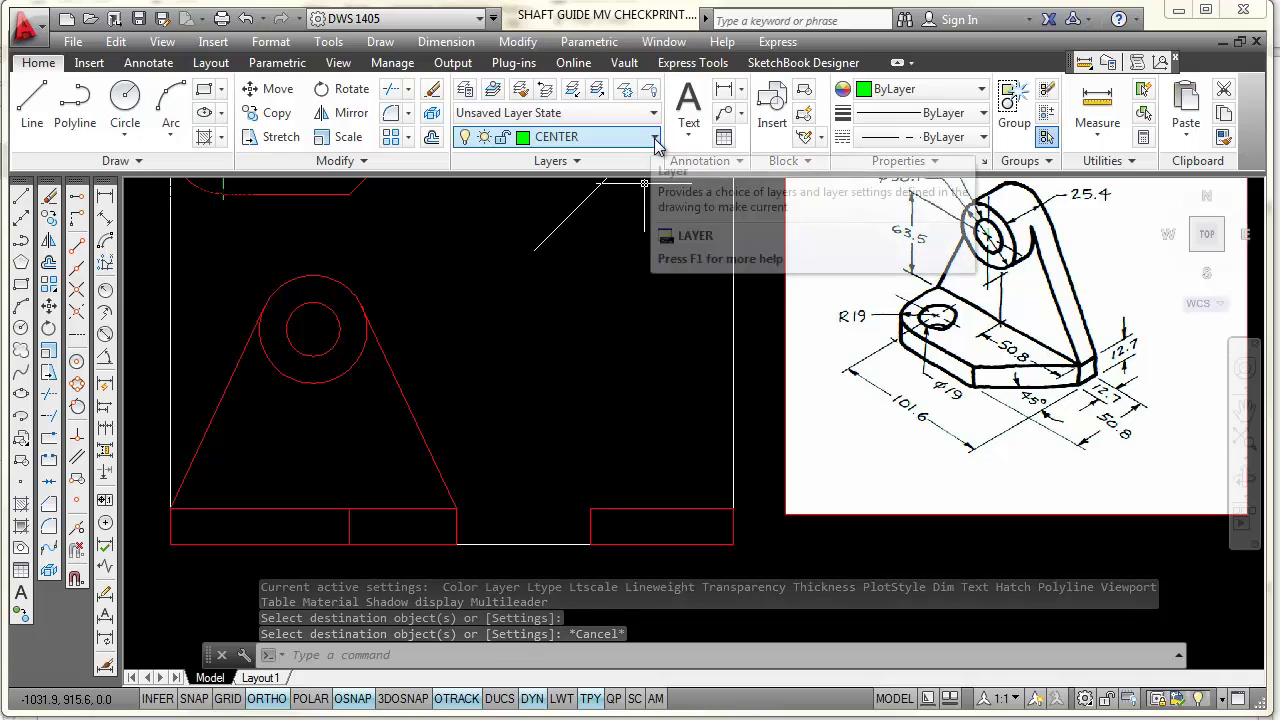
Make OBJECT current and draw a line from the circle's top to the frame's right edge
{"action": "left_click", "coordinate": [590, 137]}
{"action": "left_click", "coordinate": [575, 280]}
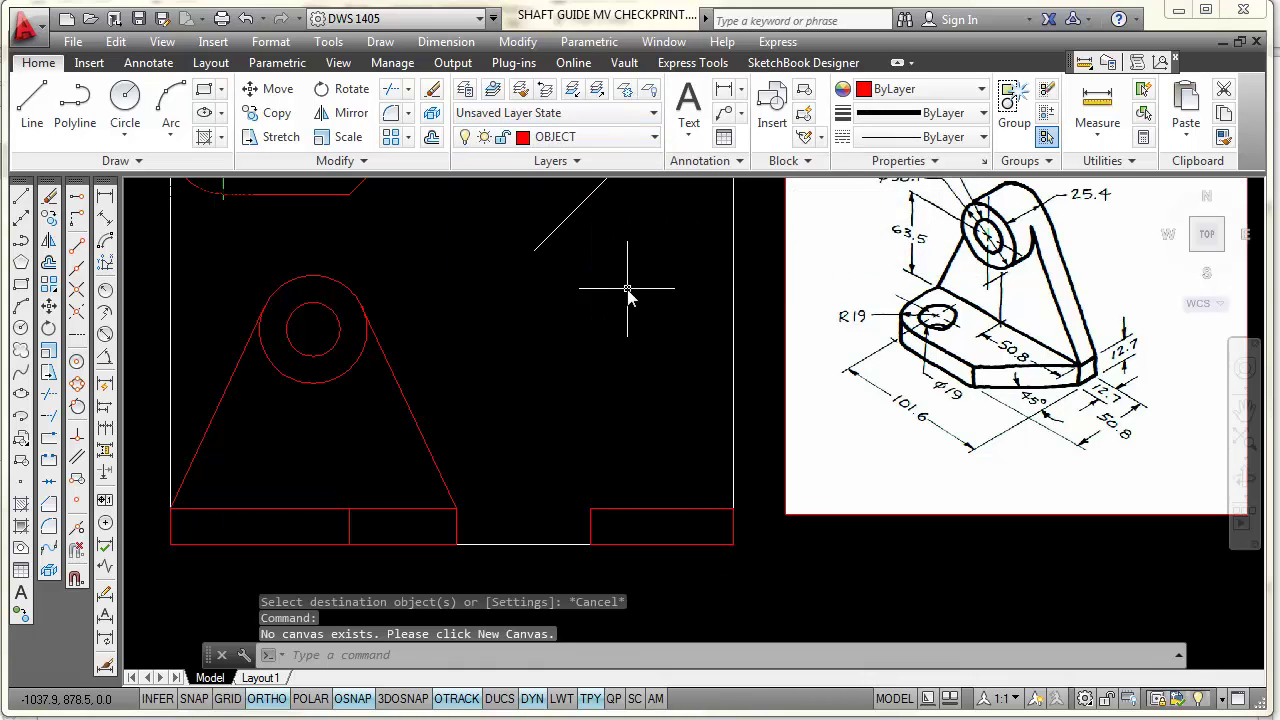
{"action": "middle_click_drag", "start_coordinate": [655, 358], "coordinate": [643, 366]}
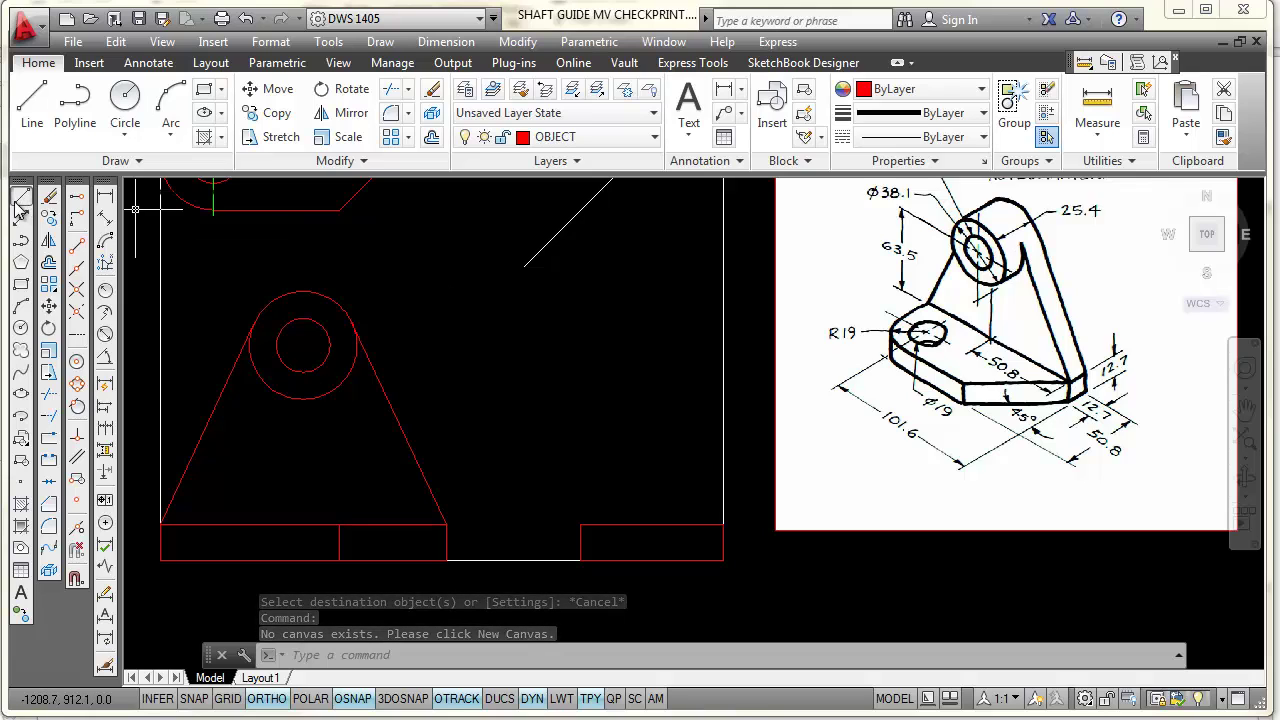
{"action": "left_click", "coordinate": [78, 199]}
{"action": "left_click", "coordinate": [305, 293]}
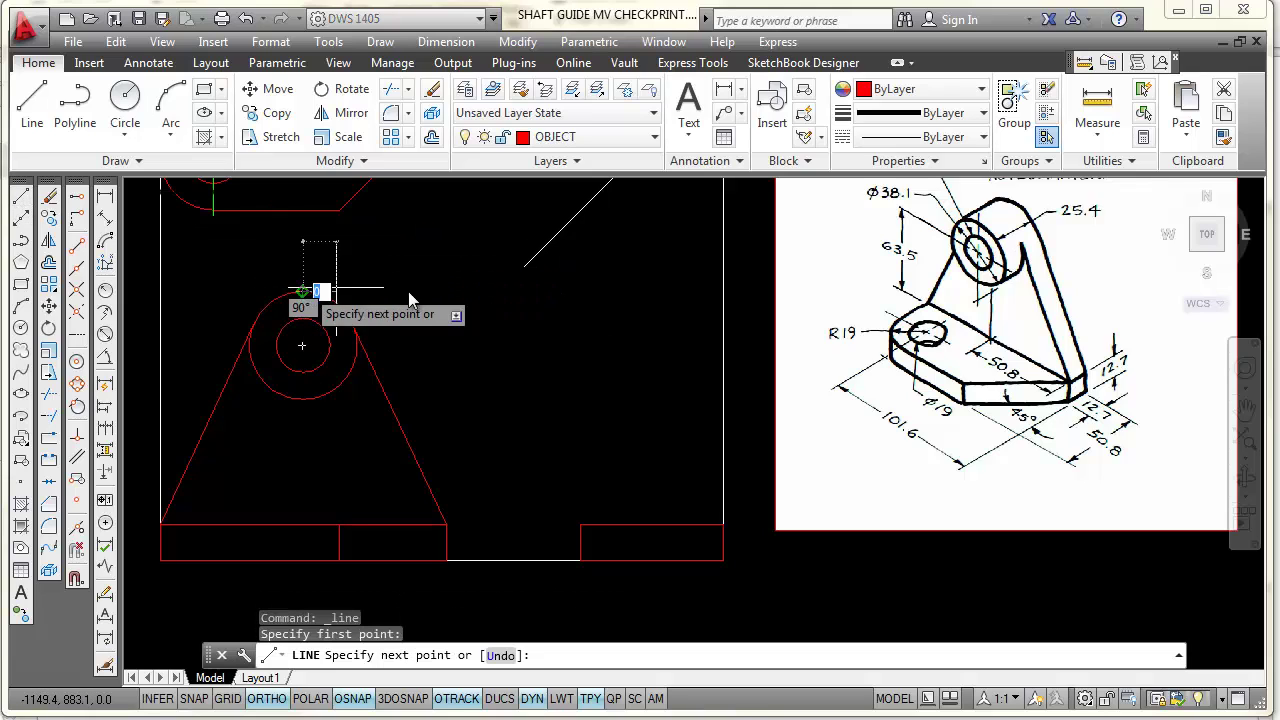
{"action": "left_click", "coordinate": [726, 292]}
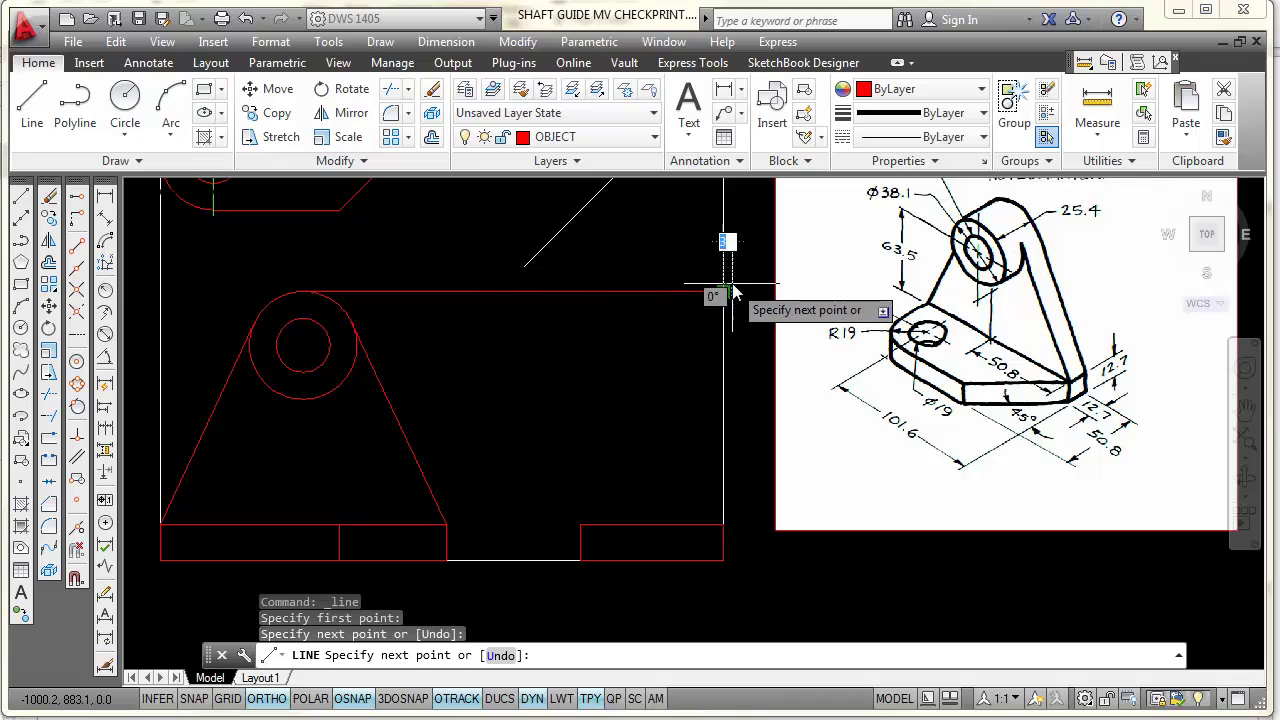
{"action": "key", "text": "Escape"}
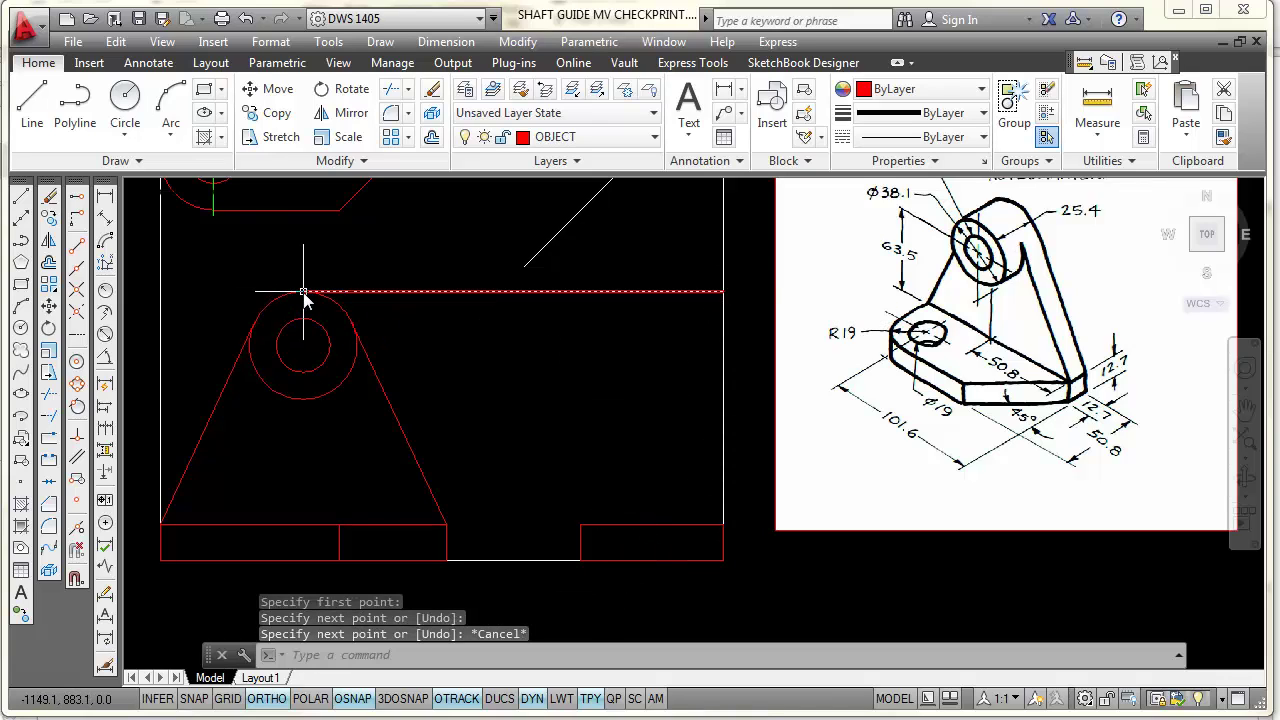
Recentre the view on the three views and begin another line
{"action": "scroll", "coordinate": [669, 348], "scroll_direction": "down", "scroll_amount": 2}
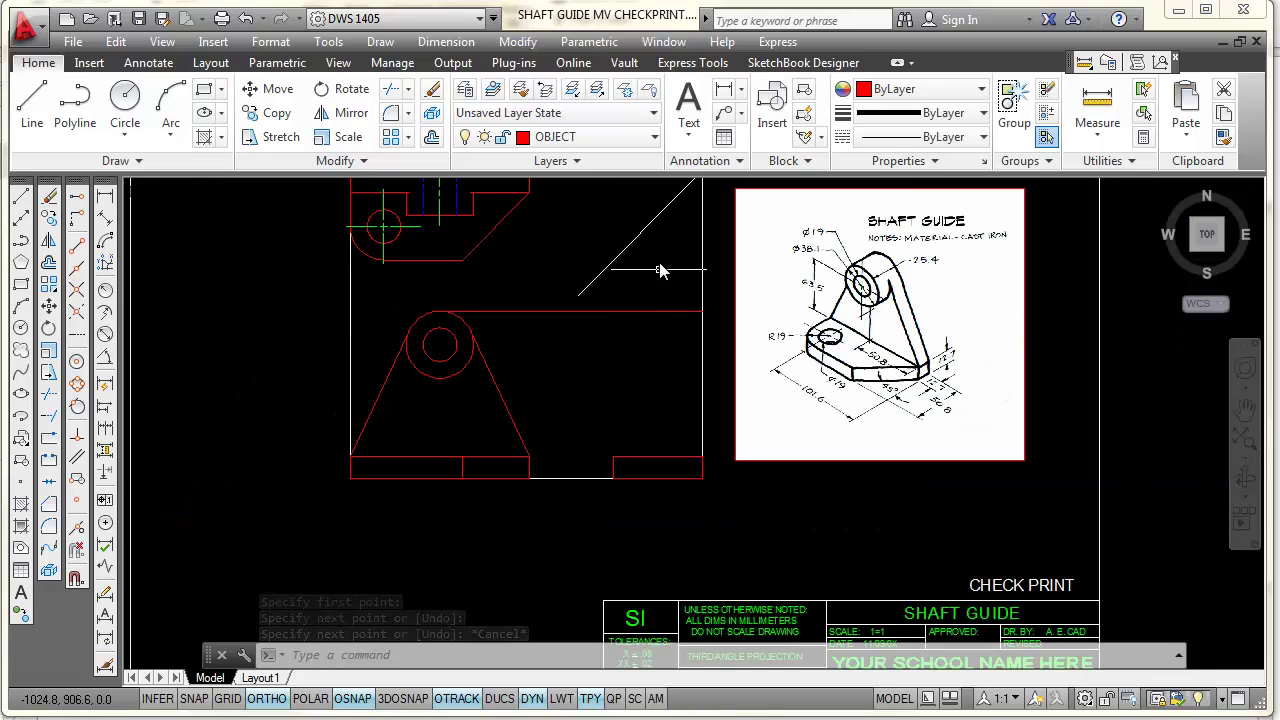
{"action": "mouse_move", "coordinate": [660, 270]}
{"action": "middle_mouse_down"}
{"action": "mouse_move", "coordinate": [657, 331]}
{"action": "mouse_move", "coordinate": [594, 360]}
{"action": "middle_mouse_up"}
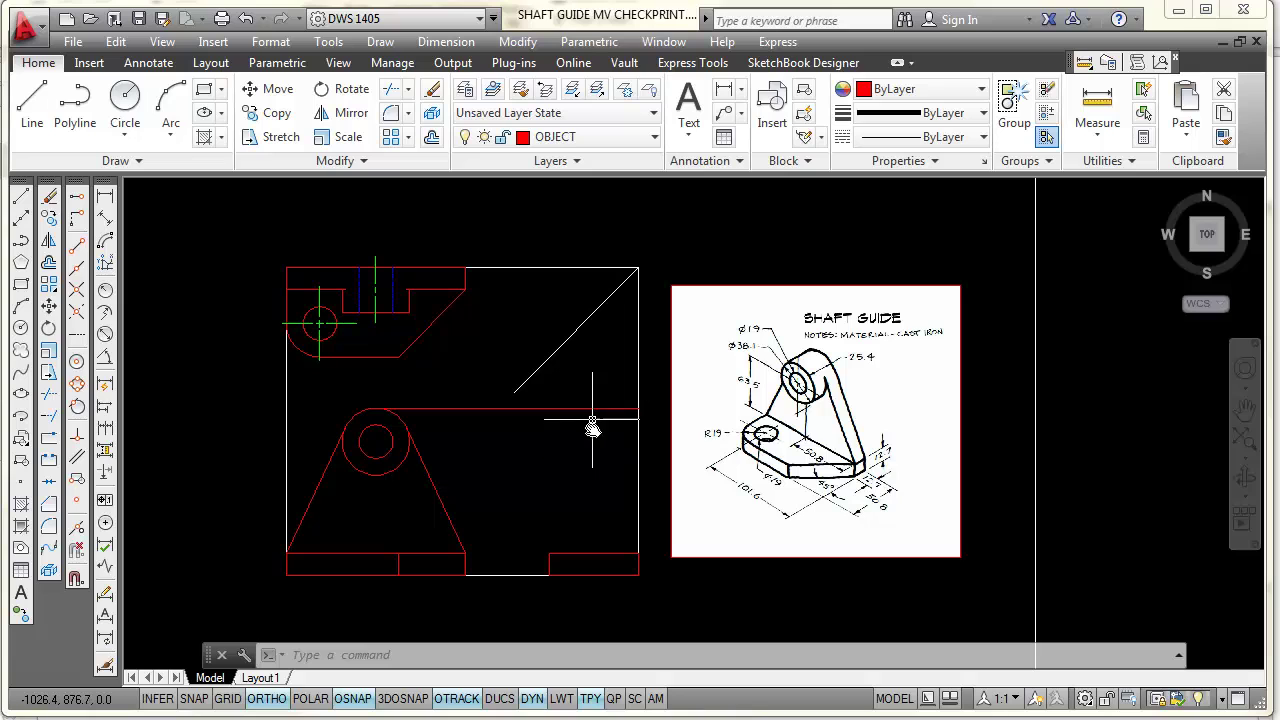
{"action": "scroll", "coordinate": [575, 380], "scroll_direction": "up", "scroll_amount": 2}
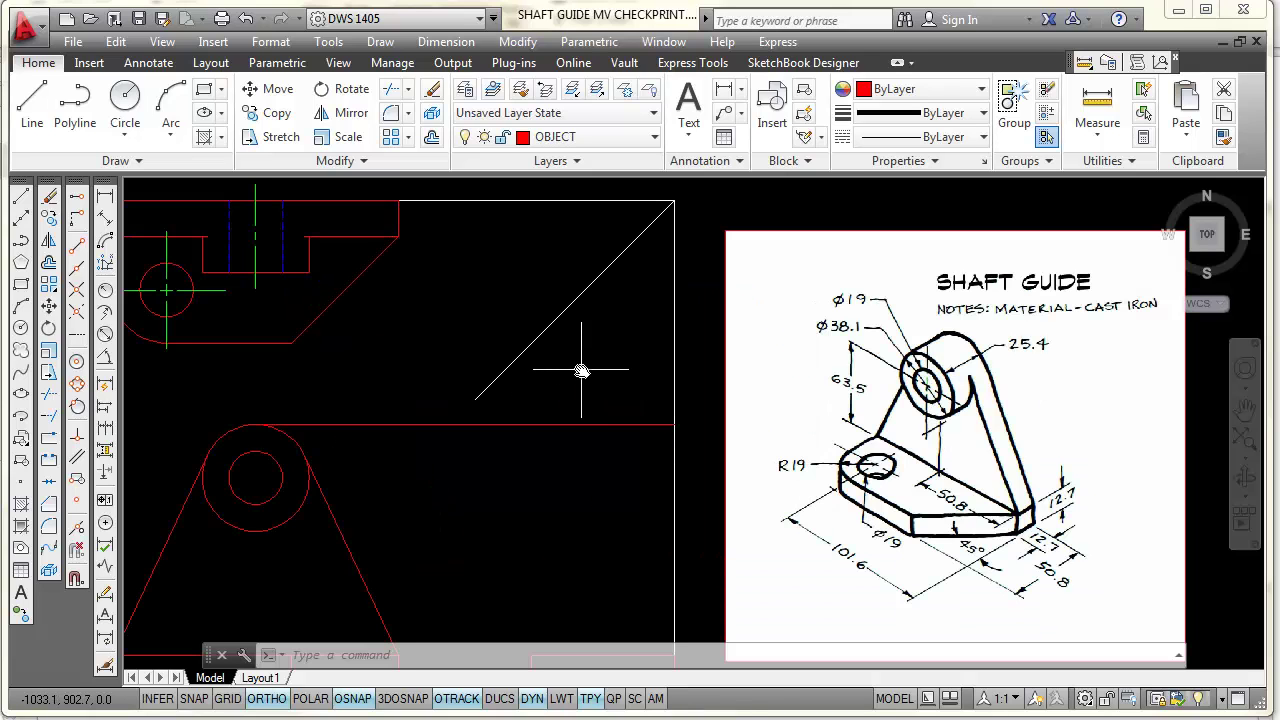
{"action": "middle_click_drag", "start_coordinate": [581, 370], "coordinate": [629, 374]}
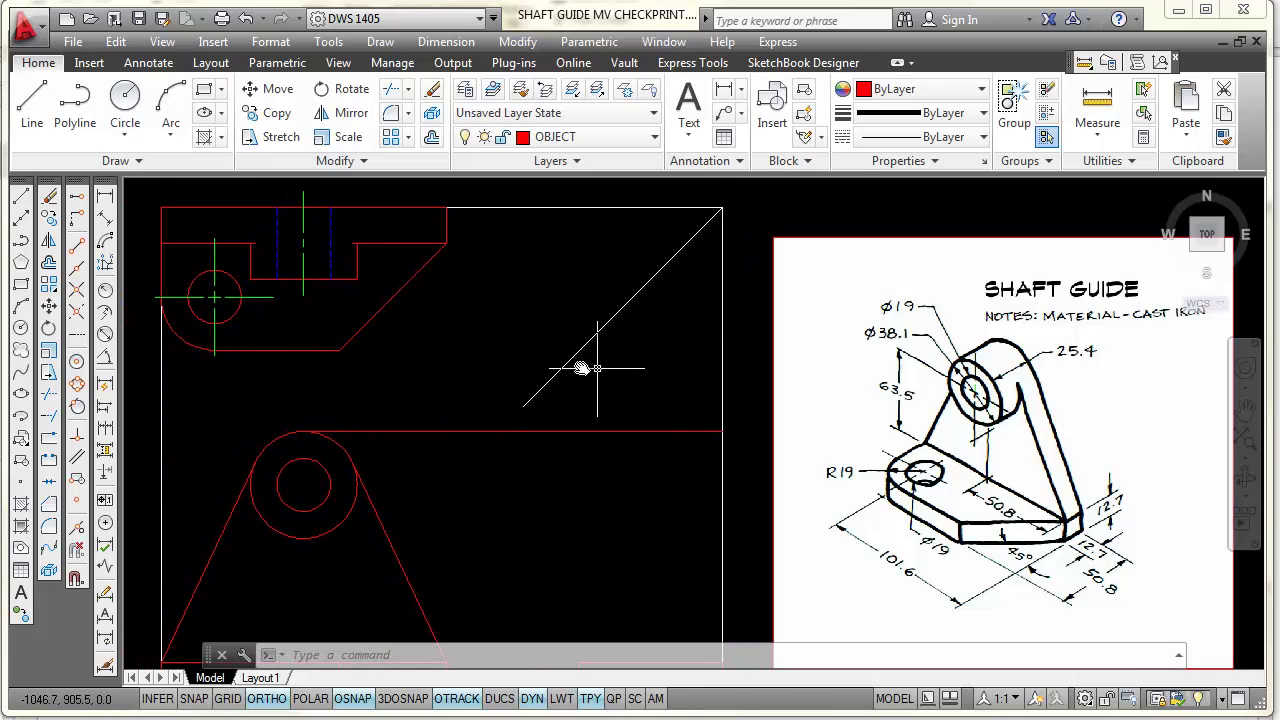
{"action": "left_click", "coordinate": [35, 106]}
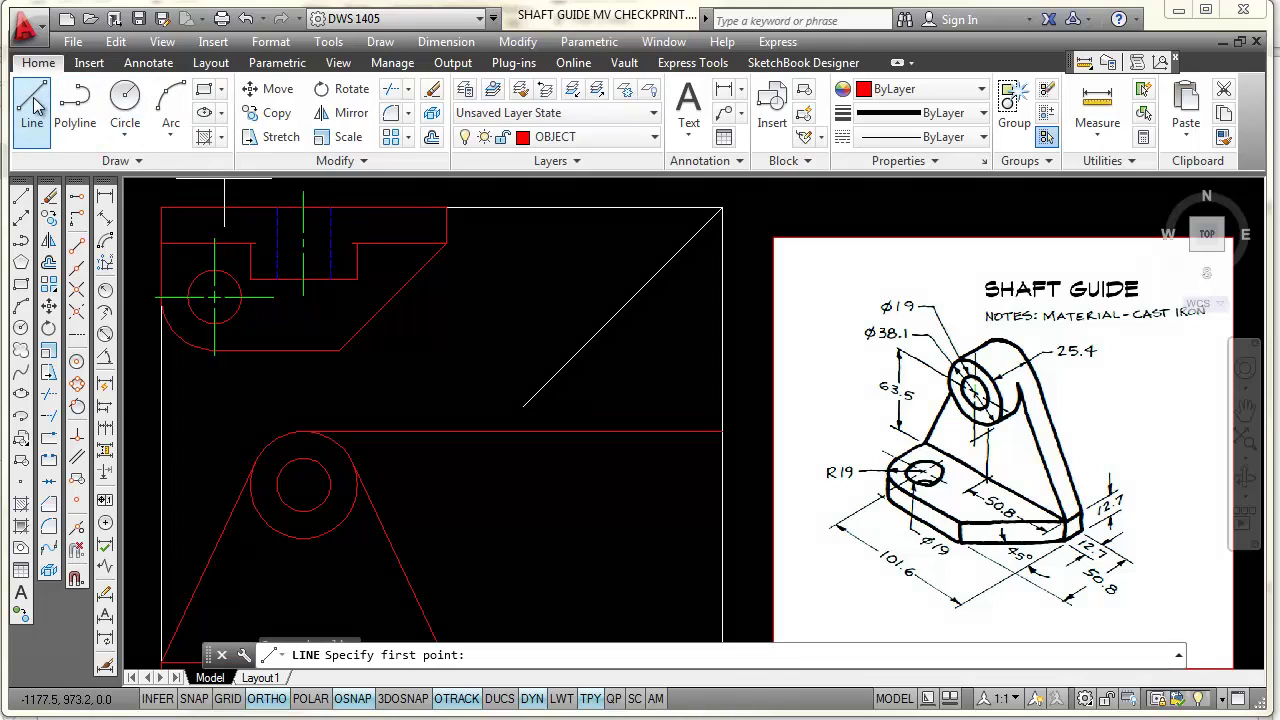
Draw the right-side outline from the miter-tracked point: a 38.1 vertical edge and bottom edge
{"action": "left_click", "coordinate": [78, 203]}
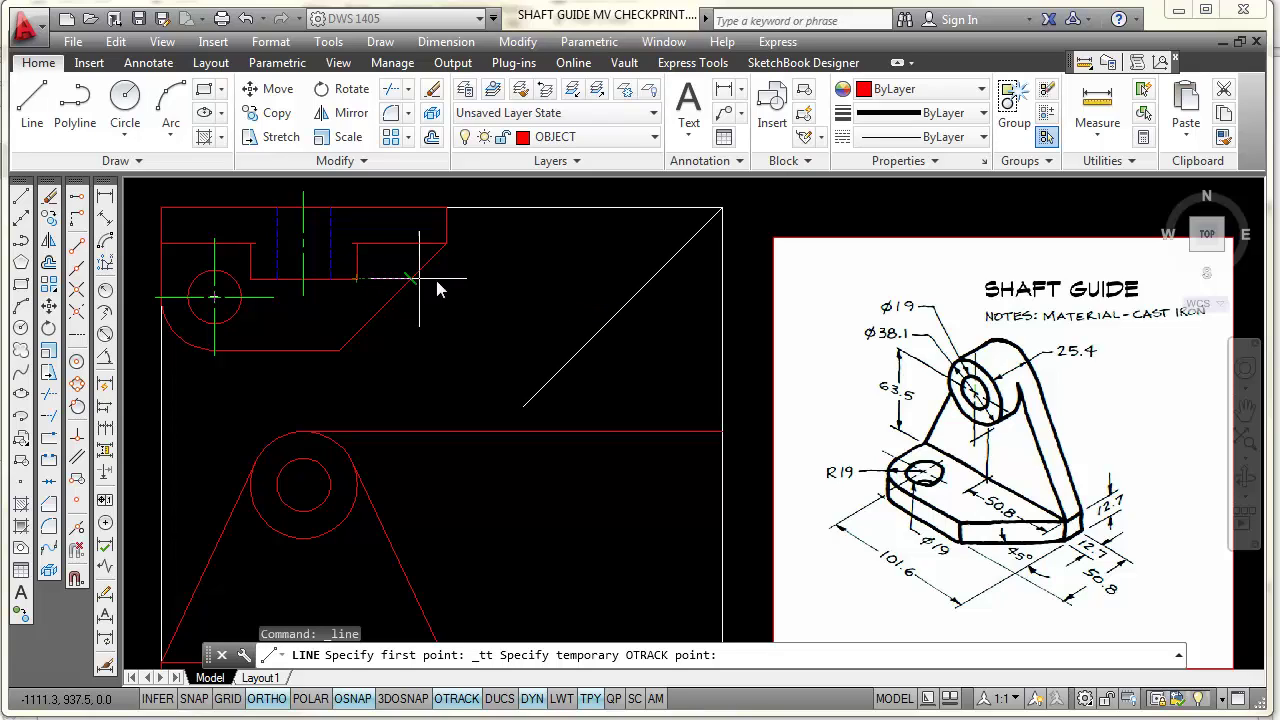
{"action": "left_click", "coordinate": [651, 287]}
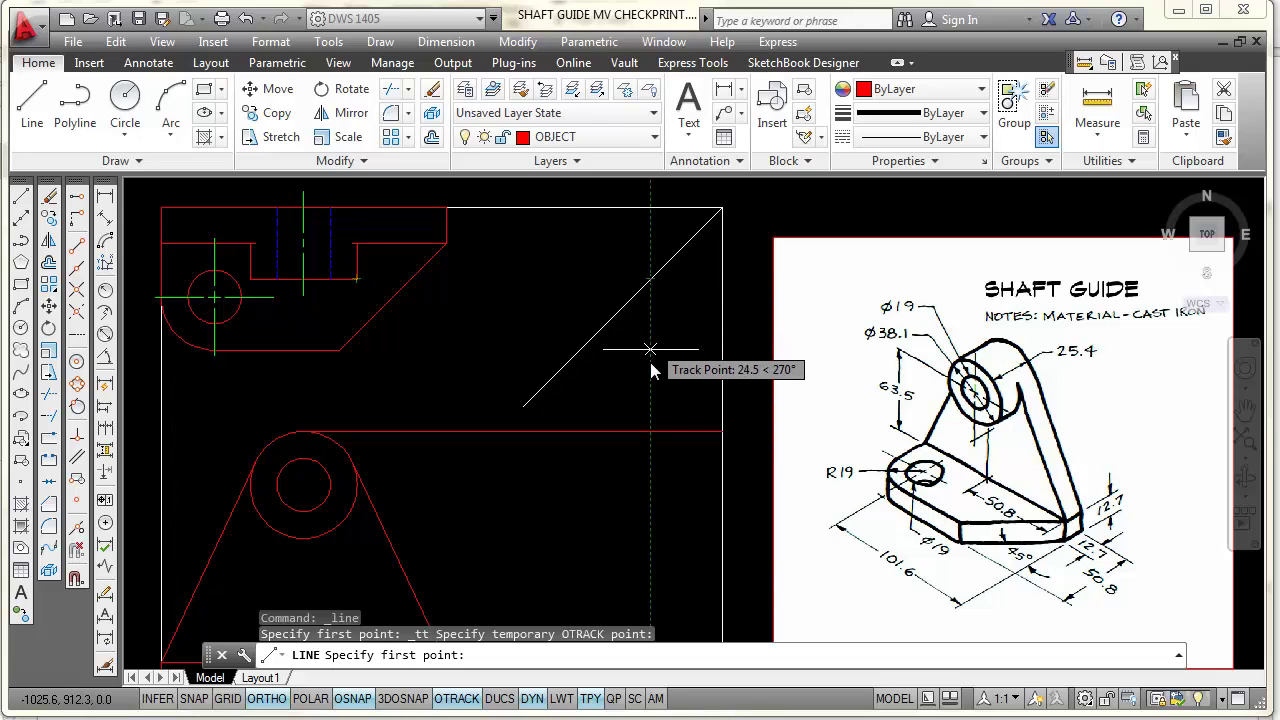
{"action": "left_click", "coordinate": [650, 434]}
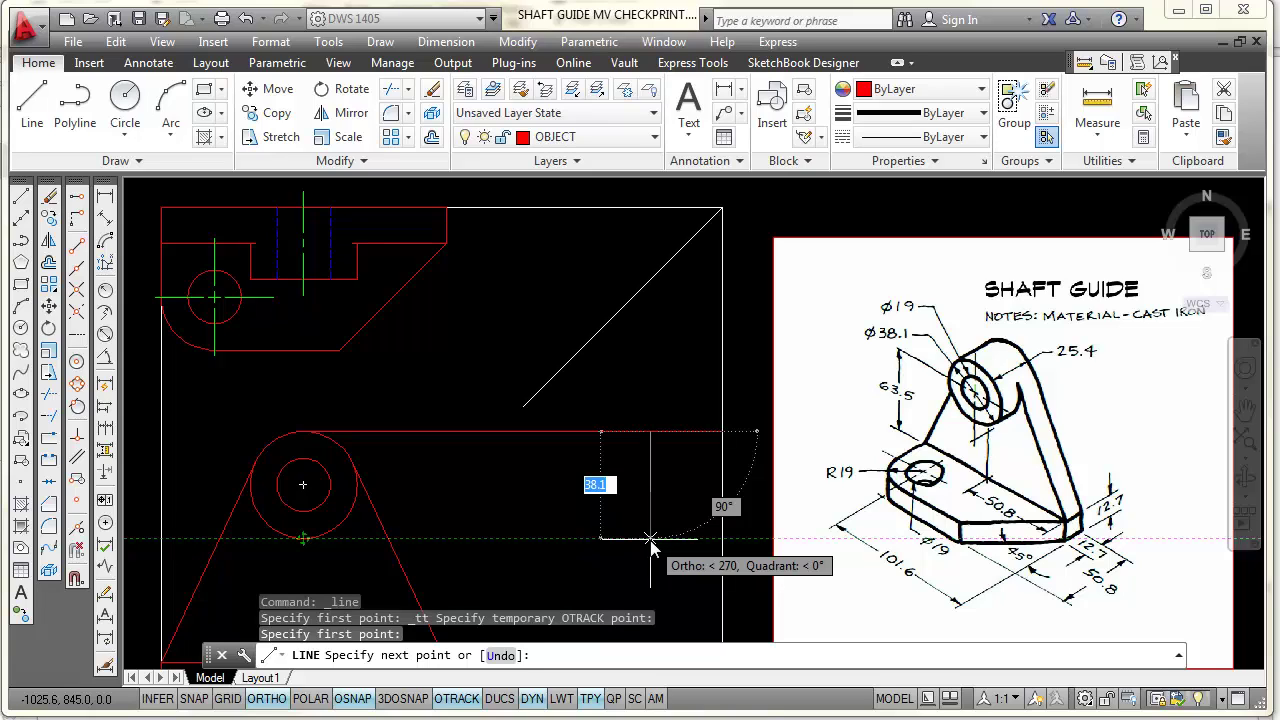
{"action": "left_click", "coordinate": [651, 538]}
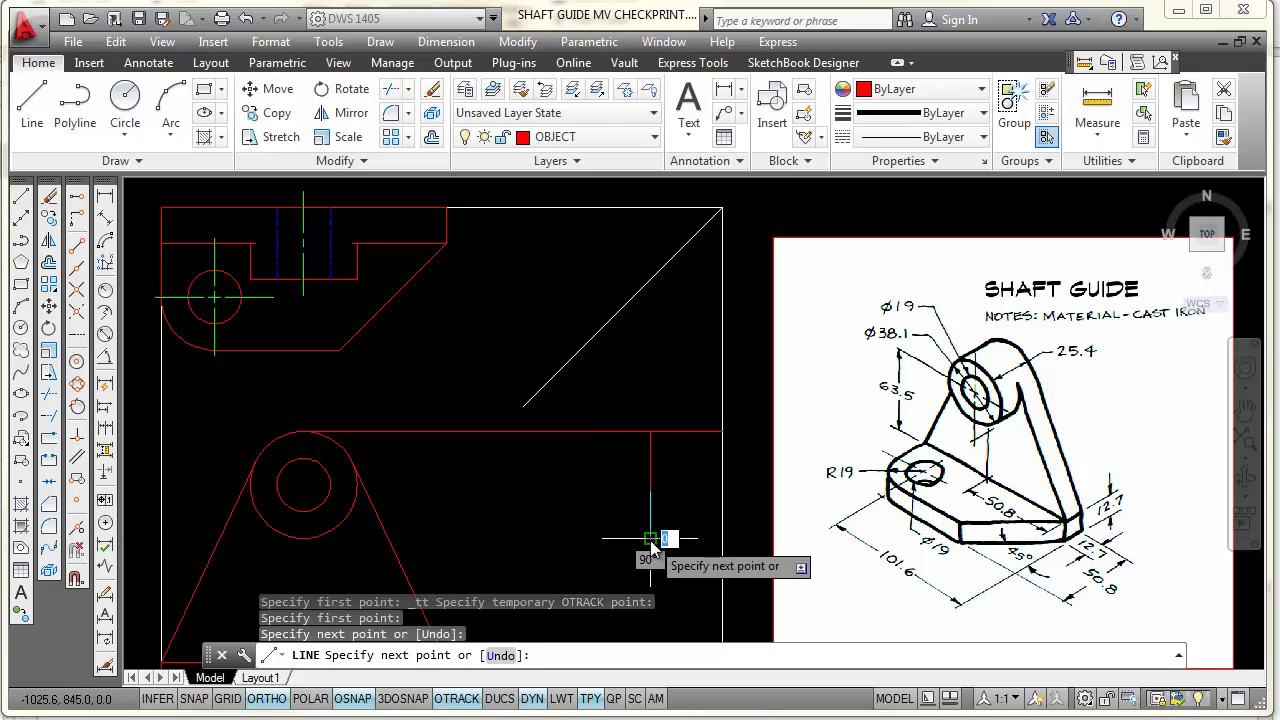
{"action": "left_click", "coordinate": [721, 538]}
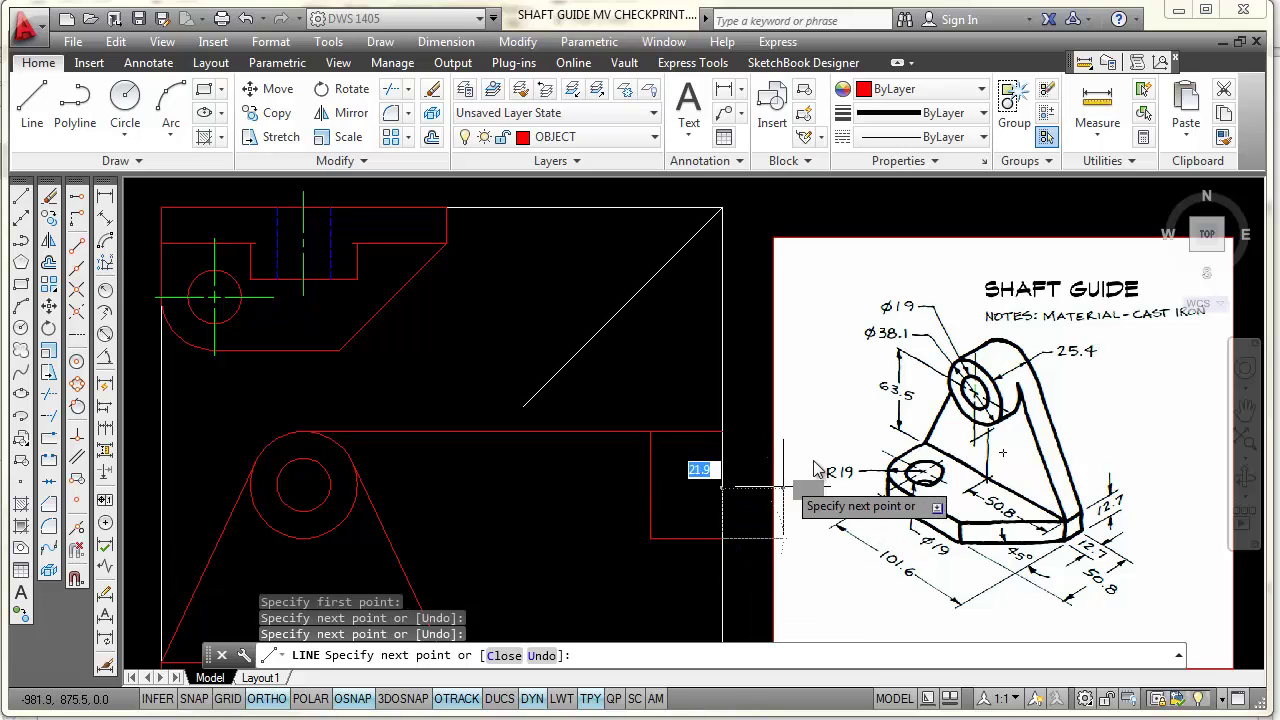
{"action": "key", "text": "Escape"}
Zoom and pan so all views and the reference sketch fit on screen
{"action": "scroll", "coordinate": [712, 480], "scroll_direction": "down", "scroll_amount": 3}
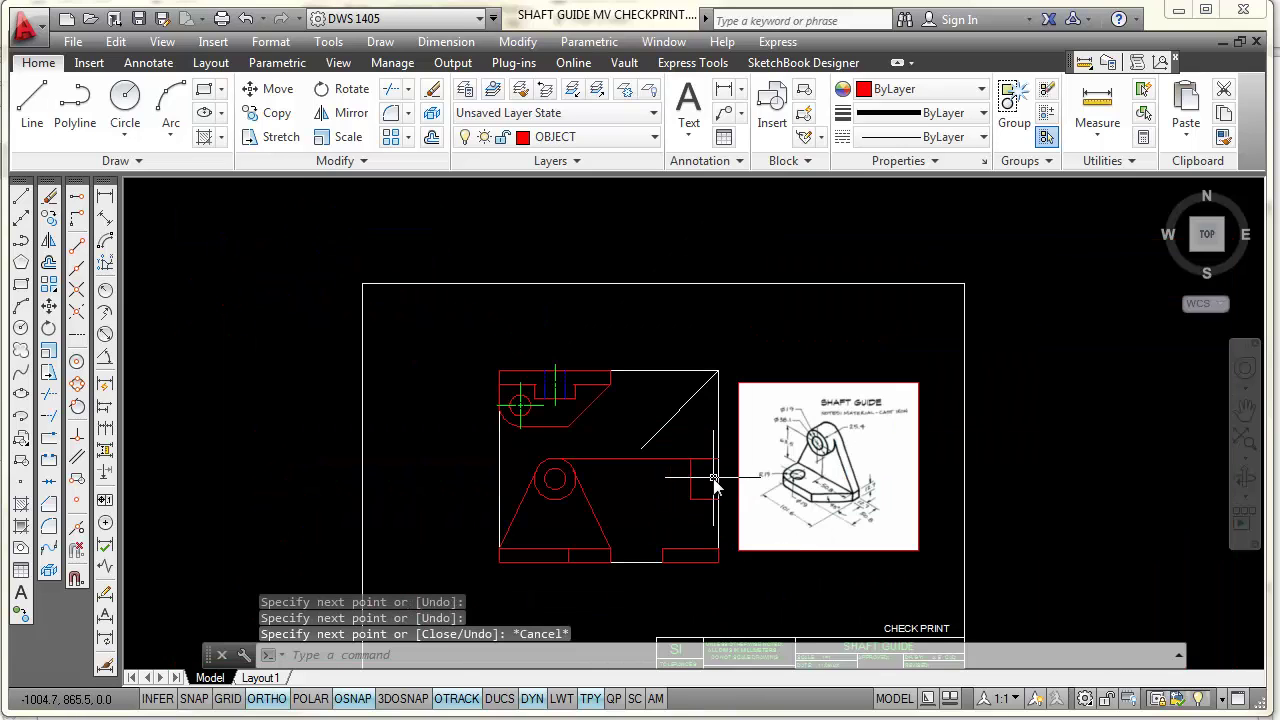
{"action": "scroll", "coordinate": [700, 470], "scroll_direction": "up", "scroll_amount": 1}
{"action": "scroll", "coordinate": [690, 440], "scroll_direction": "down", "scroll_amount": 1}
{"action": "scroll", "coordinate": [691, 451], "scroll_direction": "up", "scroll_amount": 1}
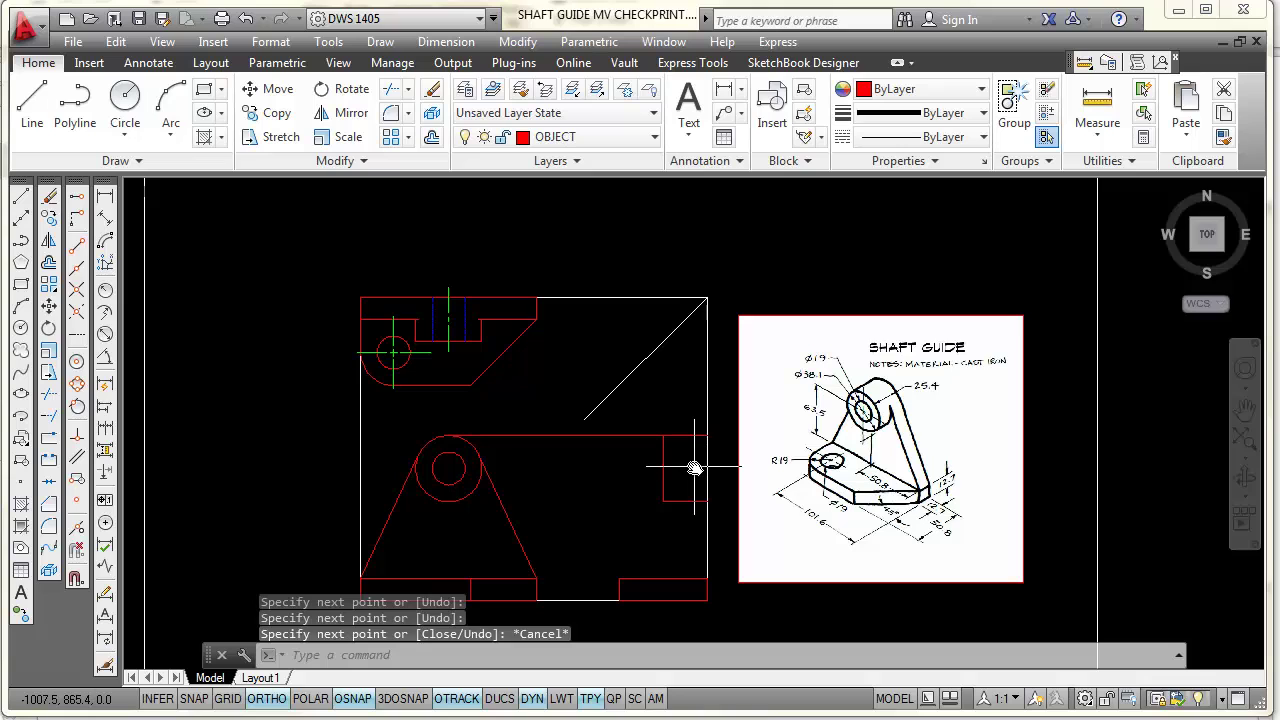
{"action": "scroll", "coordinate": [674, 471], "scroll_direction": "up", "scroll_amount": 1}
{"action": "scroll", "coordinate": [669, 391], "scroll_direction": "down", "scroll_amount": 1}
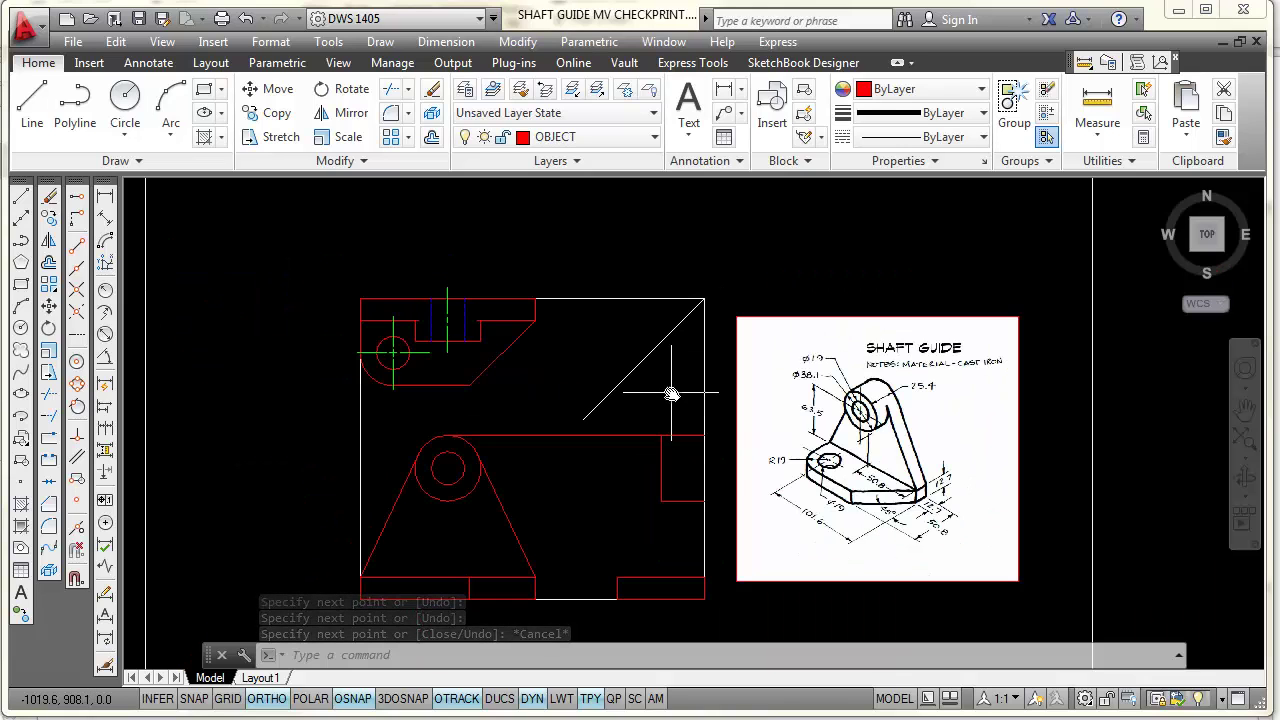
{"action": "middle_click_drag", "start_coordinate": [669, 391], "coordinate": [606, 366]}
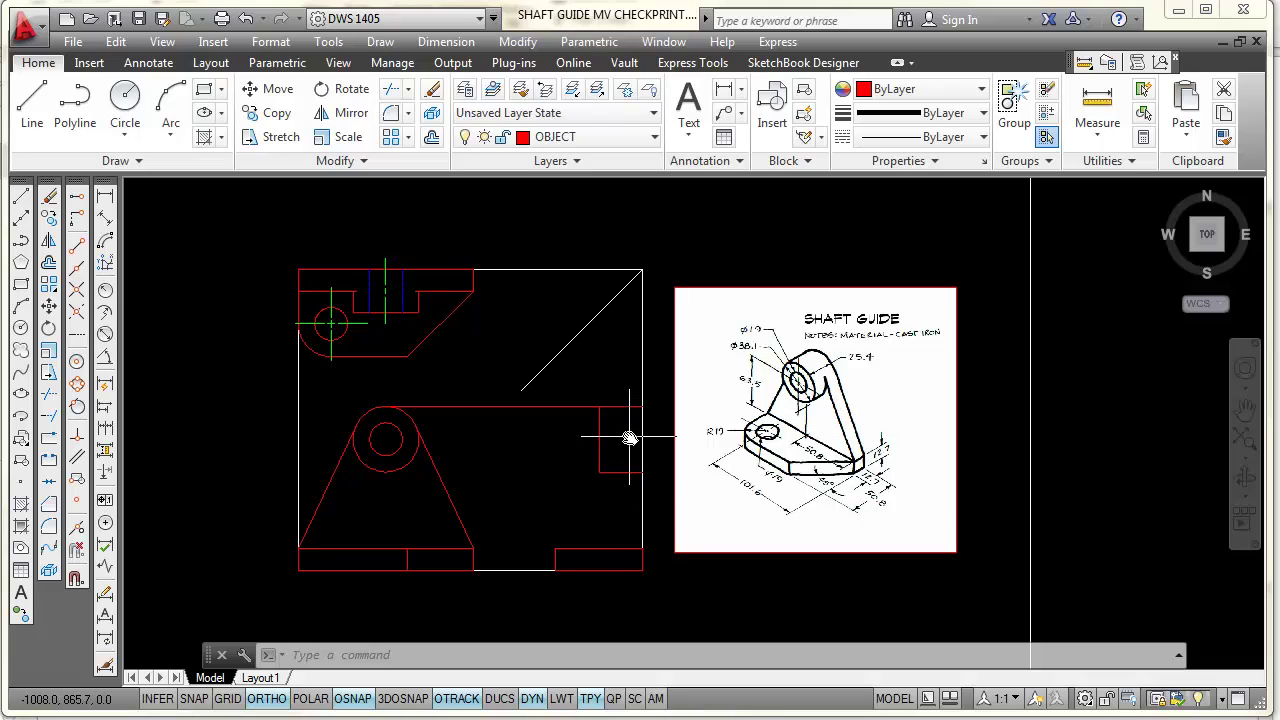
Start a line, tracking from the top view's projected edge and the front view's endpoint
{"action": "left_click", "coordinate": [22, 199]}
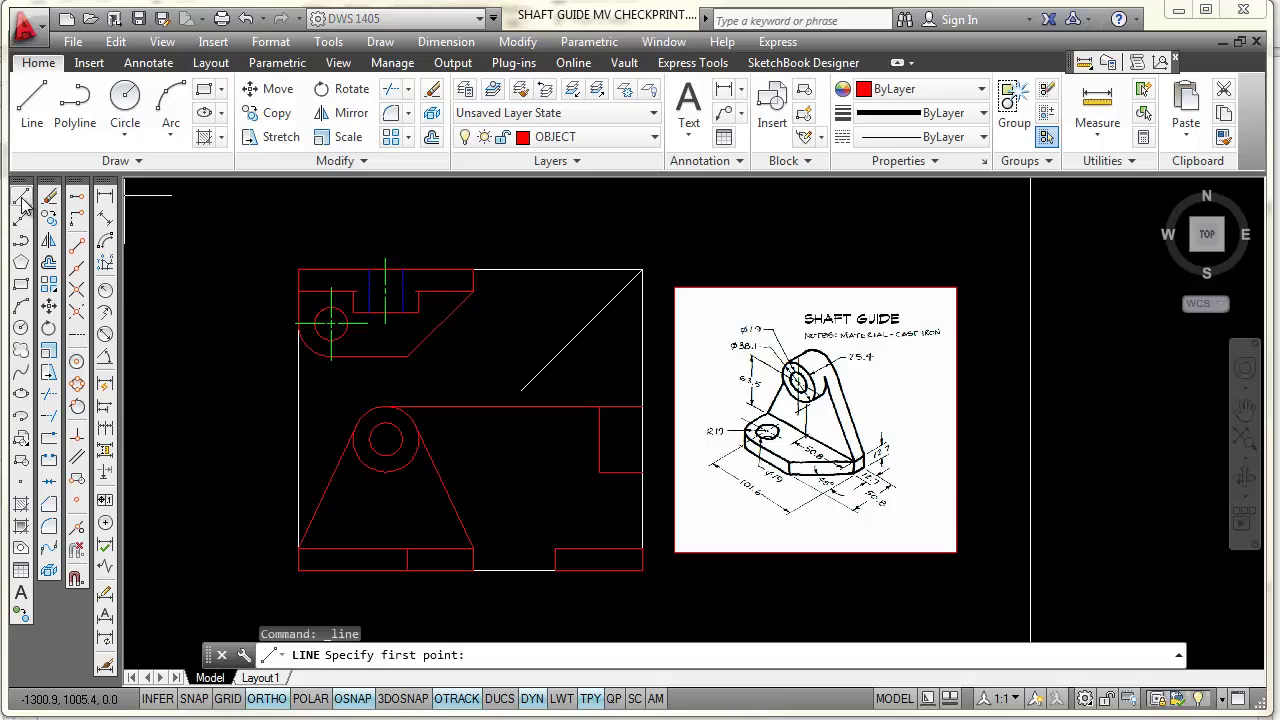
{"action": "left_click", "coordinate": [80, 200]}
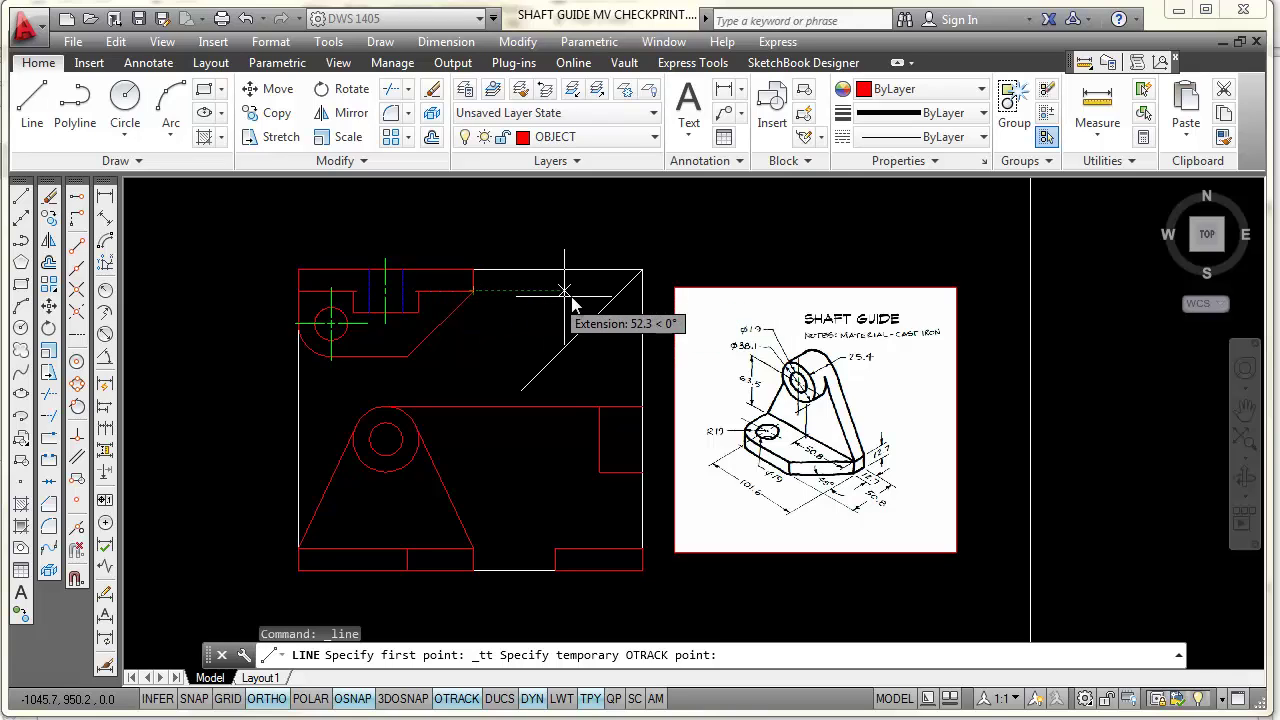
{"action": "left_click", "coordinate": [620, 296]}
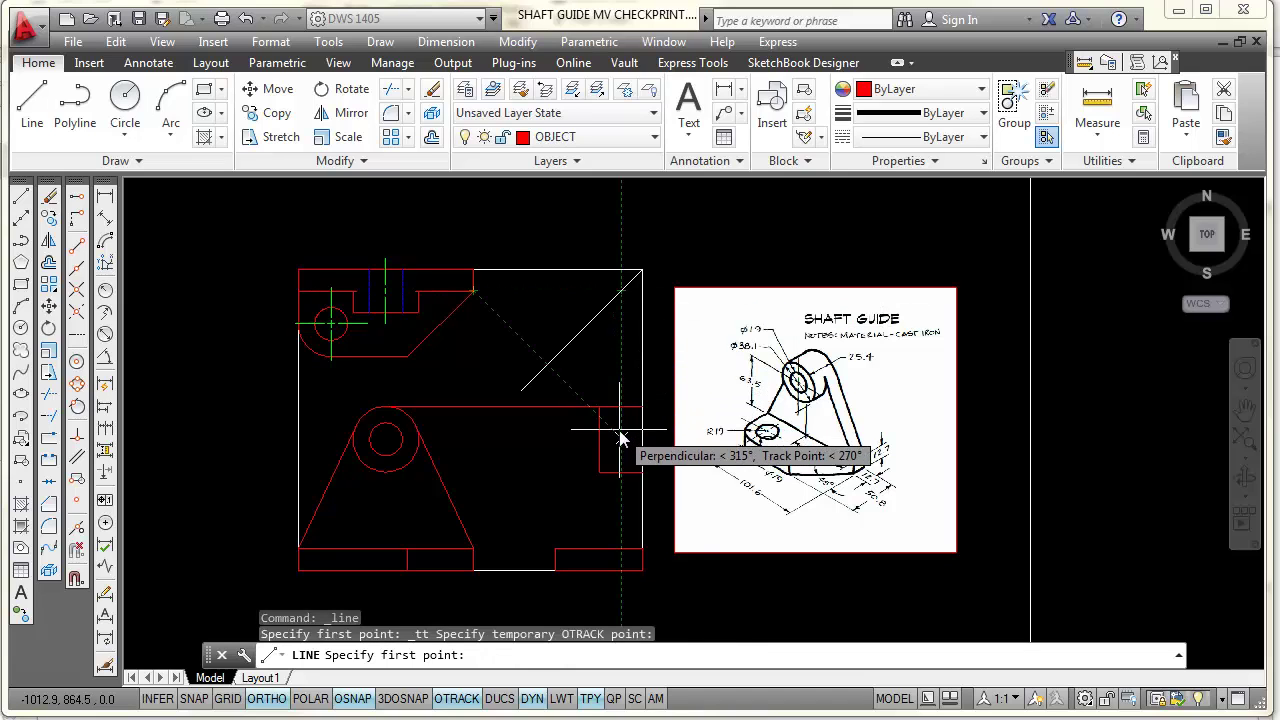
{"action": "scroll", "coordinate": [620, 426], "scroll_direction": "up", "scroll_amount": 2}
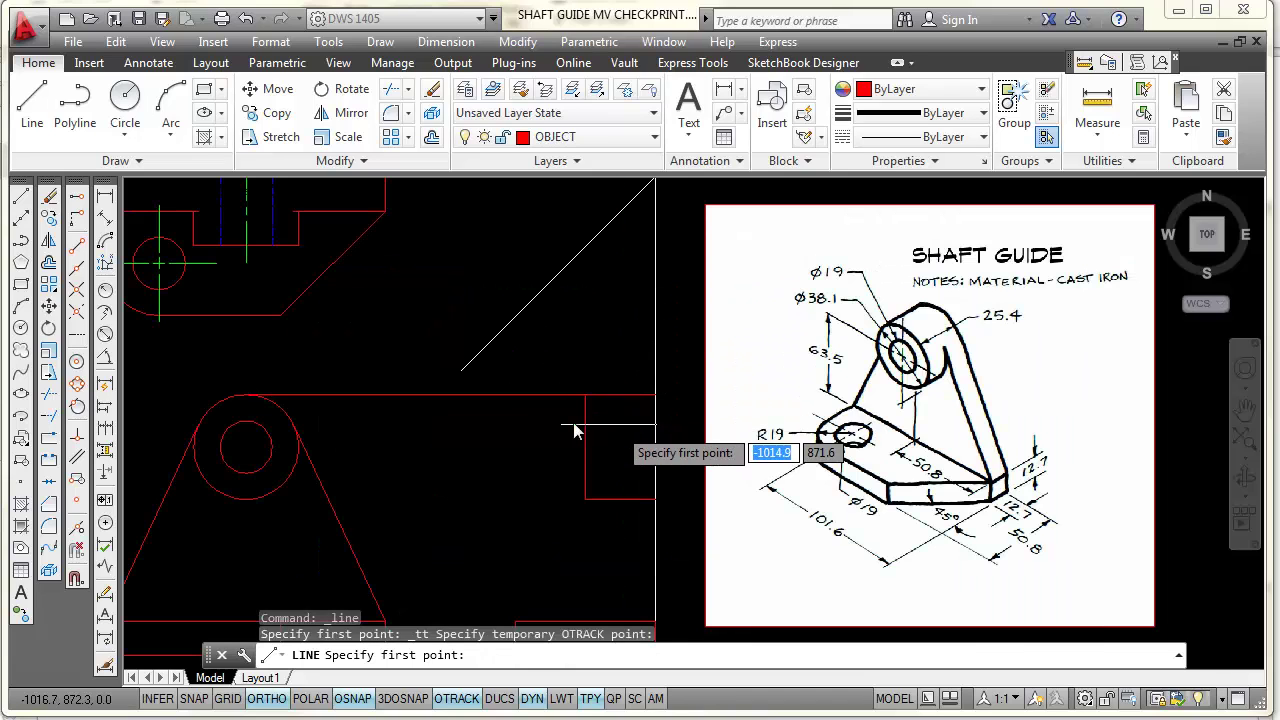
{"action": "left_click", "coordinate": [294, 425]}
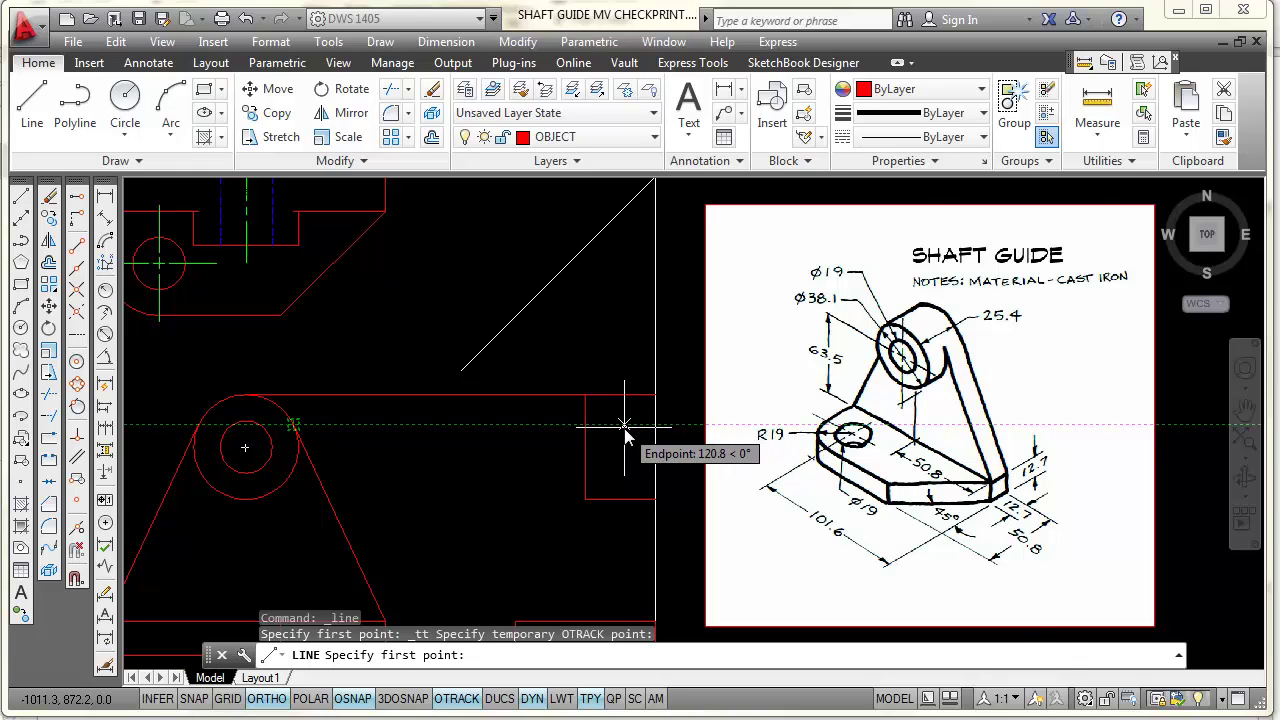
{"action": "scroll", "coordinate": [625, 430], "scroll_direction": "up", "scroll_amount": 2}
{"action": "scroll", "coordinate": [625, 430], "scroll_direction": "down", "scroll_amount": 3}
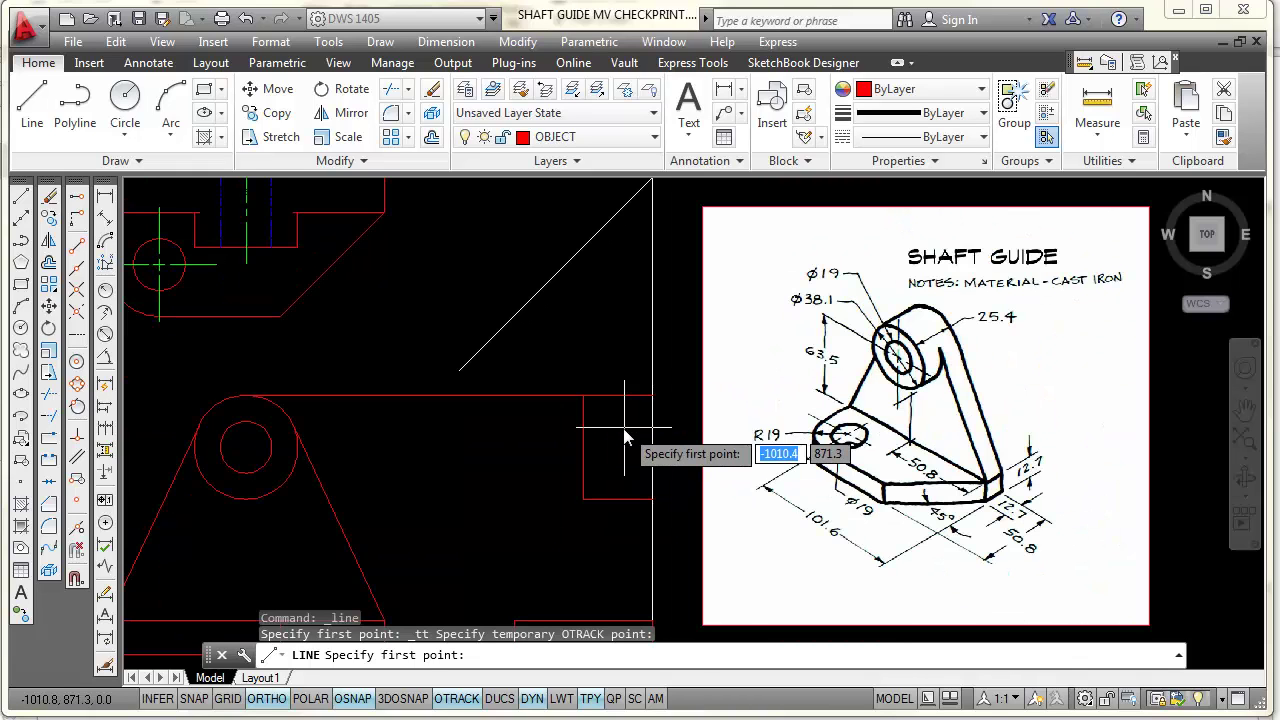
{"action": "middle_click_drag", "start_coordinate": [614, 423], "coordinate": [620, 448]}
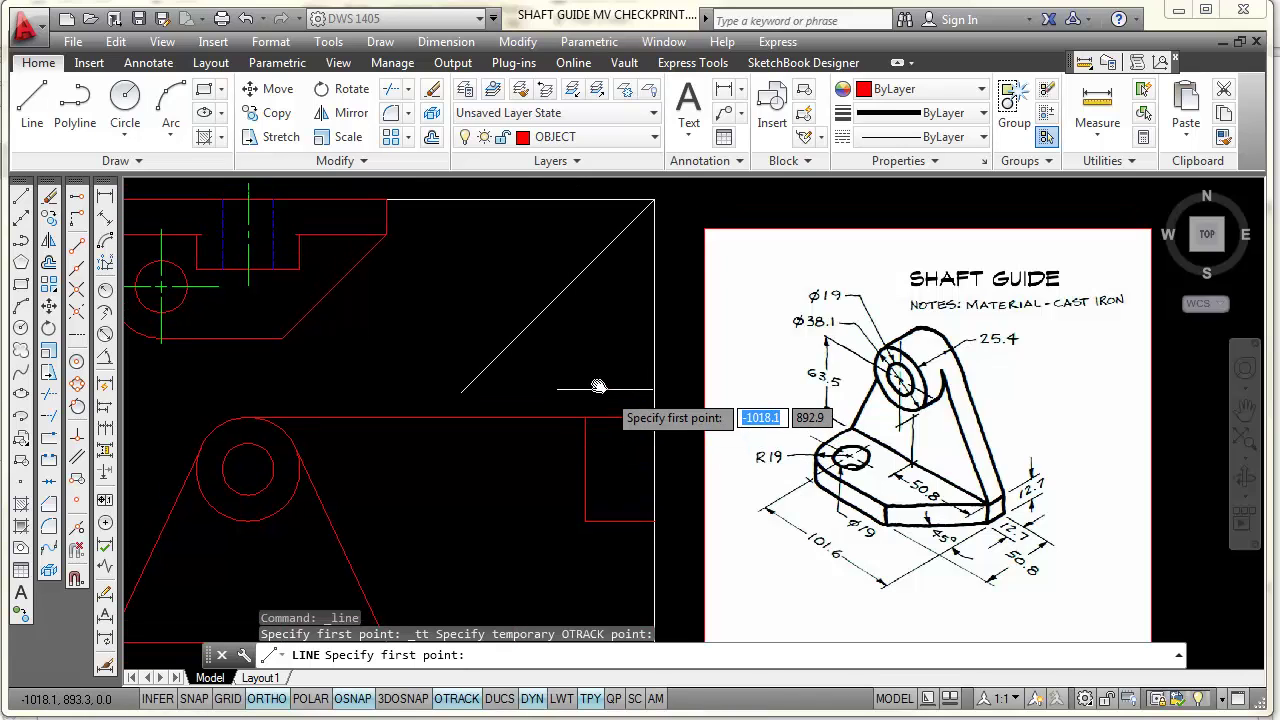
{"action": "scroll", "coordinate": [598, 386], "scroll_direction": "down", "scroll_amount": 2}
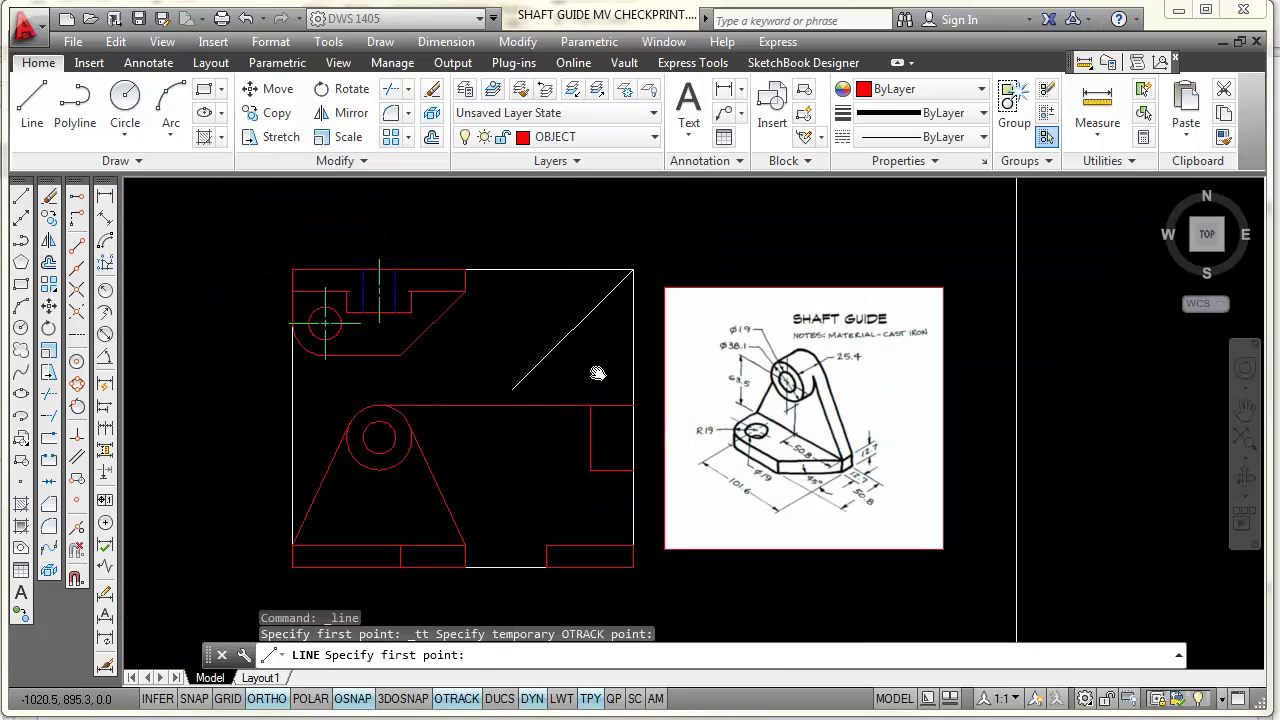
{"action": "scroll", "coordinate": [596, 372], "scroll_direction": "up", "scroll_amount": 2}
{"action": "scroll", "coordinate": [597, 372], "scroll_direction": "down", "scroll_amount": 2}
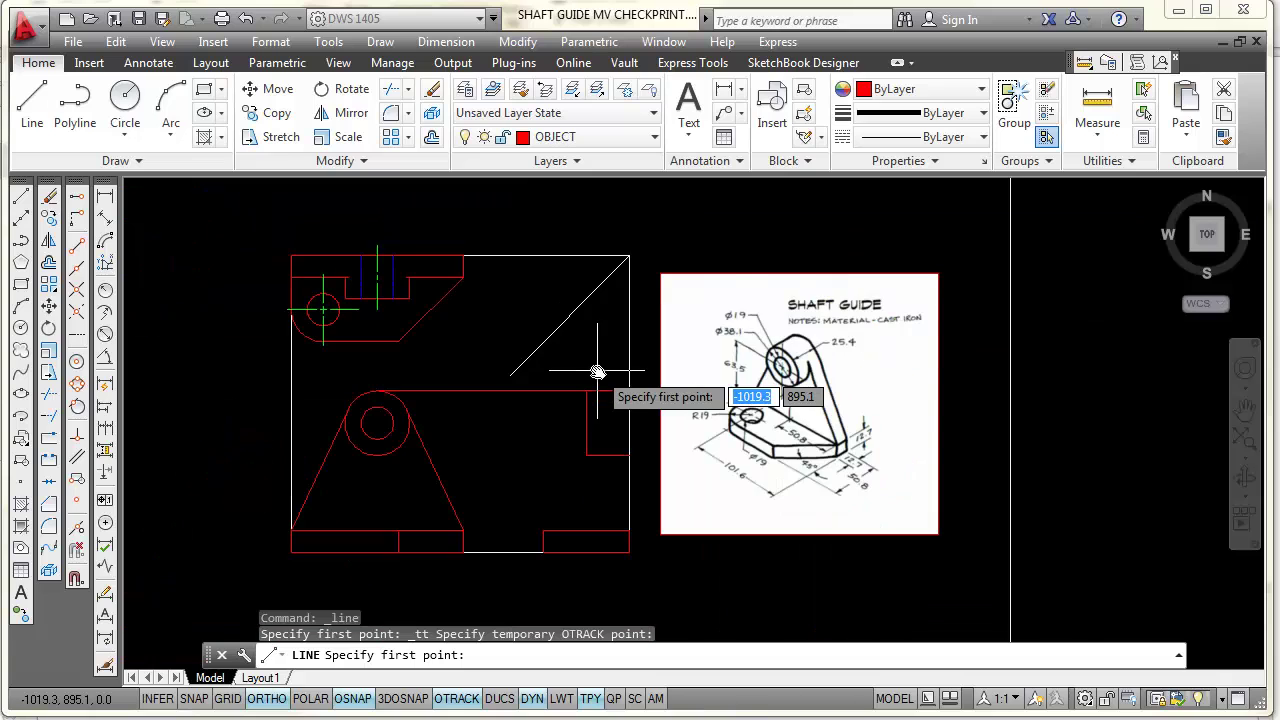
{"action": "scroll", "coordinate": [597, 369], "scroll_direction": "up", "scroll_amount": 2}
{"action": "middle_click_drag", "start_coordinate": [601, 372], "coordinate": [609, 347]}
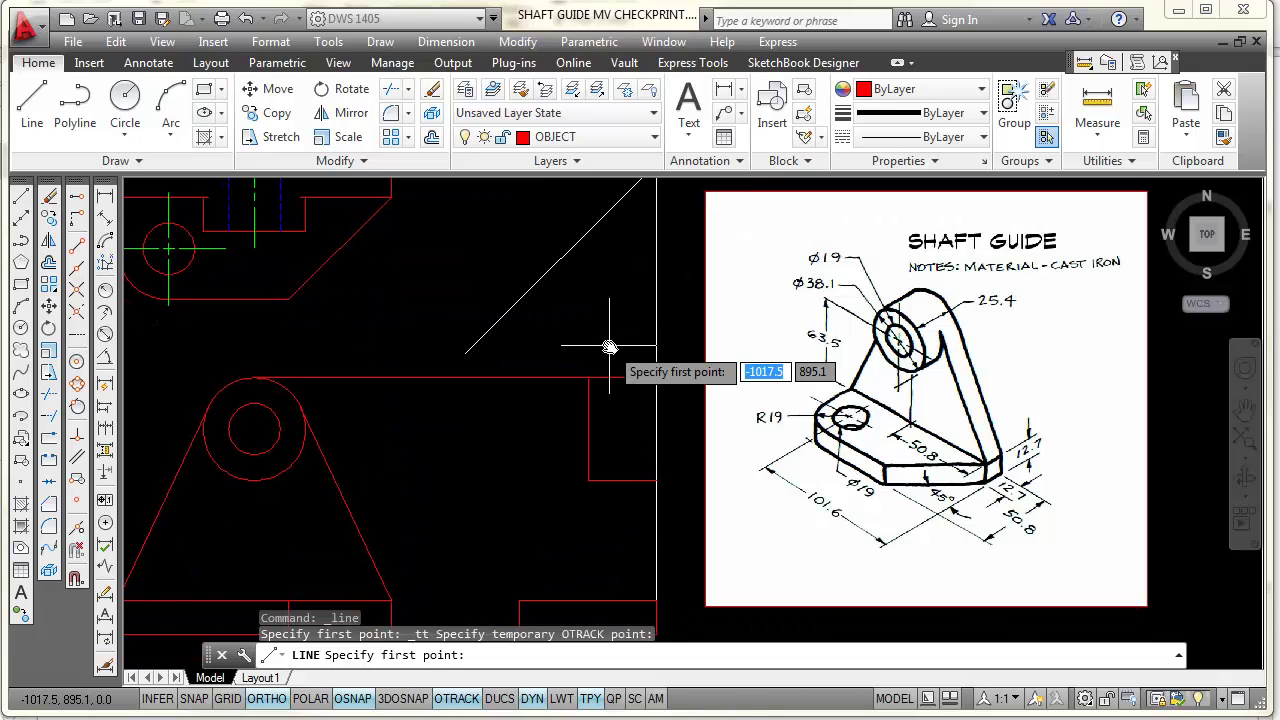
{"action": "scroll", "coordinate": [609, 348], "scroll_direction": "down", "scroll_amount": 1}
{"action": "scroll", "coordinate": [609, 349], "scroll_direction": "up", "scroll_amount": 1}
{"action": "scroll", "coordinate": [609, 349], "scroll_direction": "down", "scroll_amount": 1}
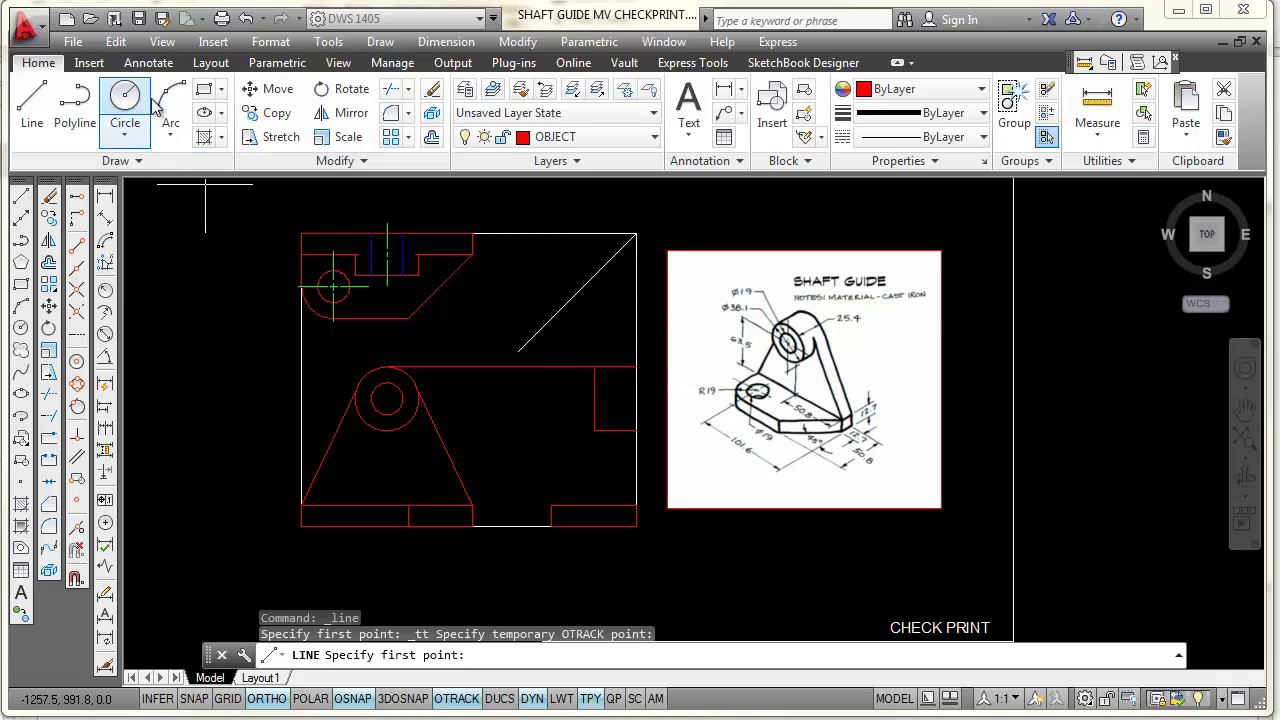
Draw the 71.6 vertical line down from the miter-projected intersection in the right-side view
{"action": "left_click", "coordinate": [77, 199]}
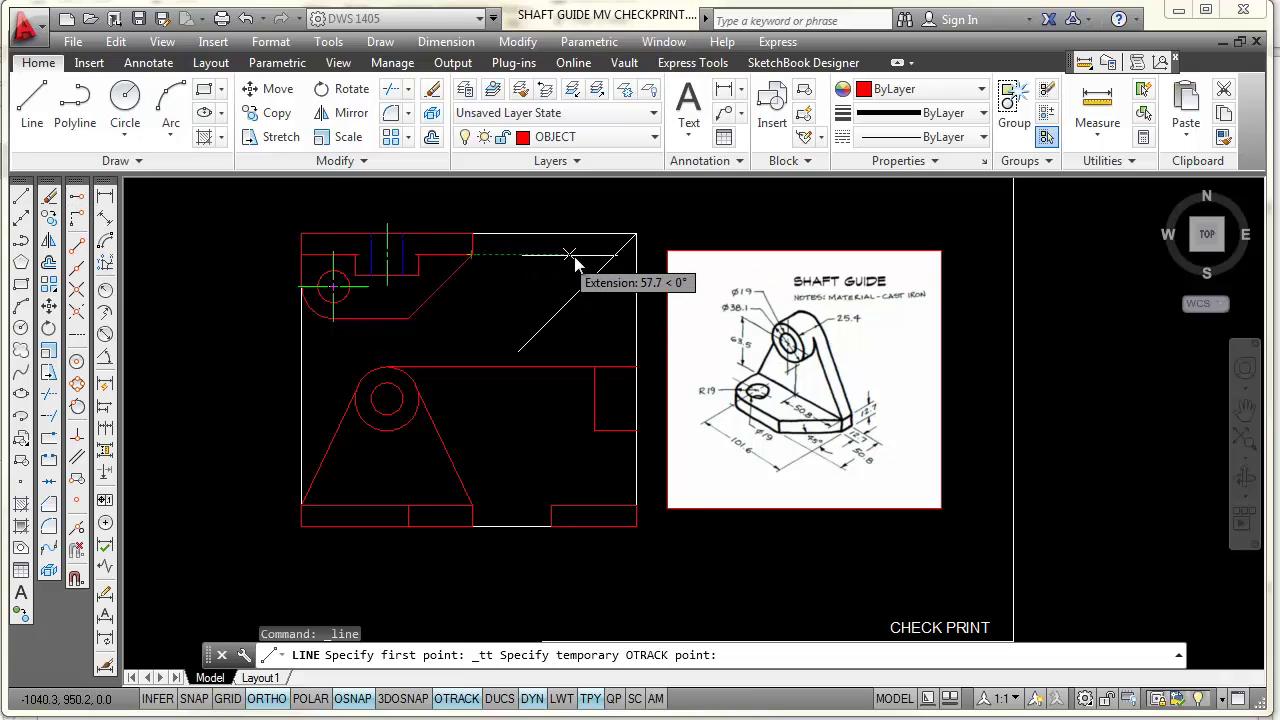
{"action": "left_click", "coordinate": [615, 254]}
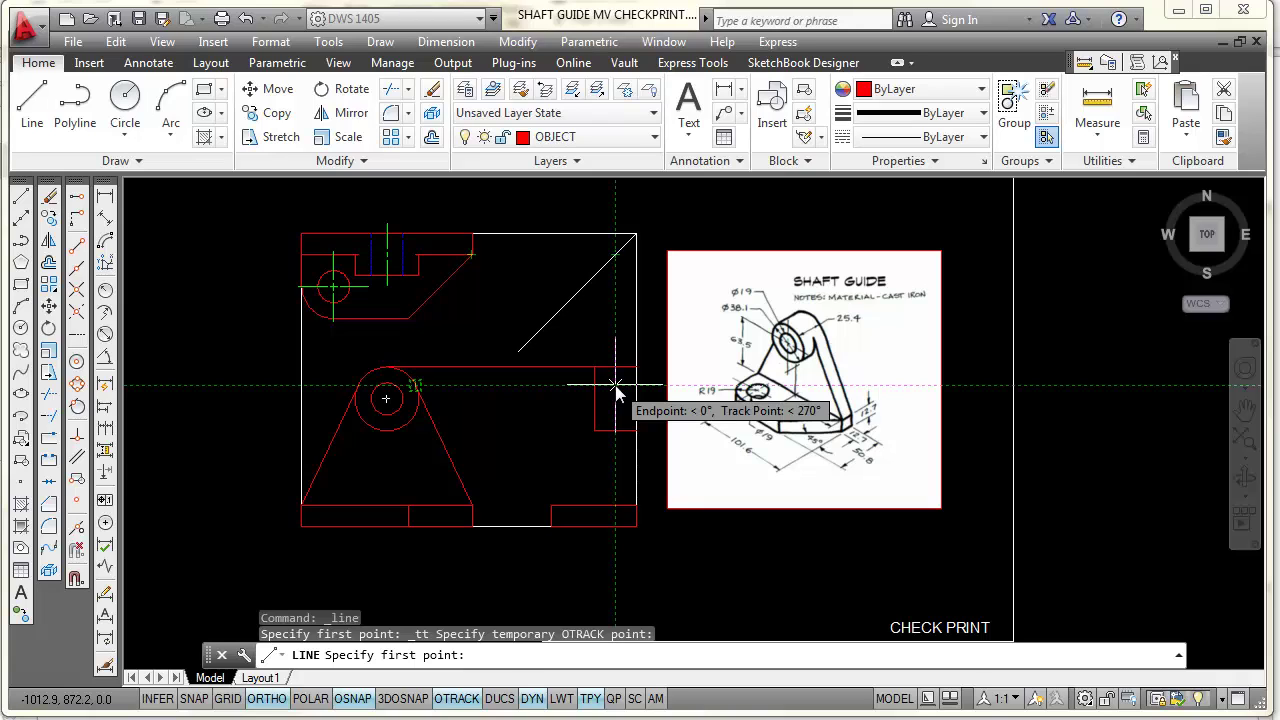
{"action": "left_click", "coordinate": [615, 385]}
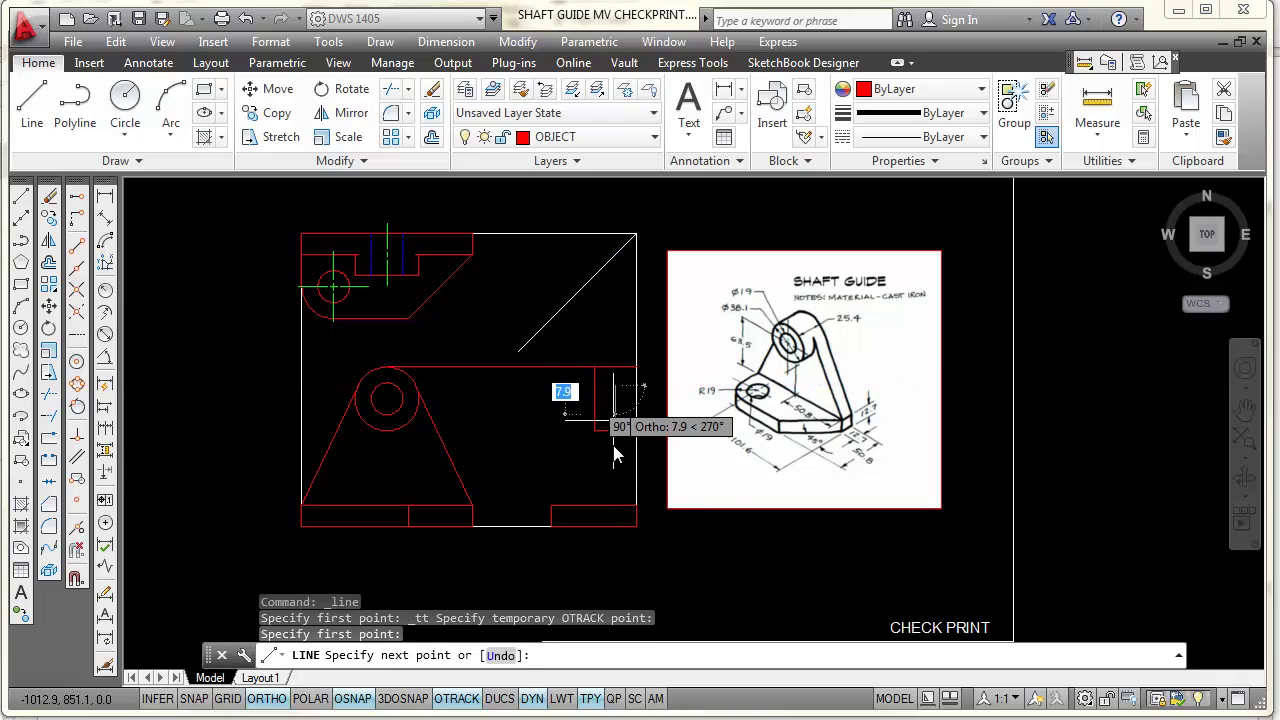
{"action": "left_click", "coordinate": [614, 507]}
{"action": "key", "text": "Escape"}
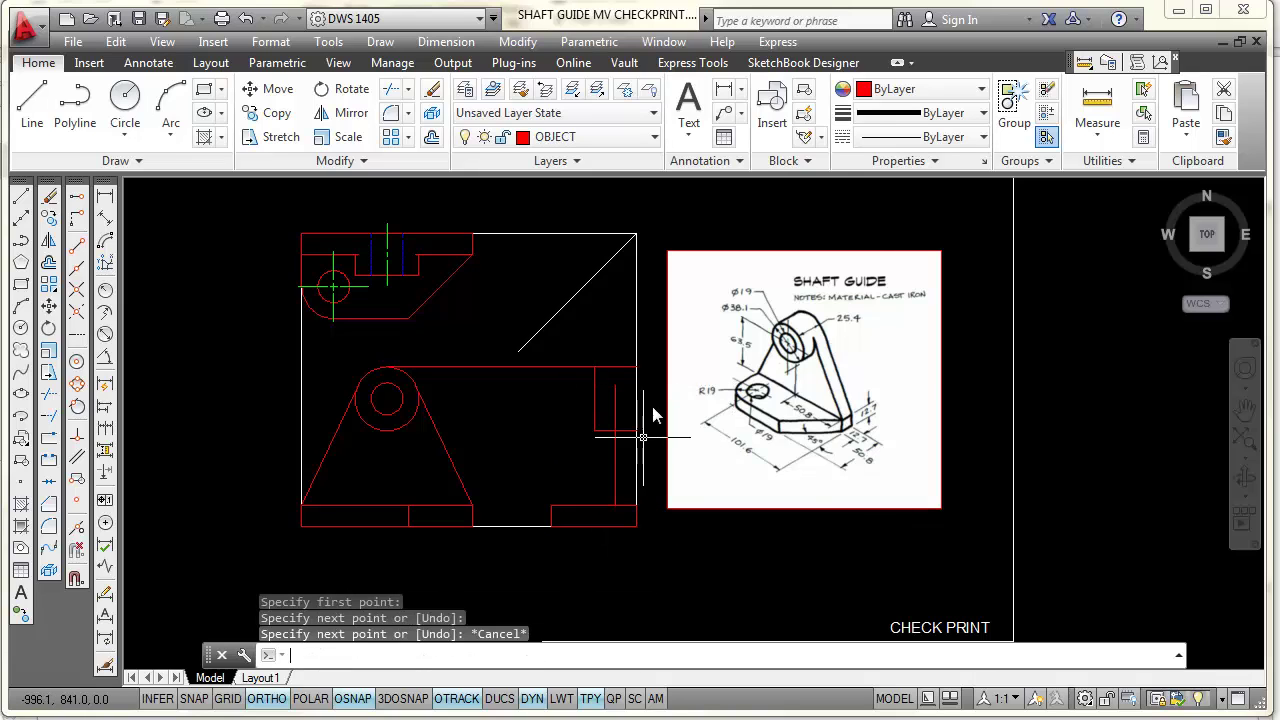
{"action": "scroll", "coordinate": [643, 405], "scroll_direction": "up", "scroll_amount": 2}
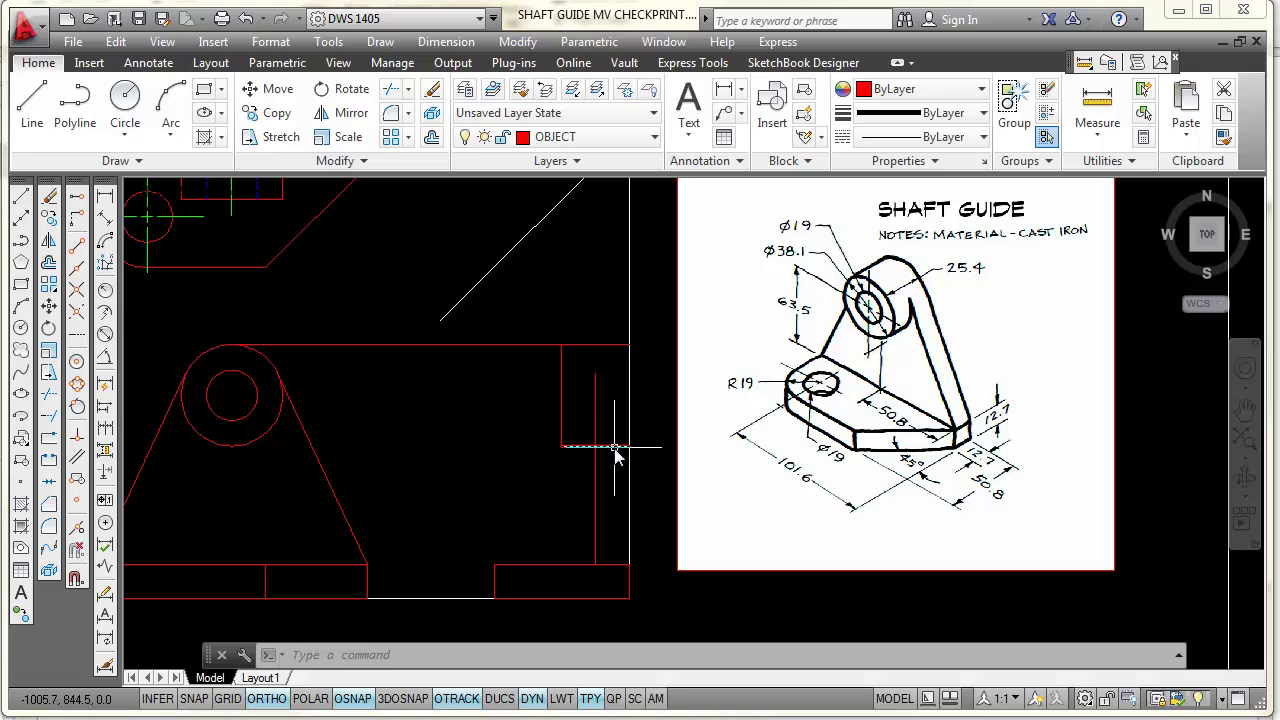
{"action": "left_click", "coordinate": [392, 92]}
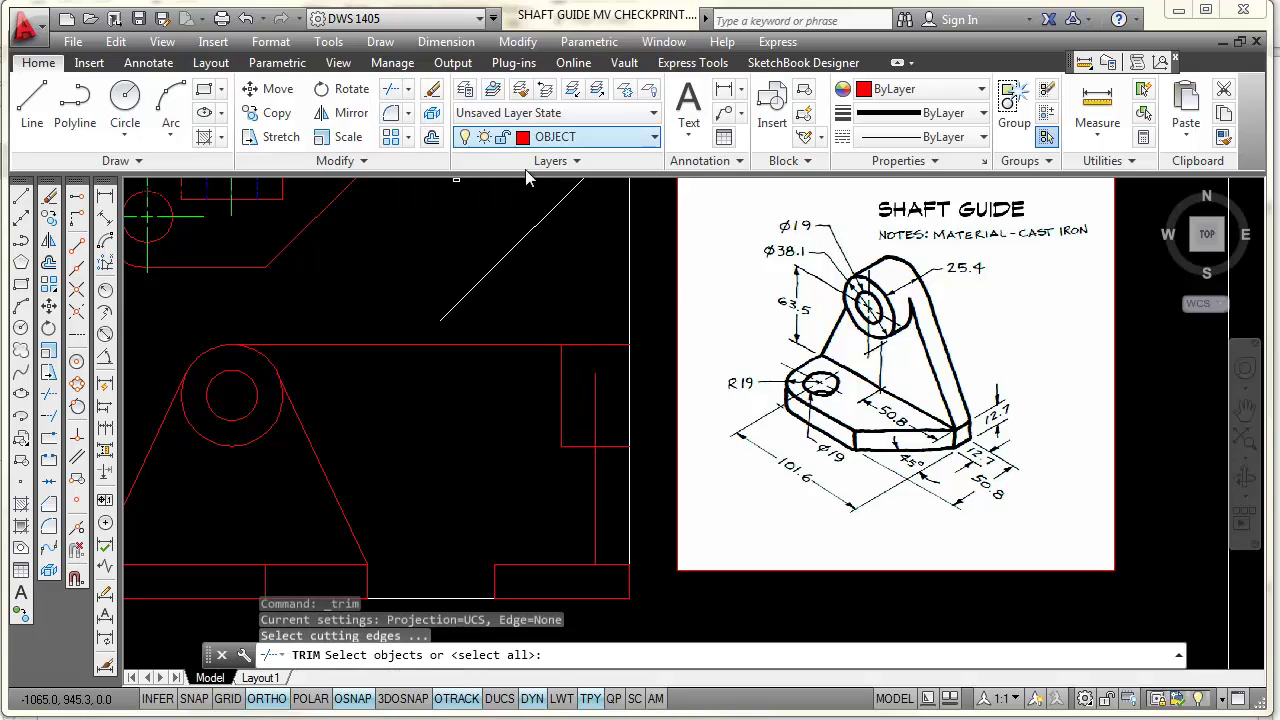
{"action": "key", "text": "Return"}
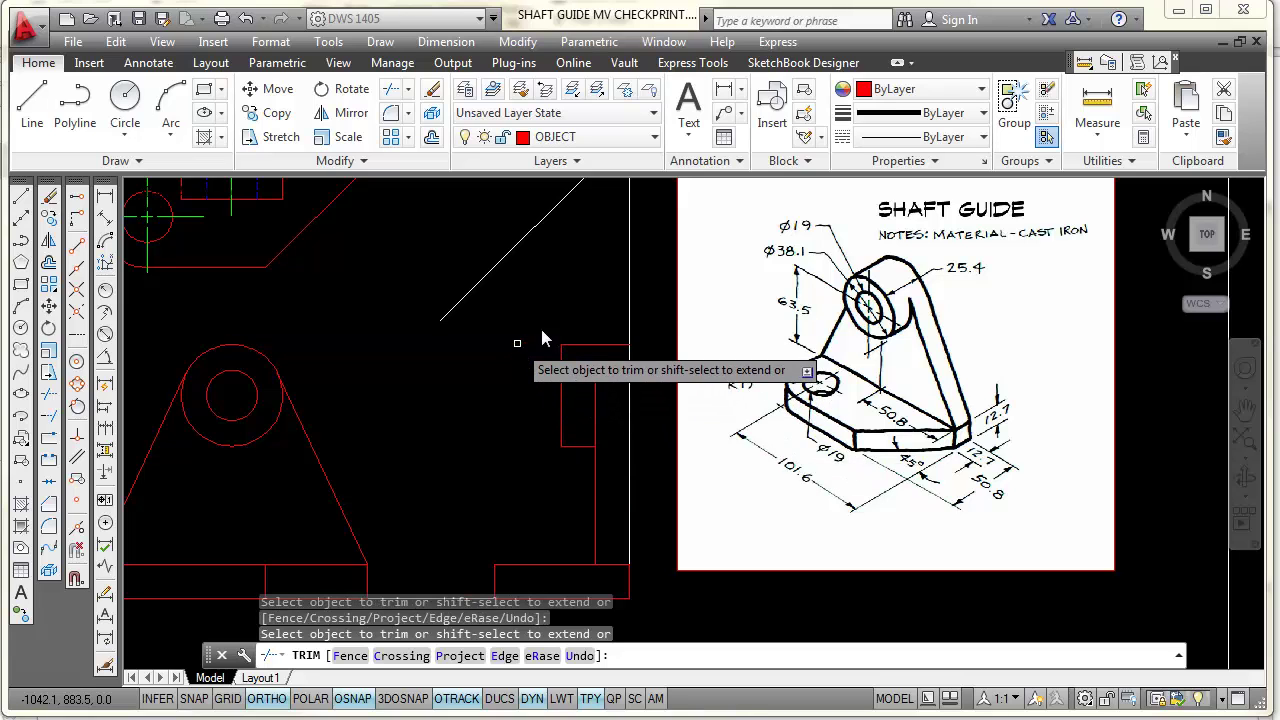
{"action": "mouse_move", "coordinate": [651, 374]}
{"action": "middle_mouse_down"}
{"action": "mouse_move", "coordinate": [662, 400]}
{"action": "mouse_move", "coordinate": [698, 376]}
{"action": "middle_mouse_up"}
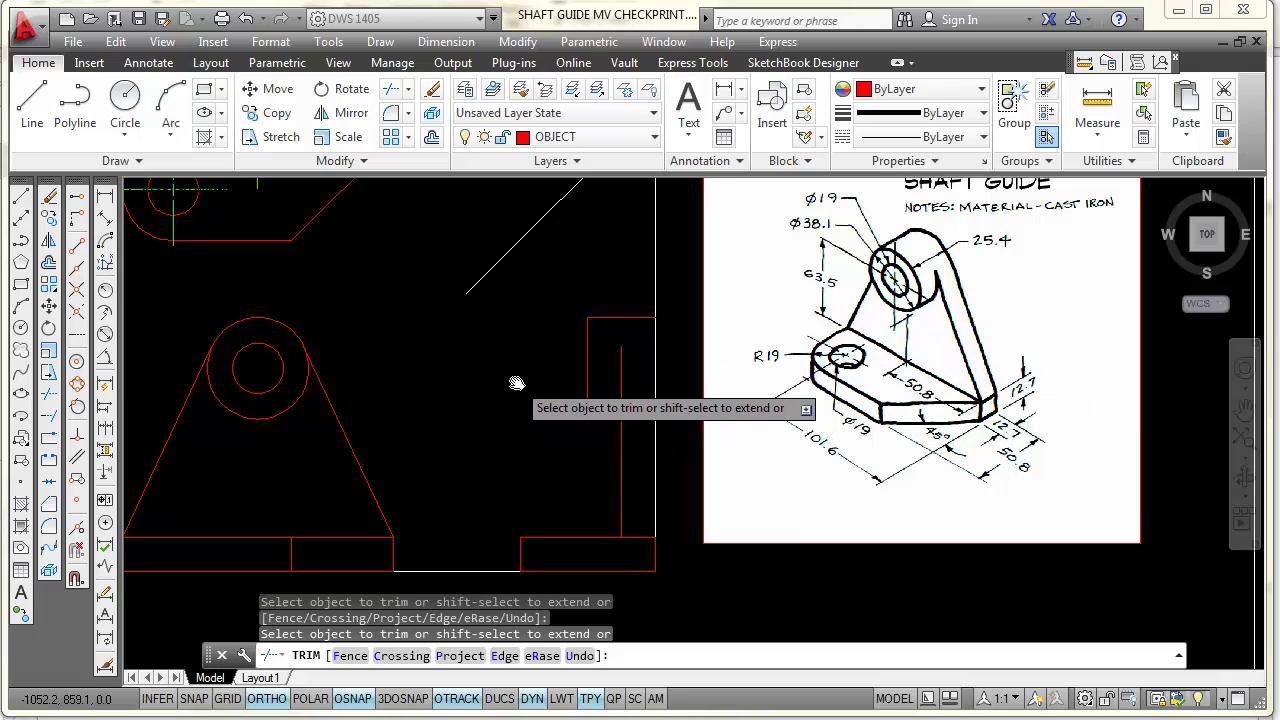
{"action": "key", "text": "Escape"}
{"action": "mouse_move", "coordinate": [517, 368]}
{"action": "middle_mouse_down"}
{"action": "mouse_move", "coordinate": [518, 399]}
{"action": "mouse_move", "coordinate": [614, 403]}
{"action": "middle_mouse_up"}
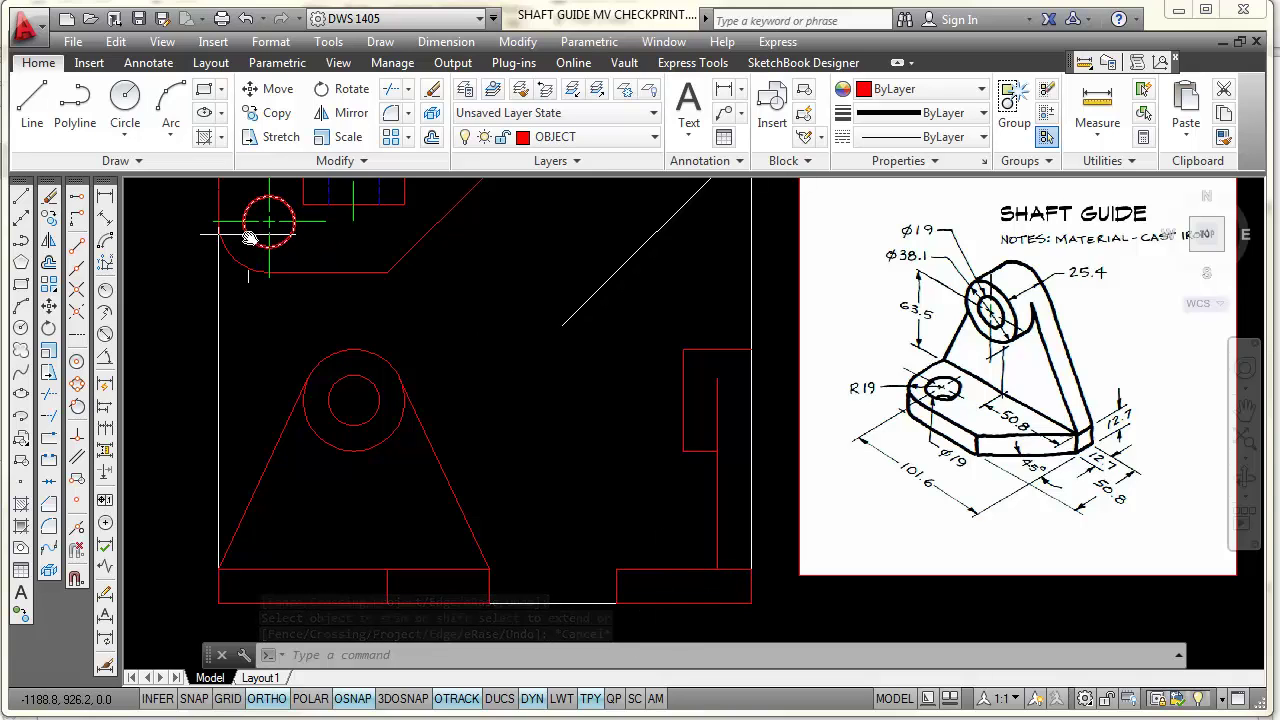
Draw a short vertical line from the miter projection and move it to the DASHED layer
{"action": "left_click", "coordinate": [21, 200]}
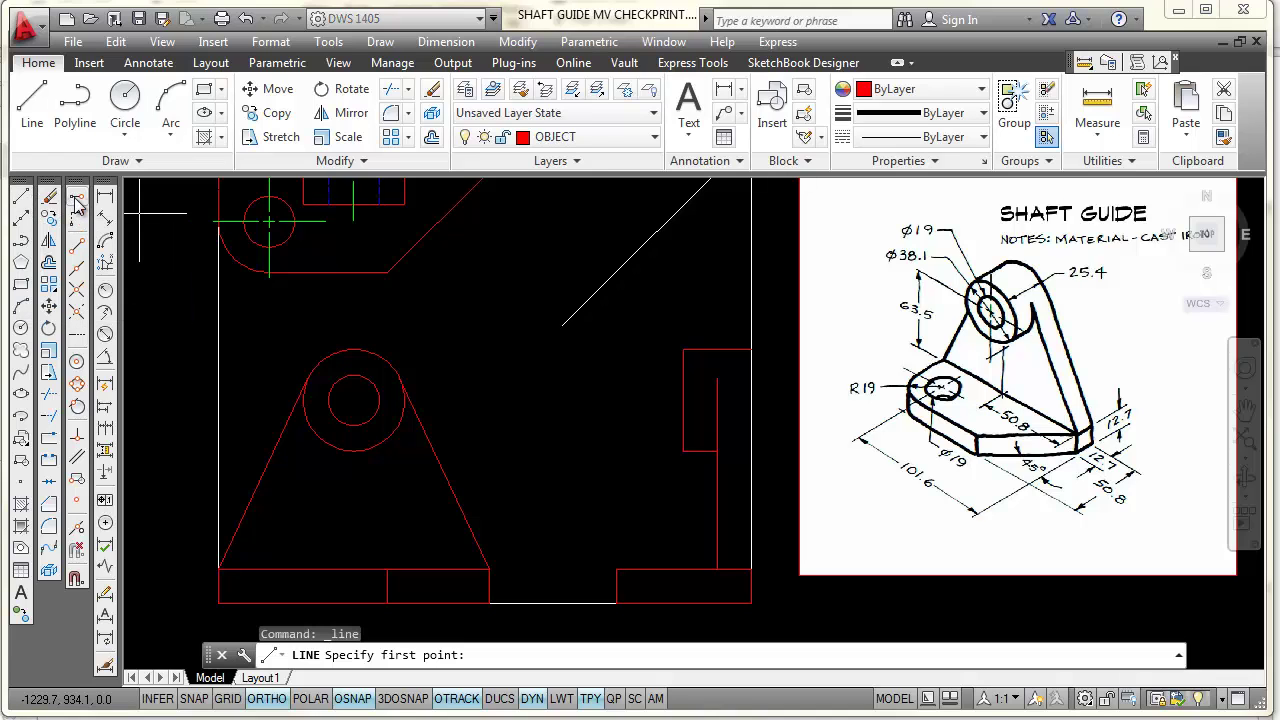
{"action": "left_click", "coordinate": [77, 203]}
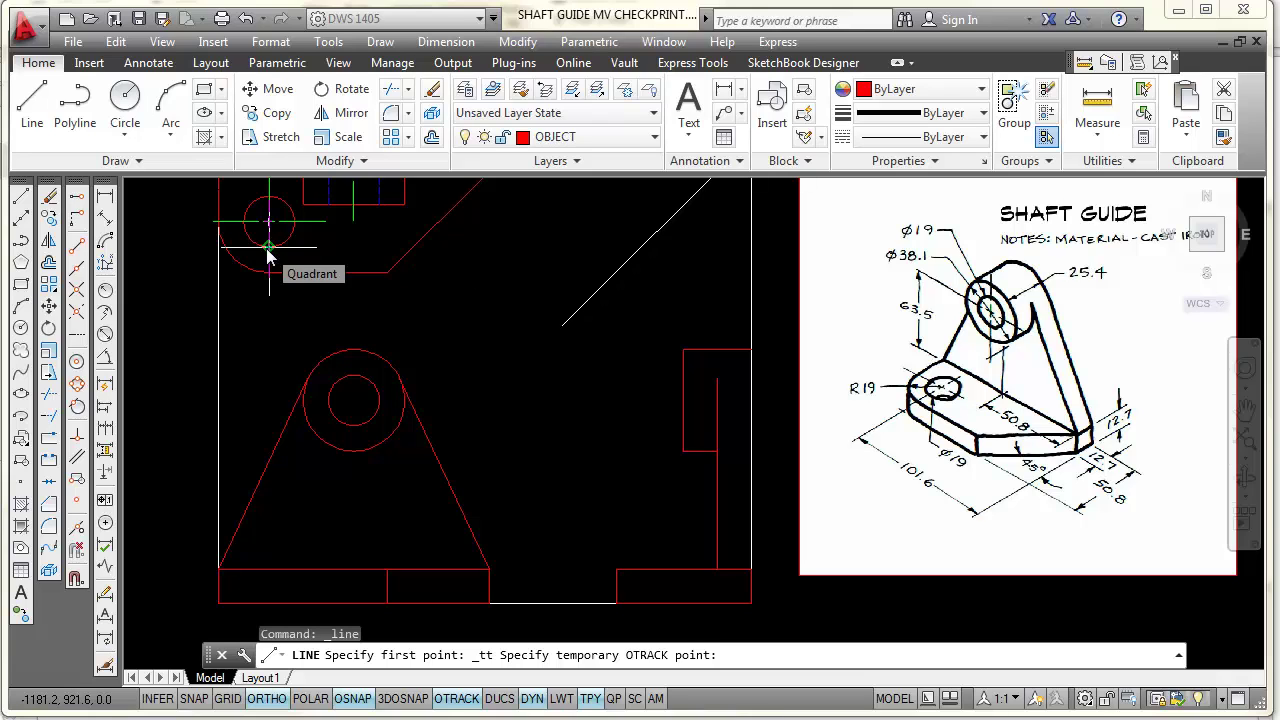
{"action": "left_click", "coordinate": [640, 247]}
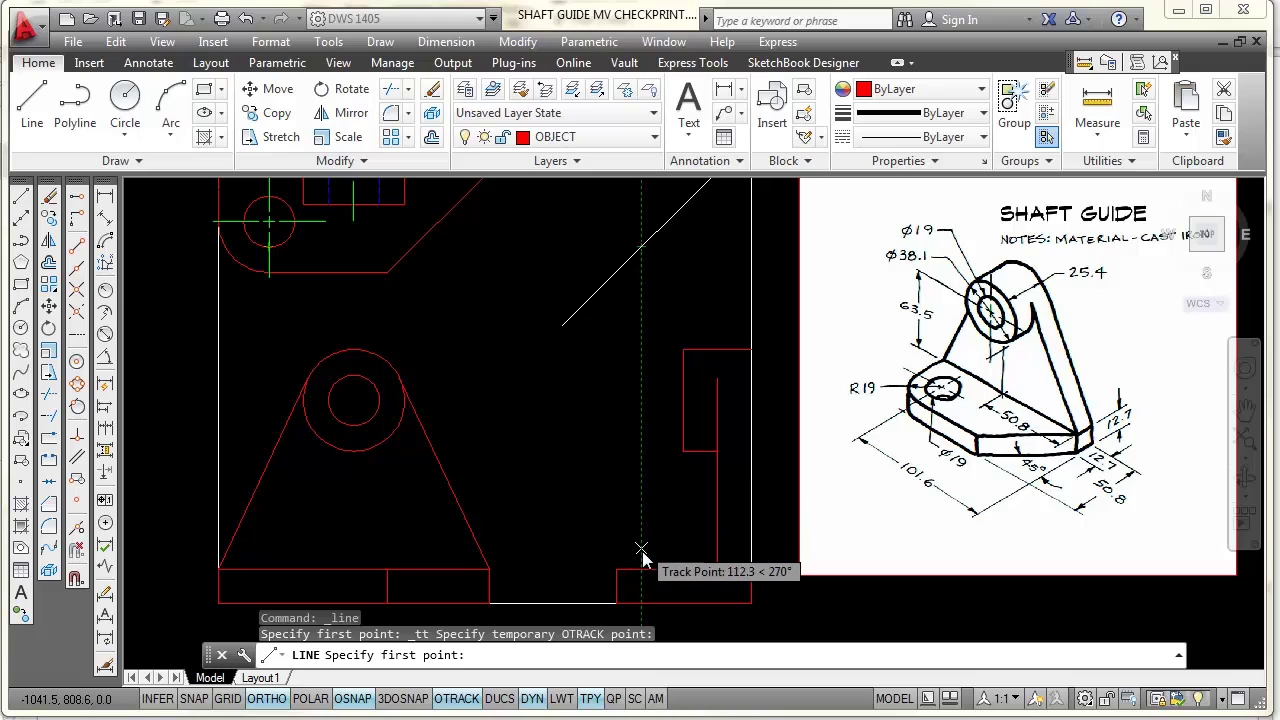
{"action": "left_click", "coordinate": [641, 602]}
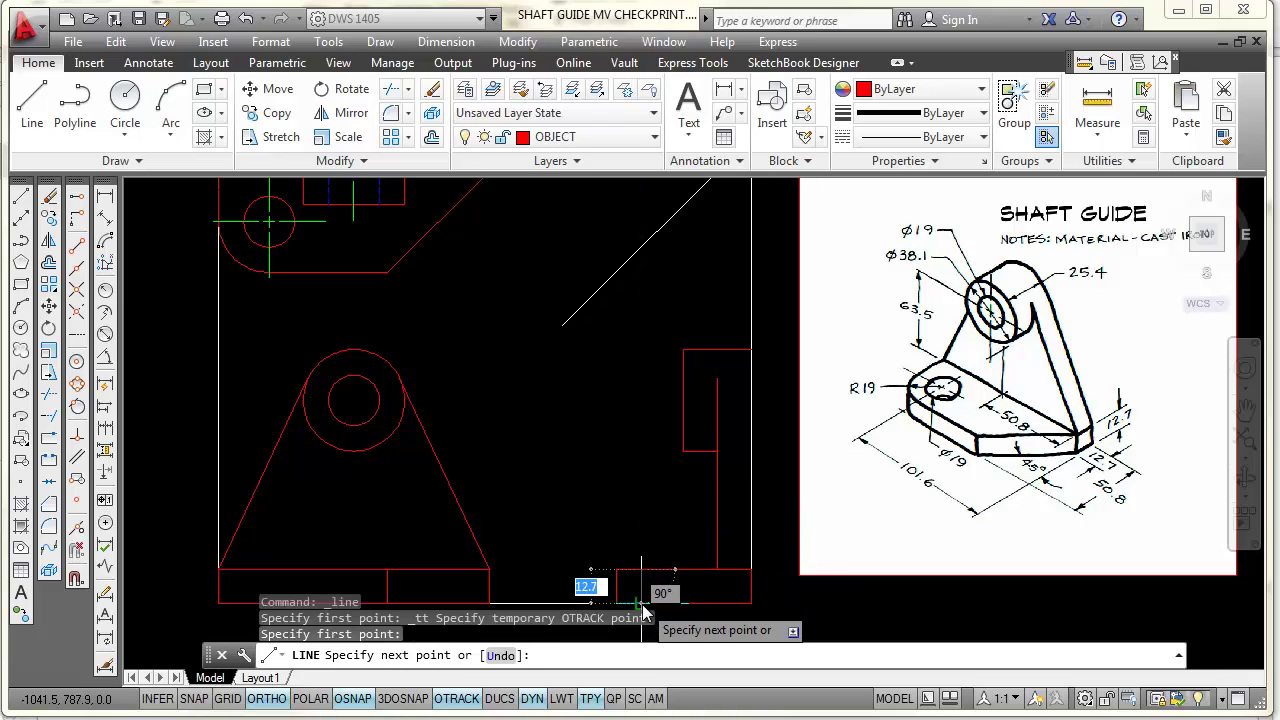
{"action": "key", "text": "Escape"}
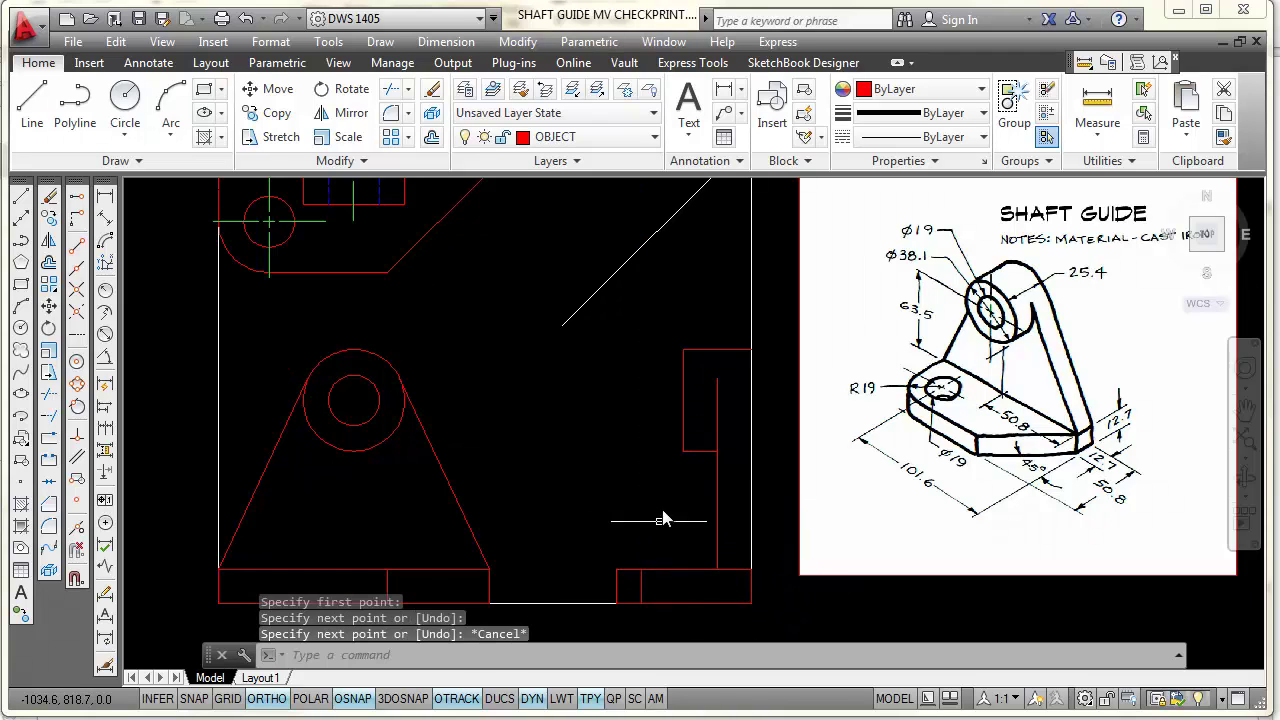
{"action": "left_click", "coordinate": [641, 592]}
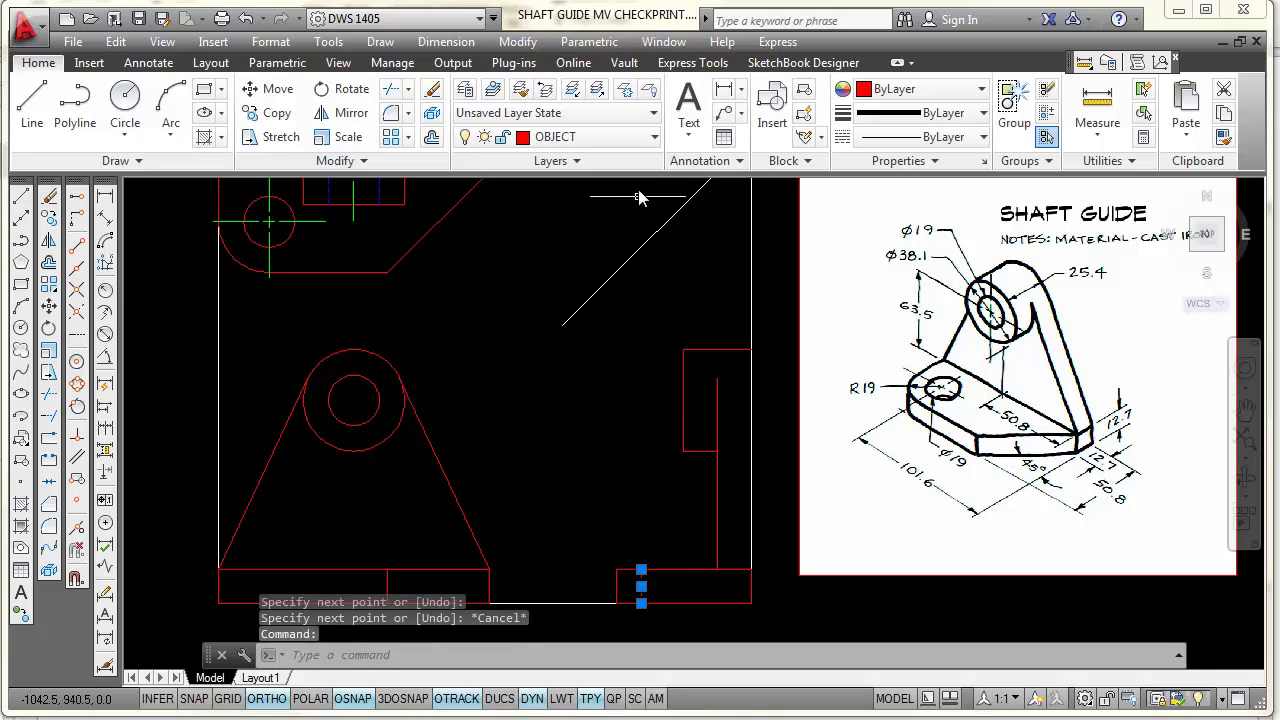
{"action": "left_click", "coordinate": [650, 136]}
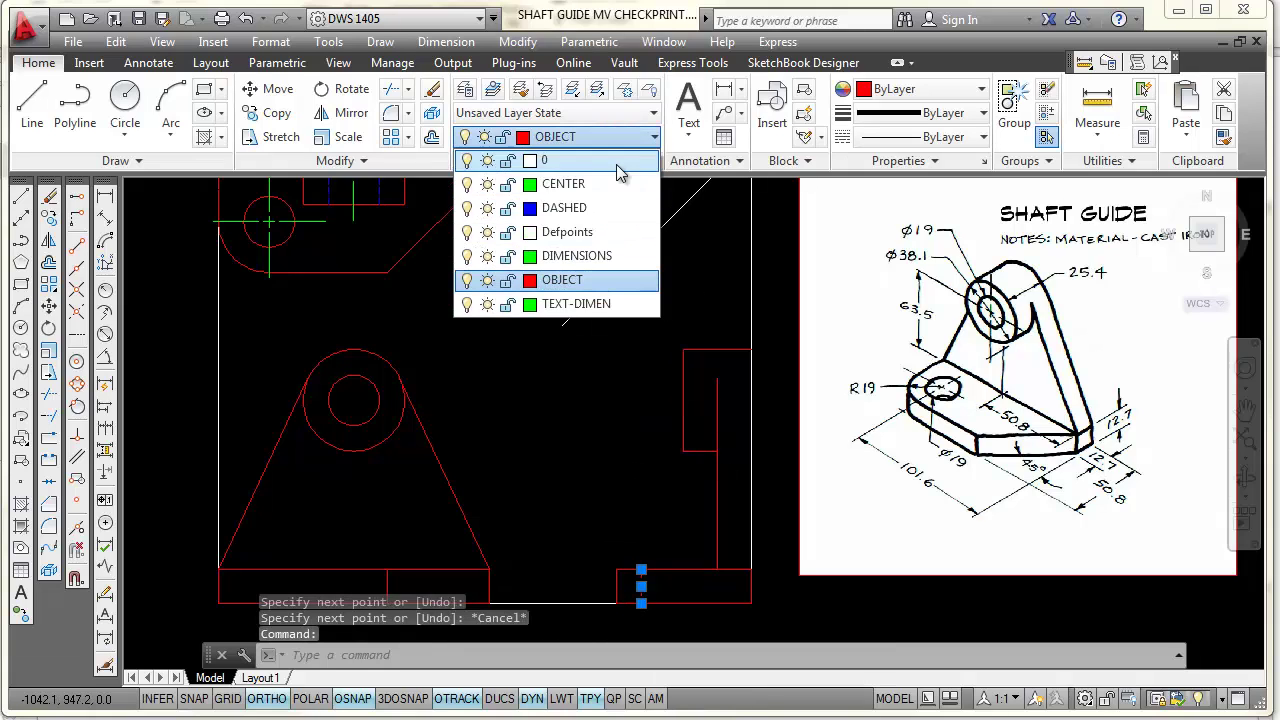
{"action": "left_click", "coordinate": [580, 213]}
{"action": "key", "text": "Escape"}
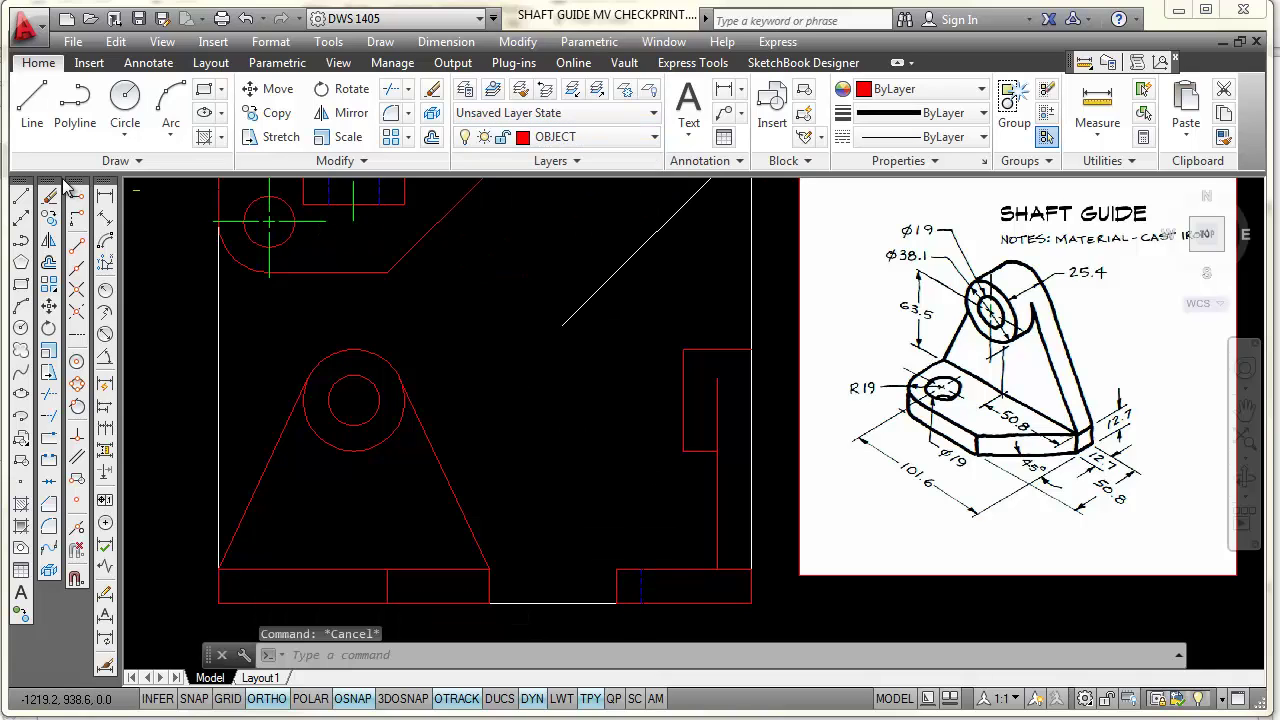
Draw a second vertical line through the hole and match it to the dashed hidden line
{"action": "left_click", "coordinate": [22, 198]}
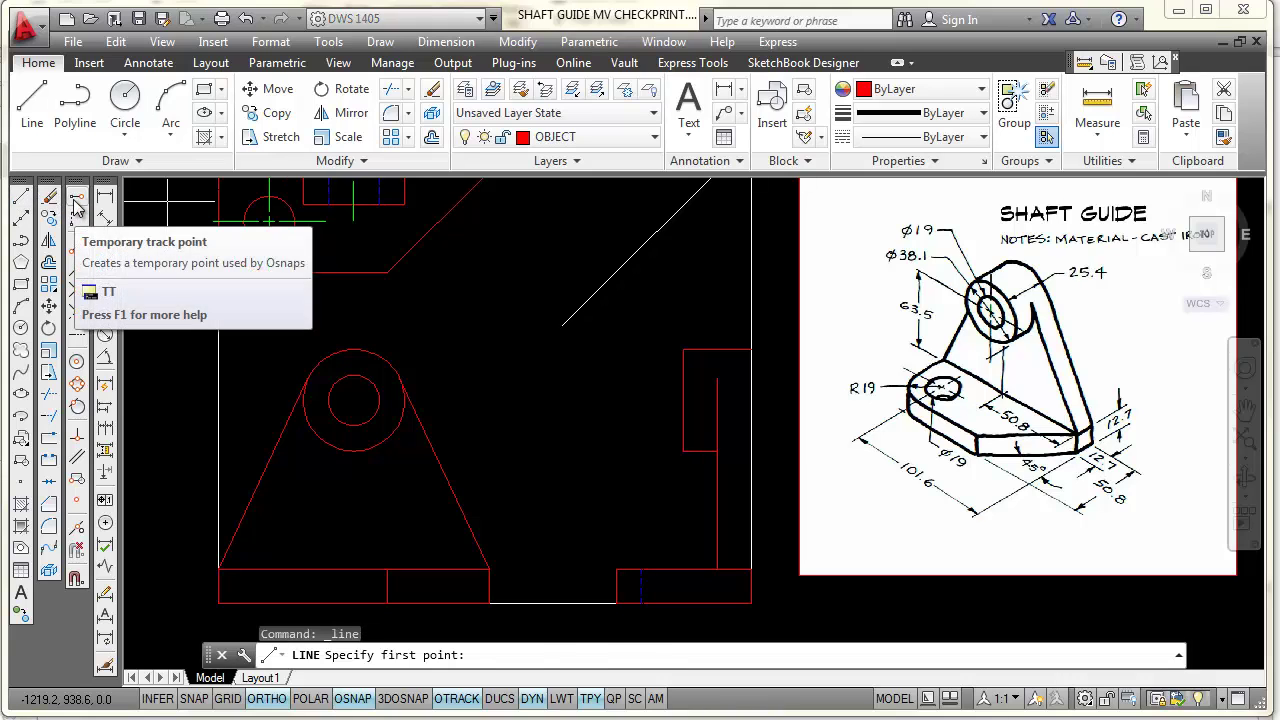
{"action": "left_click", "coordinate": [77, 196]}
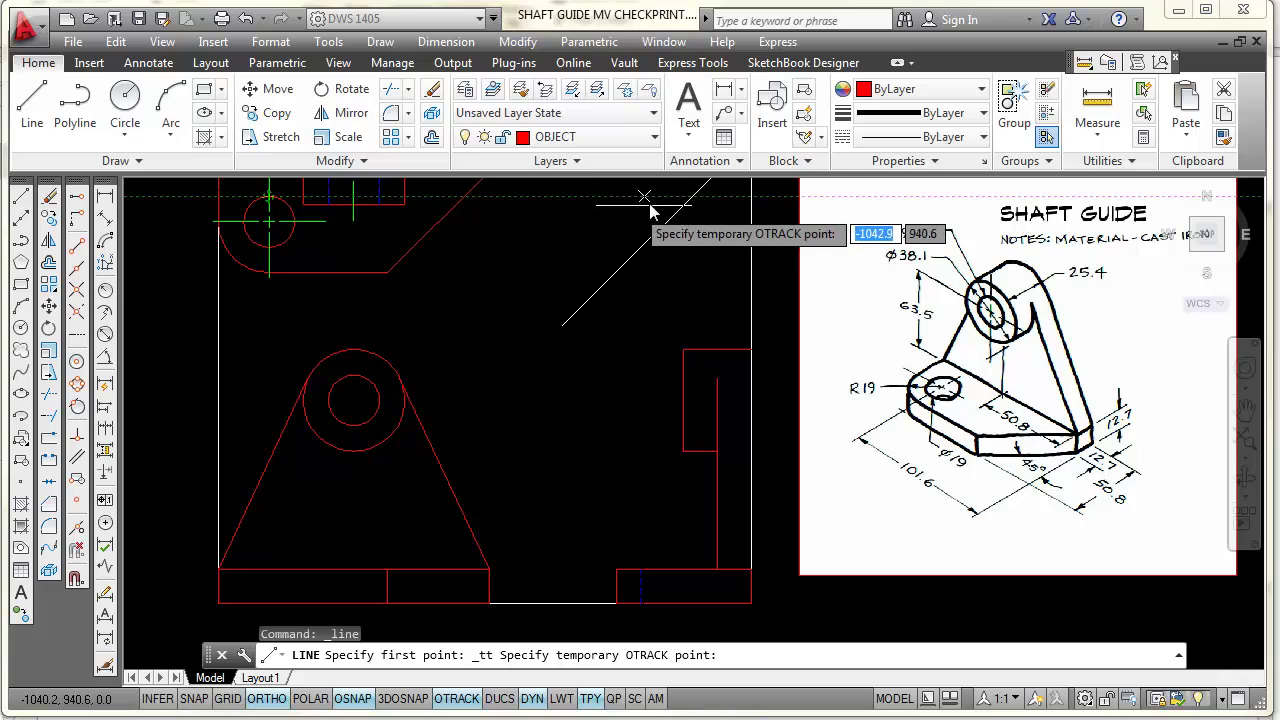
{"action": "left_click", "coordinate": [689, 199]}
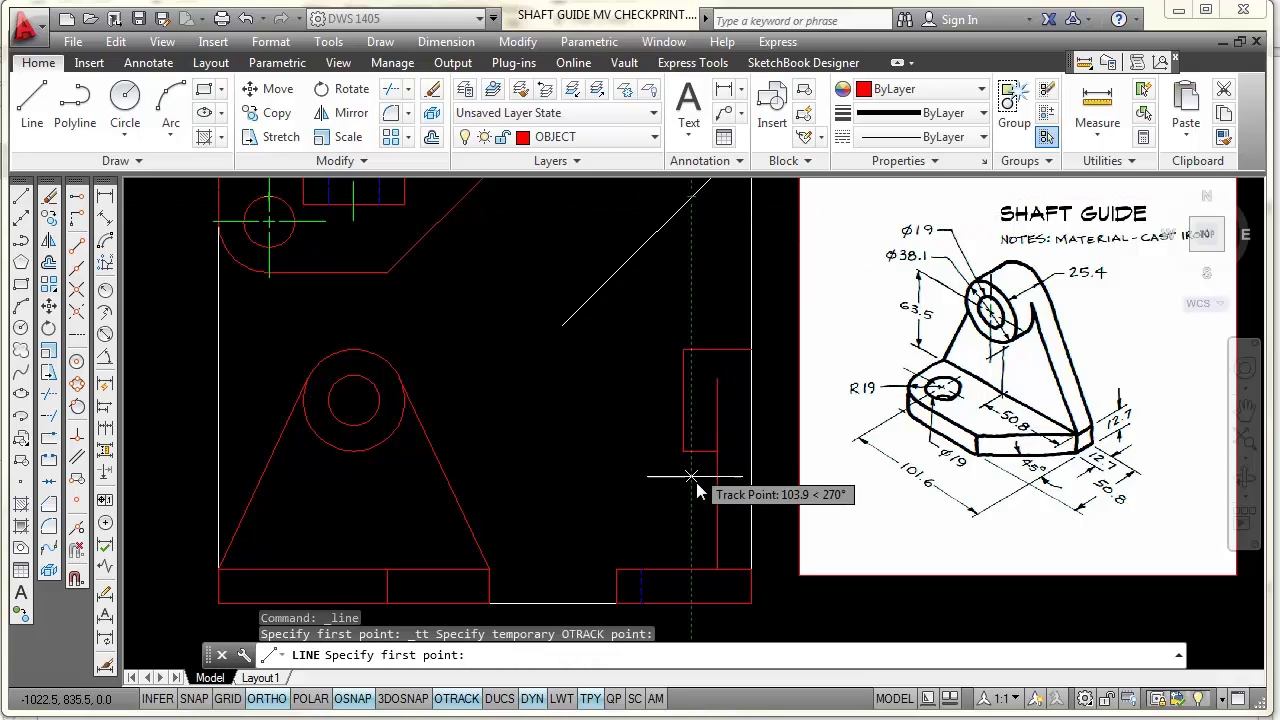
{"action": "left_click", "coordinate": [691, 603]}
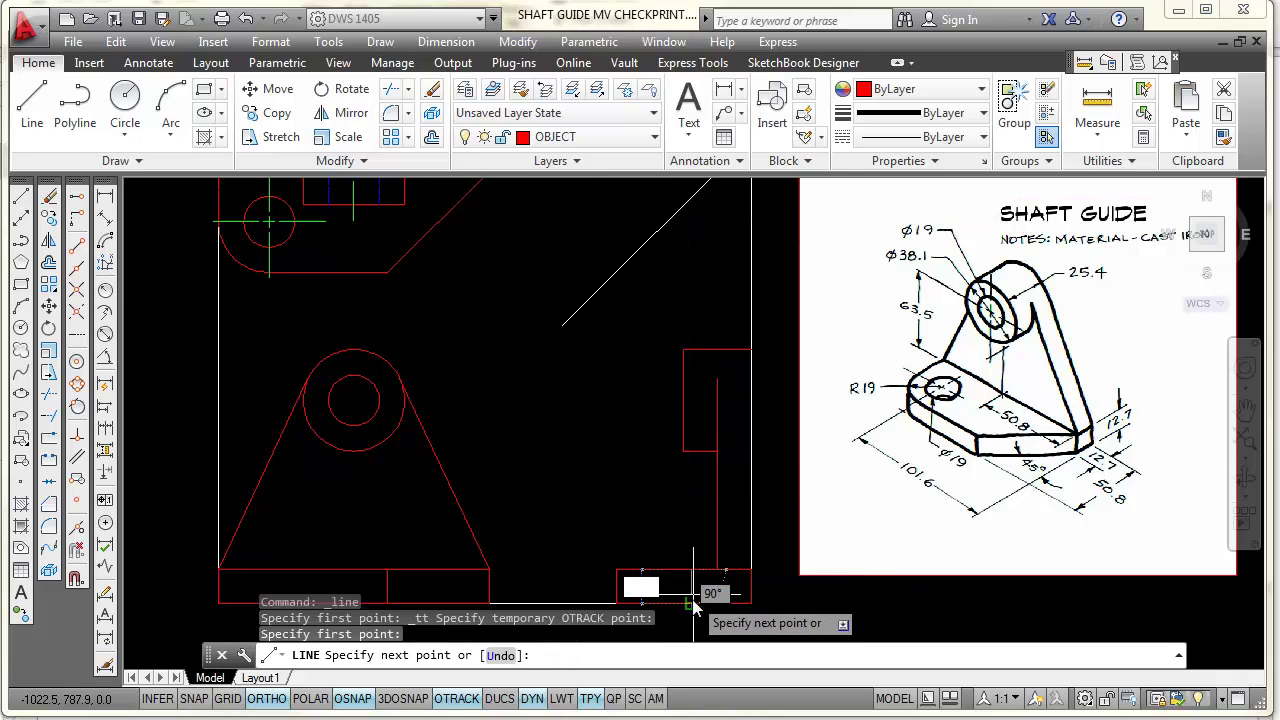
{"action": "left_click", "coordinate": [694, 610]}
{"action": "key", "text": "Escape"}
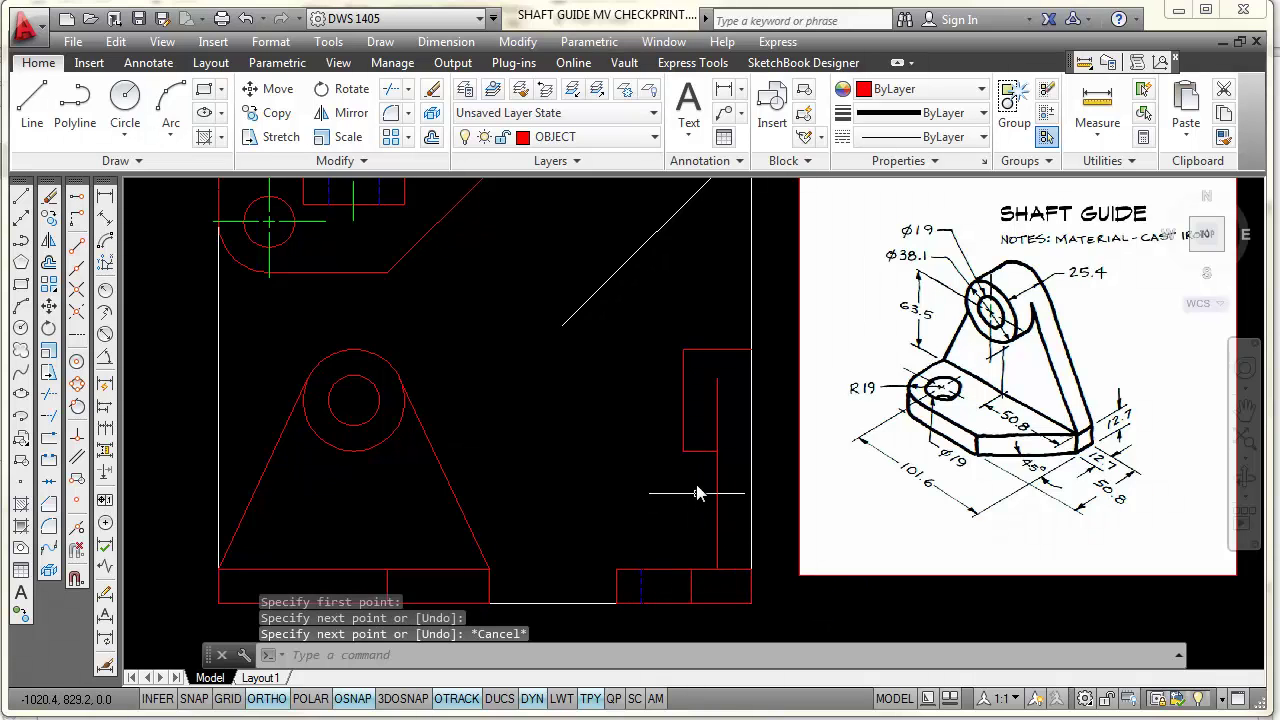
{"action": "left_click", "coordinate": [1223, 139]}
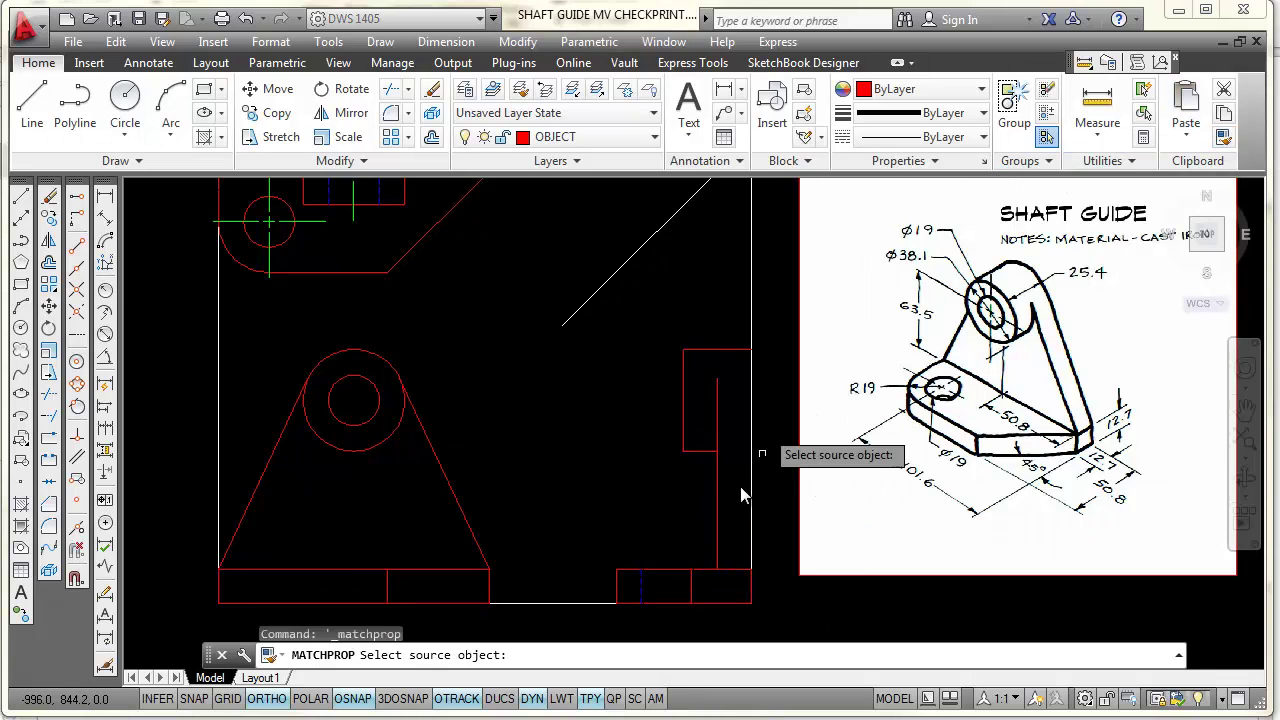
{"action": "left_click", "coordinate": [643, 593]}
{"action": "left_click", "coordinate": [691, 586]}
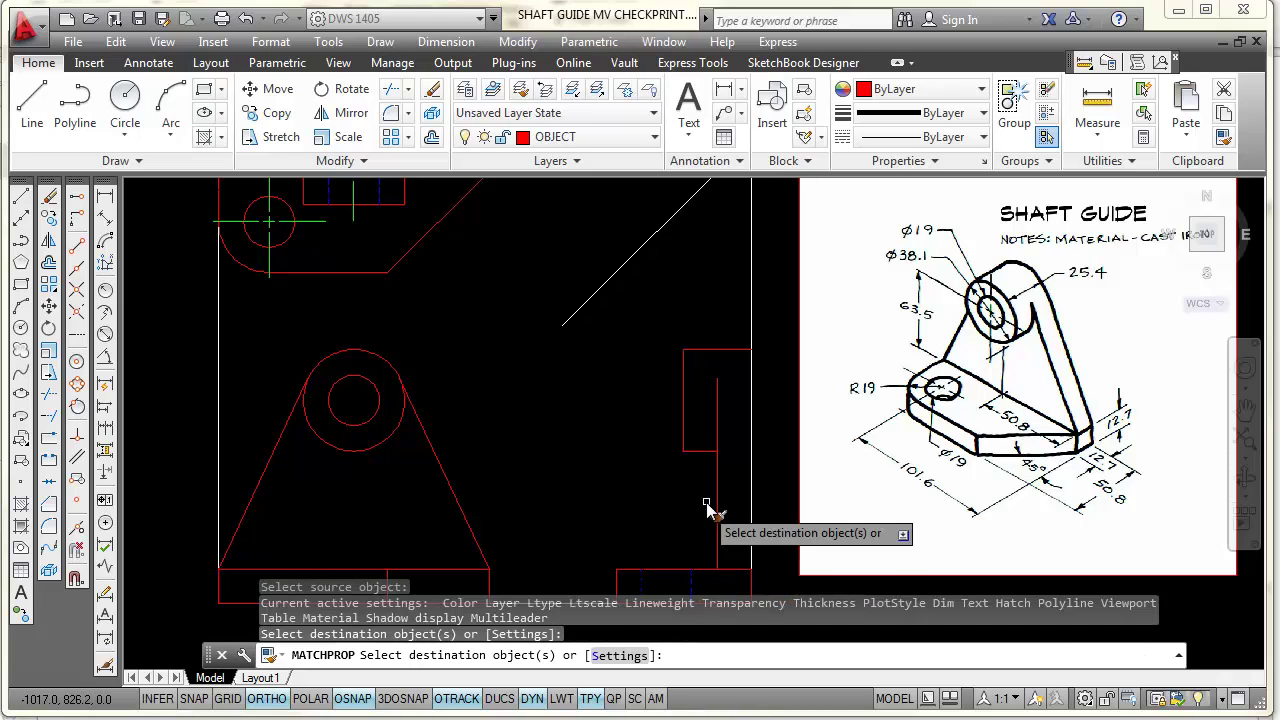
{"action": "key", "text": "Escape"}
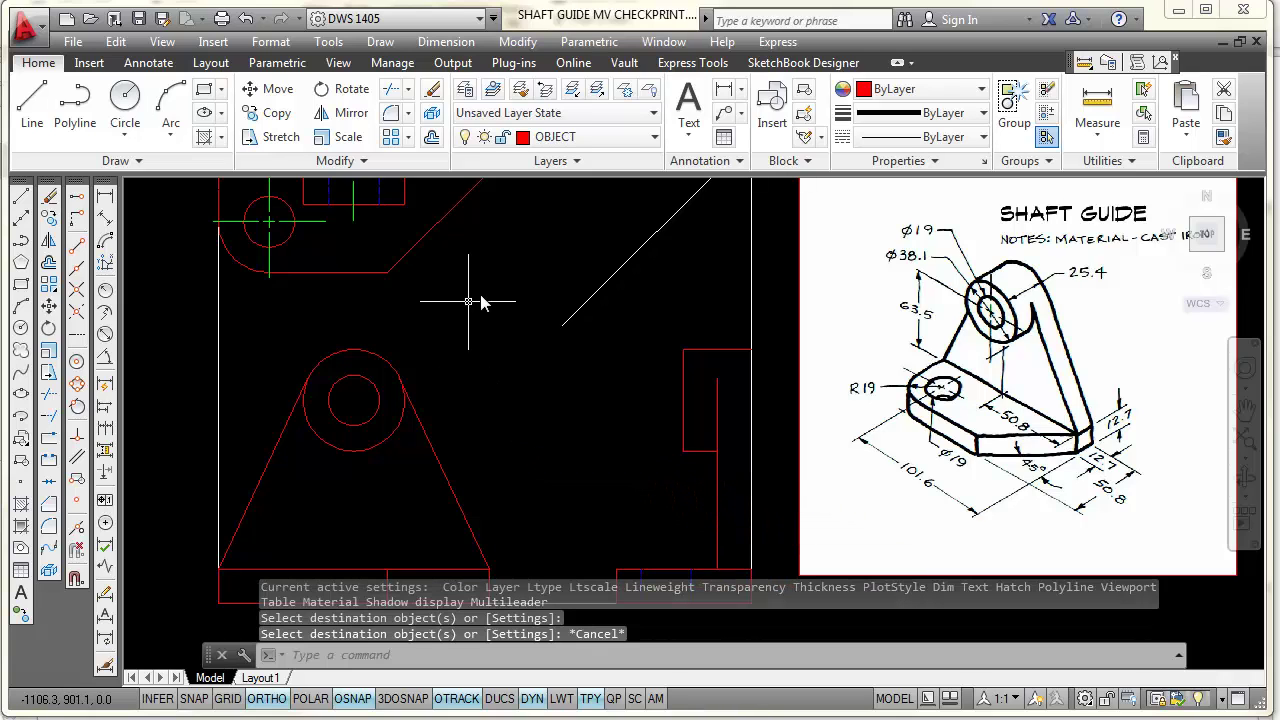
{"action": "left_click", "coordinate": [655, 139]}
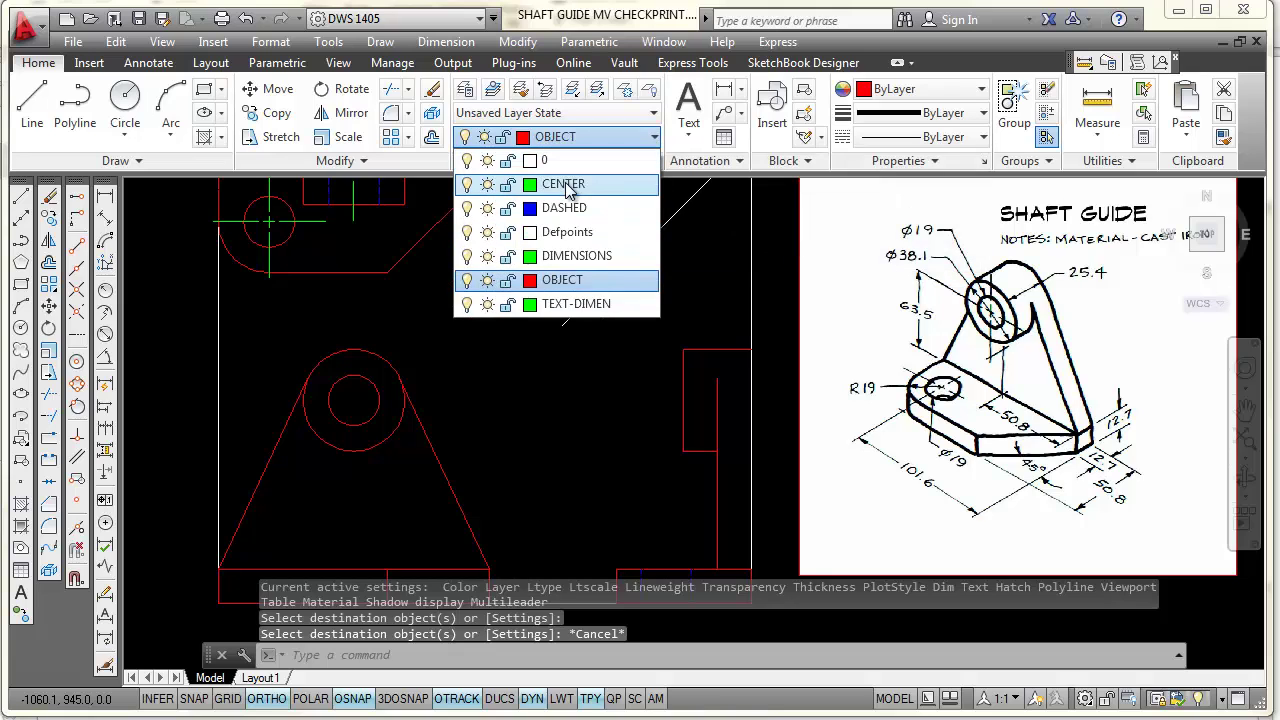
Make CENTER current and draw a vertical centerline between the two hidden lines
{"action": "left_click", "coordinate": [563, 184]}
{"action": "left_click", "coordinate": [32, 105]}
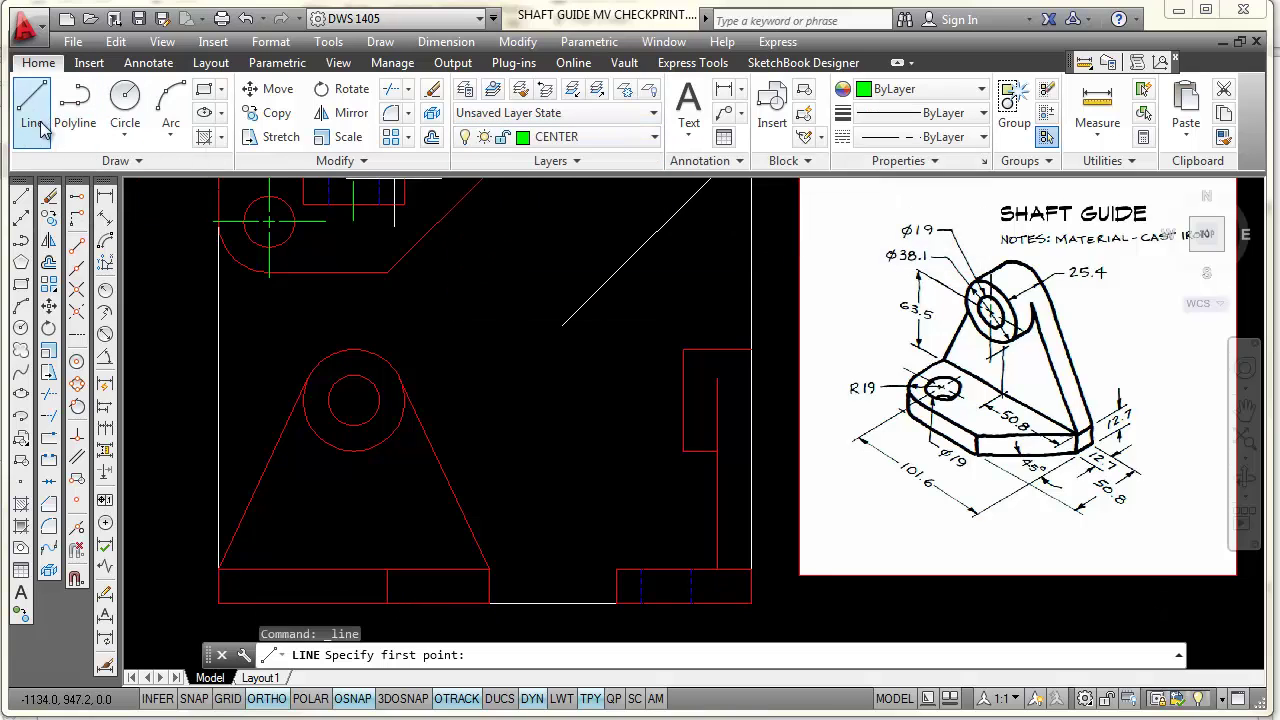
{"action": "left_click", "coordinate": [76, 200]}
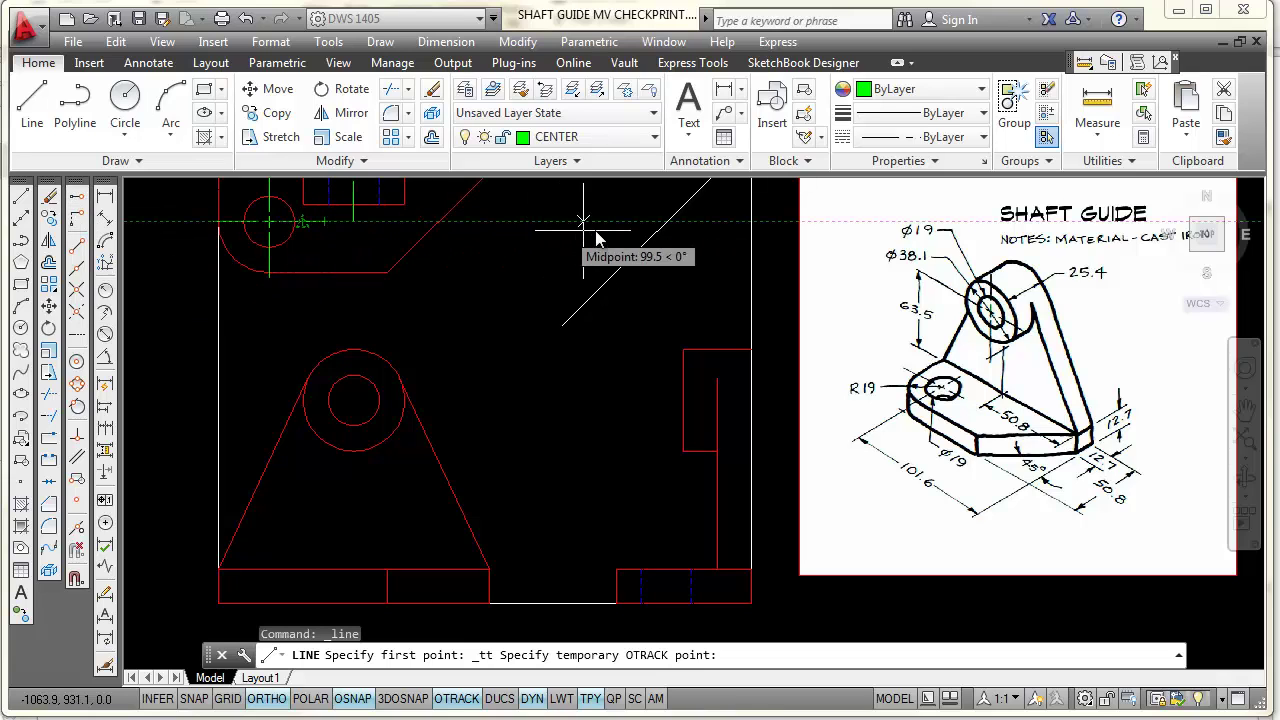
{"action": "left_click", "coordinate": [663, 225]}
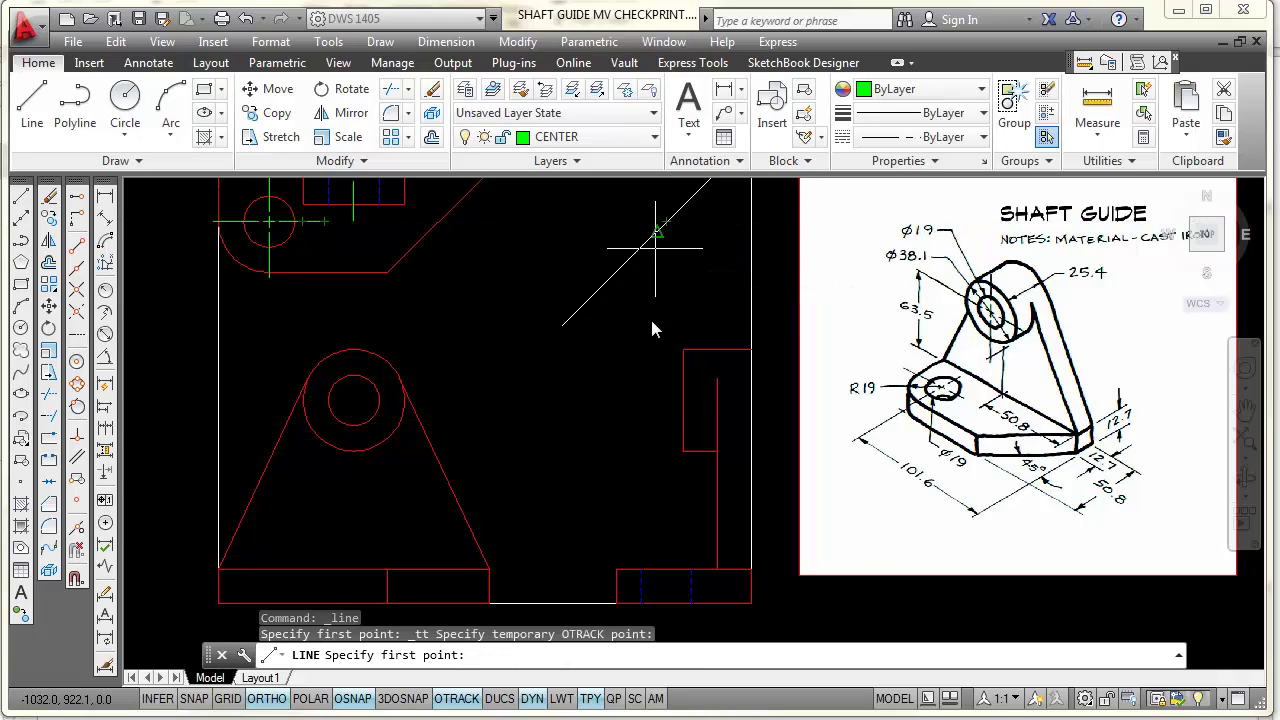
{"action": "left_click", "coordinate": [665, 571]}
{"action": "left_click", "coordinate": [666, 603]}
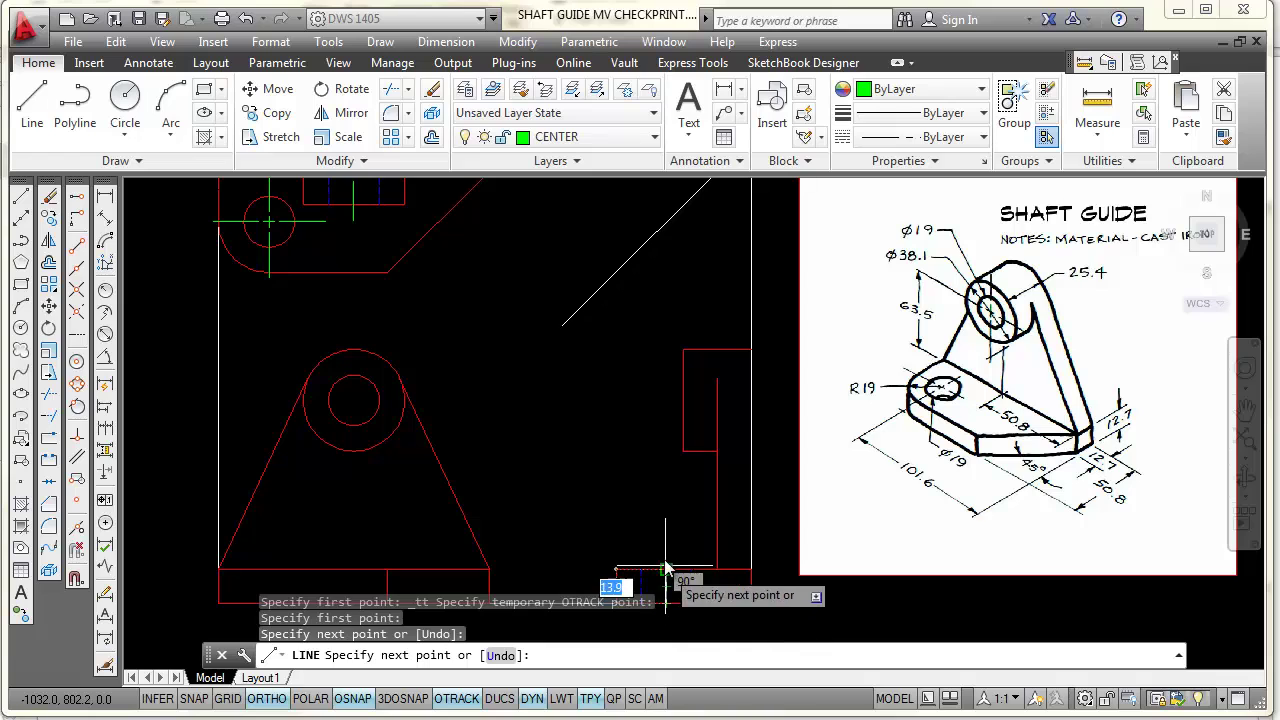
{"action": "key", "text": "Escape"}
Stretch the centerline's top and bottom ends 6 units past the rectangle
{"action": "scroll", "coordinate": [676, 530], "scroll_direction": "up", "scroll_amount": 3}
{"action": "middle_click_drag", "start_coordinate": [671, 514], "coordinate": [671, 234]}
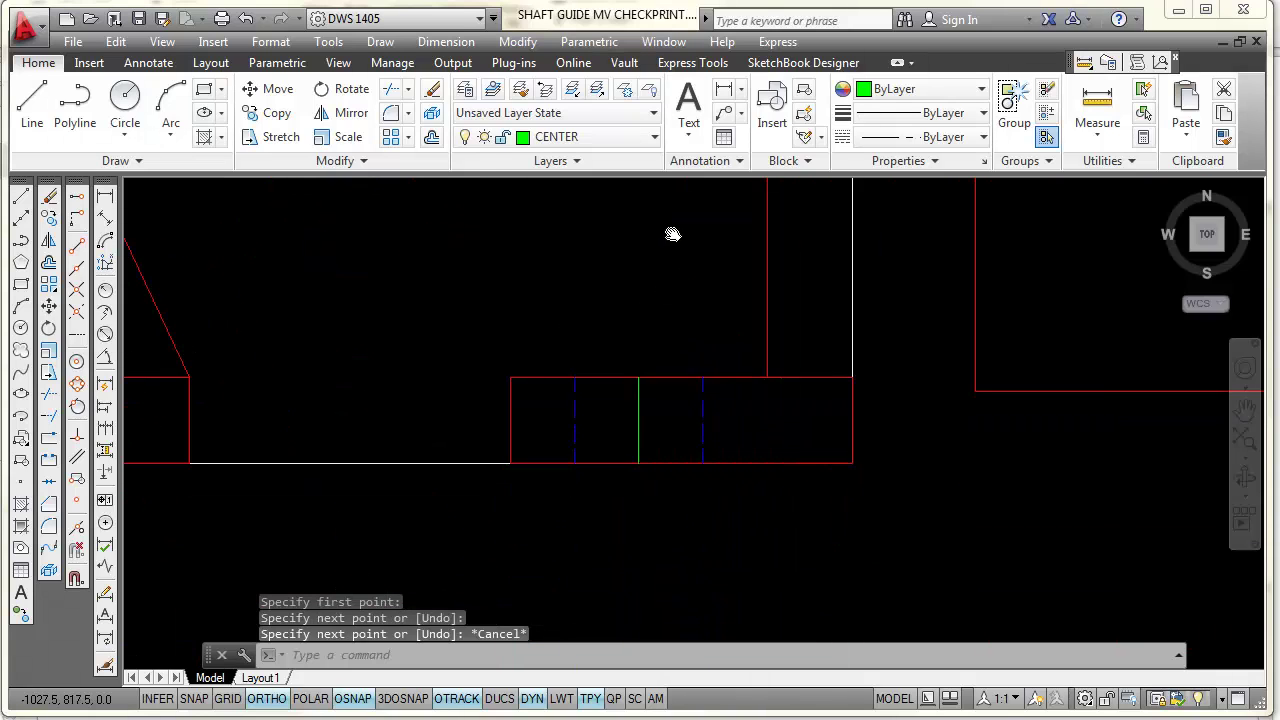
{"action": "left_click", "coordinate": [643, 400]}
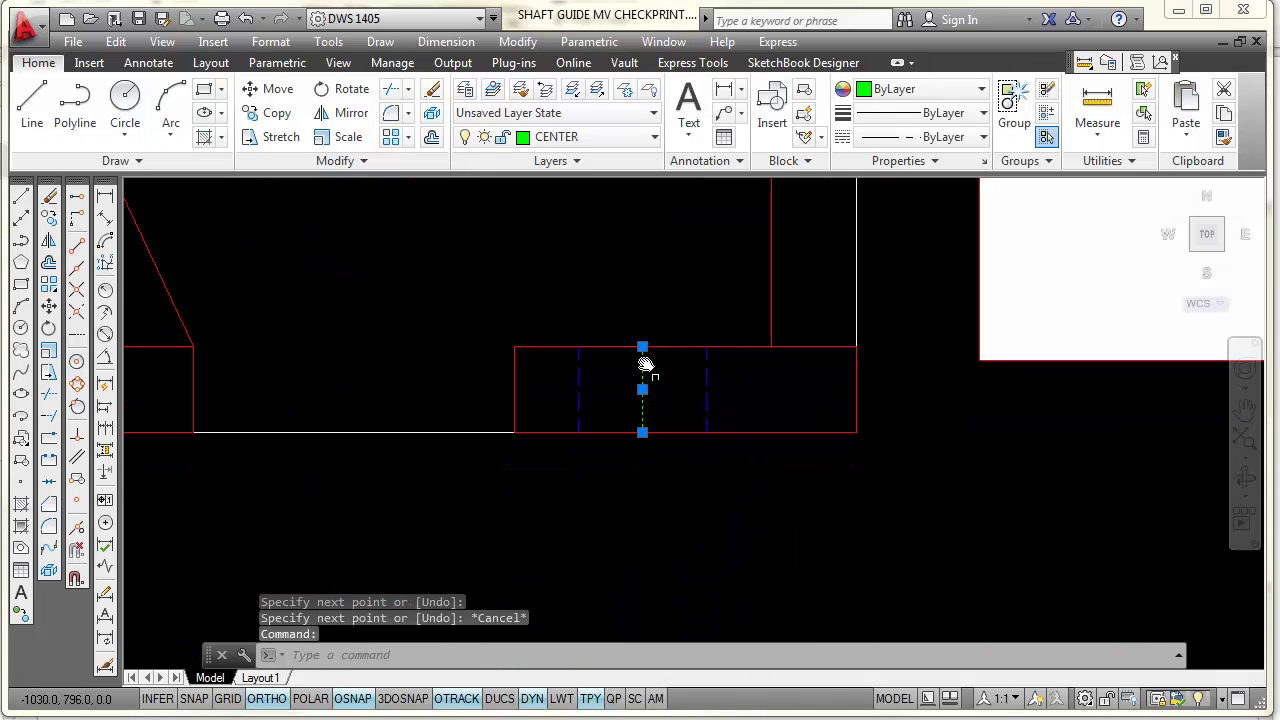
{"action": "left_click", "coordinate": [642, 346]}
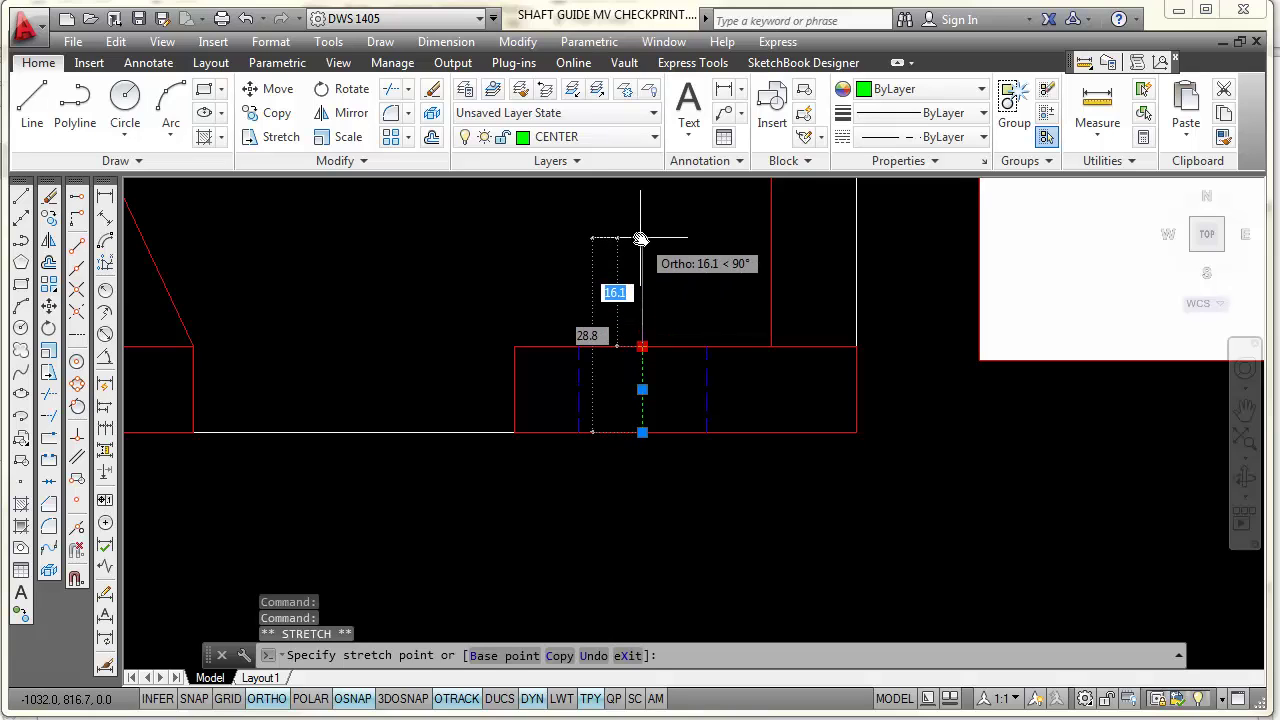
{"action": "type", "text": "6"}
{"action": "key", "text": "Return"}
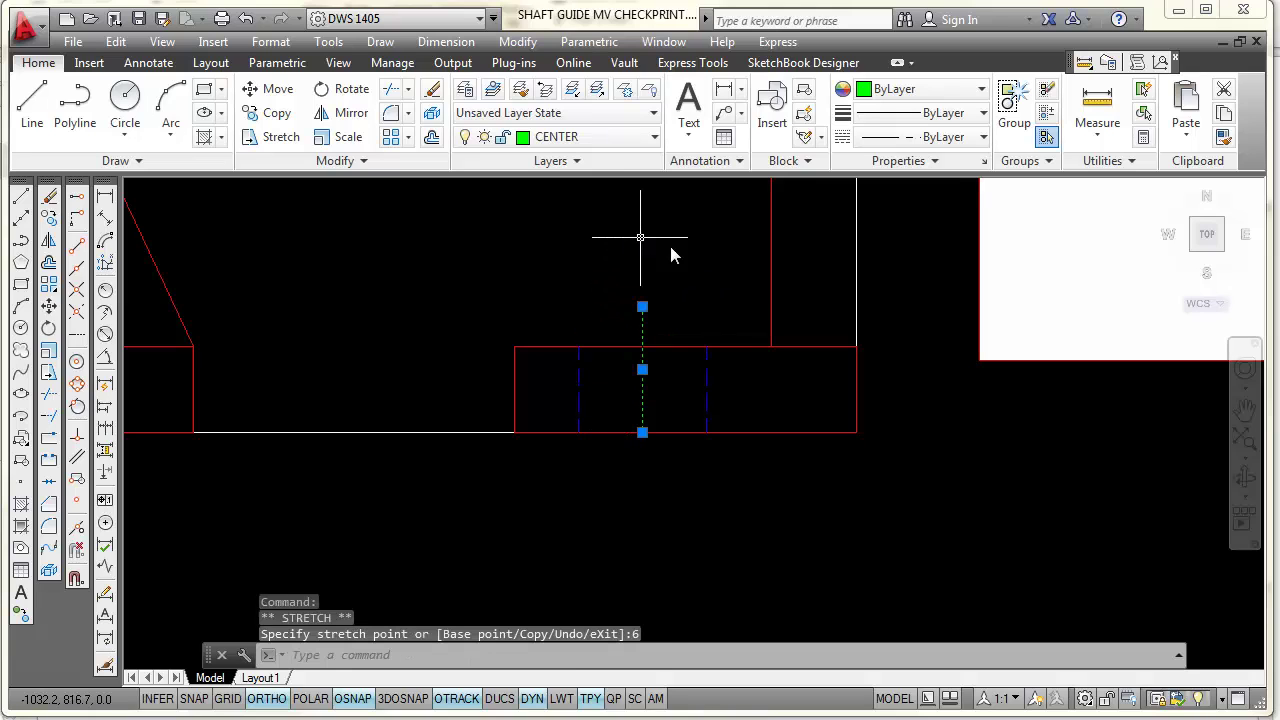
{"action": "left_click", "coordinate": [642, 432]}
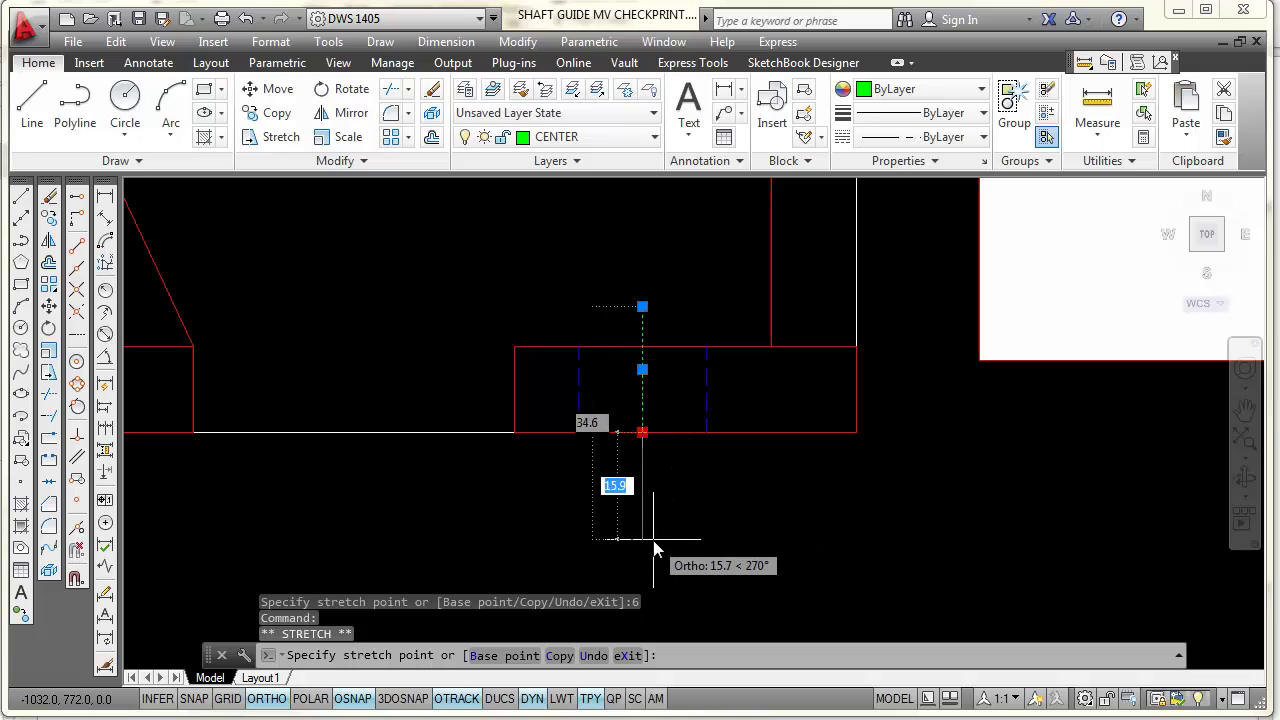
{"action": "type", "text": "6"}
{"action": "key", "text": "Return"}
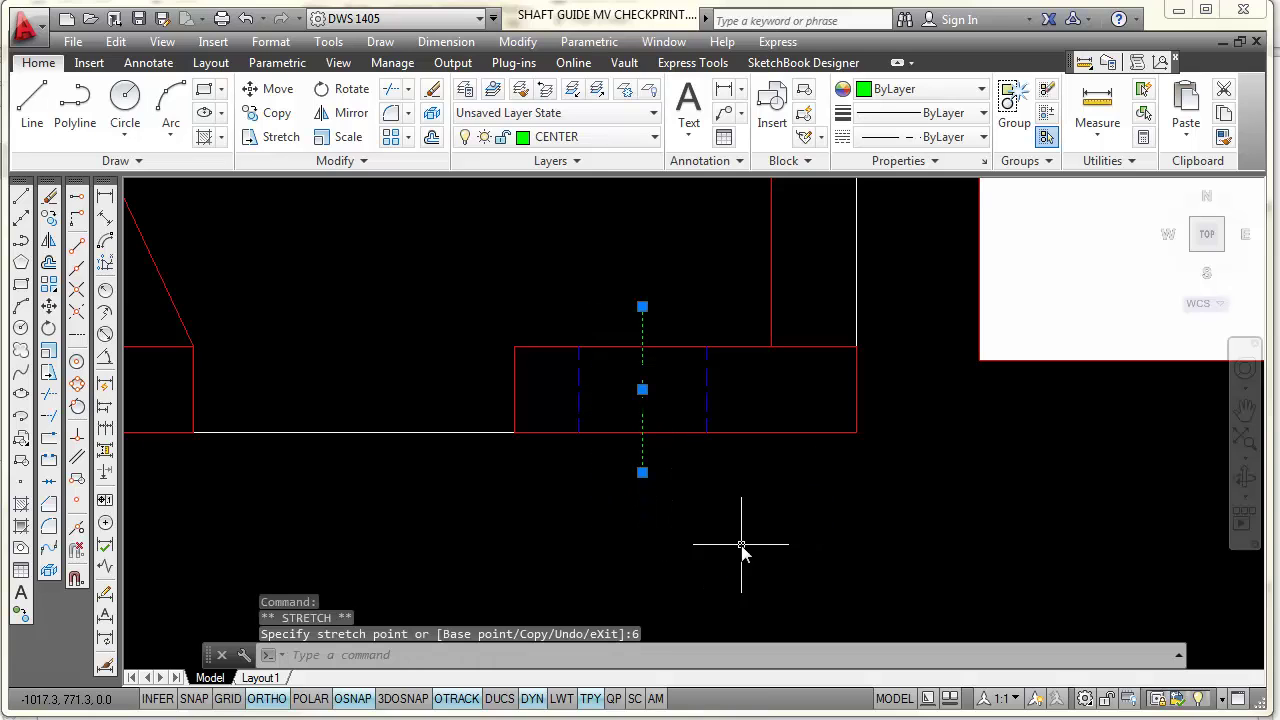
{"action": "key", "text": "Escape"}
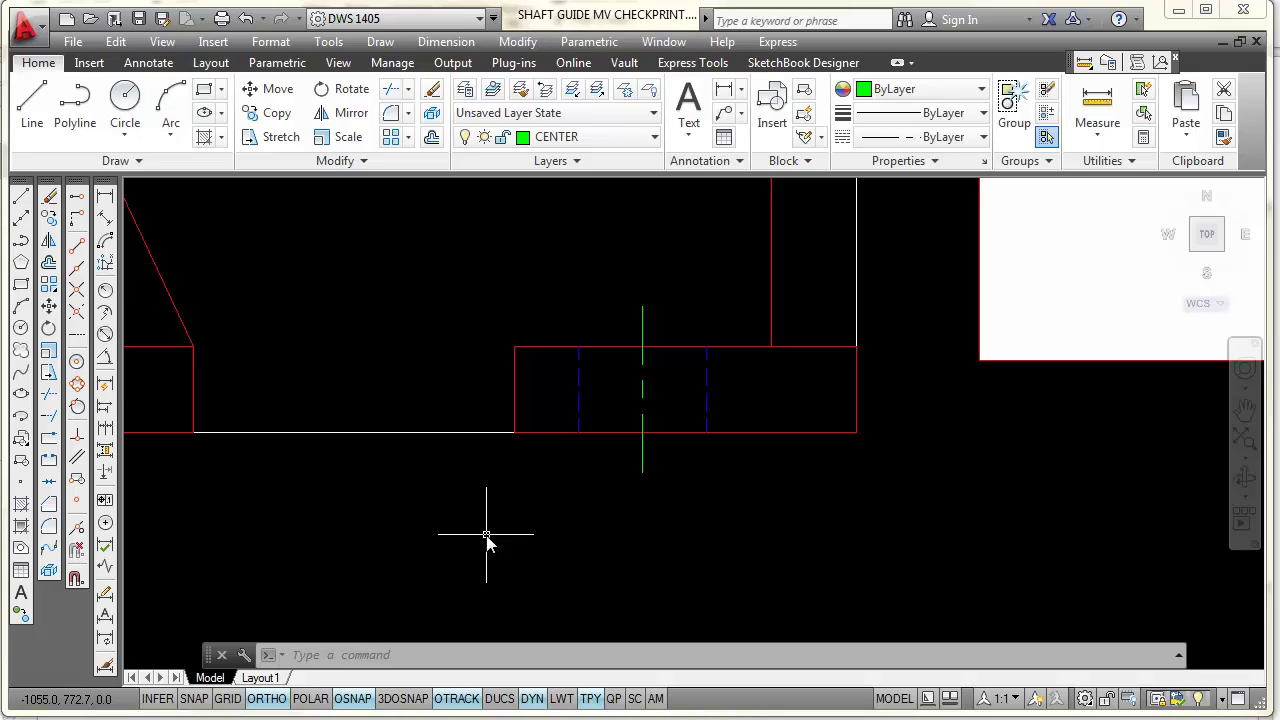
Start LTSCALE (current factor 10.0000) and zoom out to show the whole drawing
{"action": "type", "text": "LTS"}
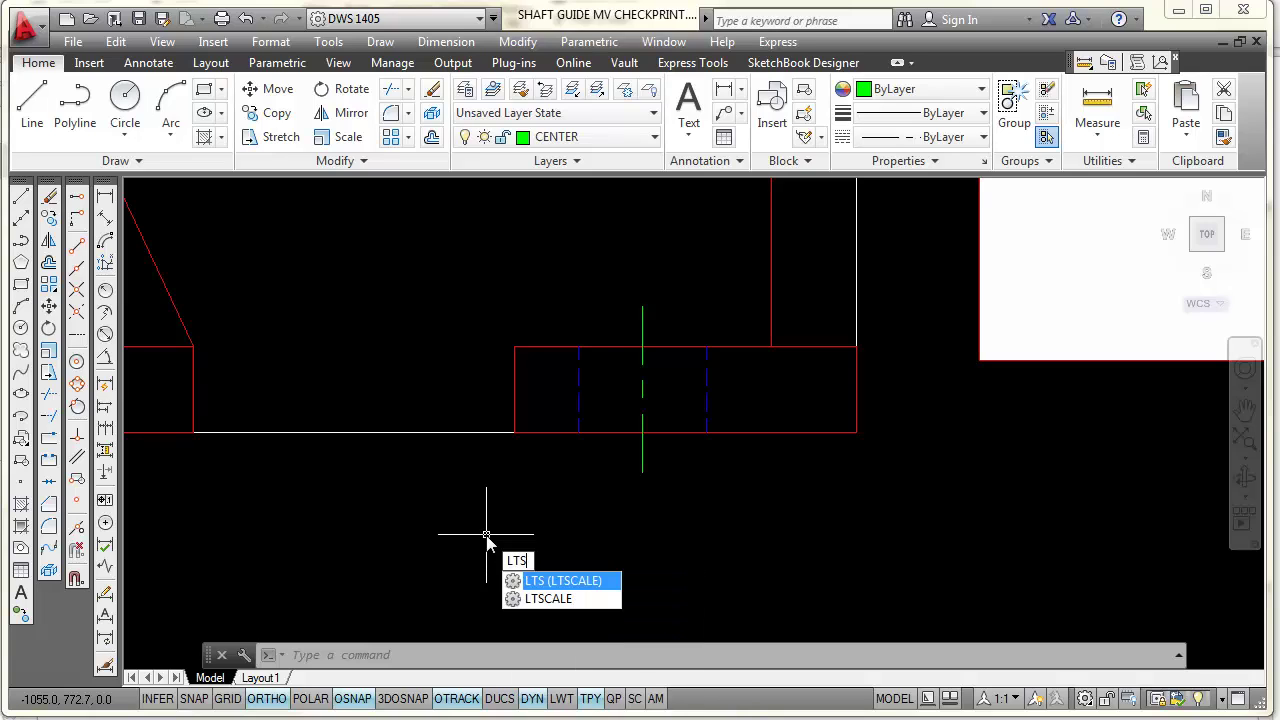
{"action": "key", "text": "Return"}
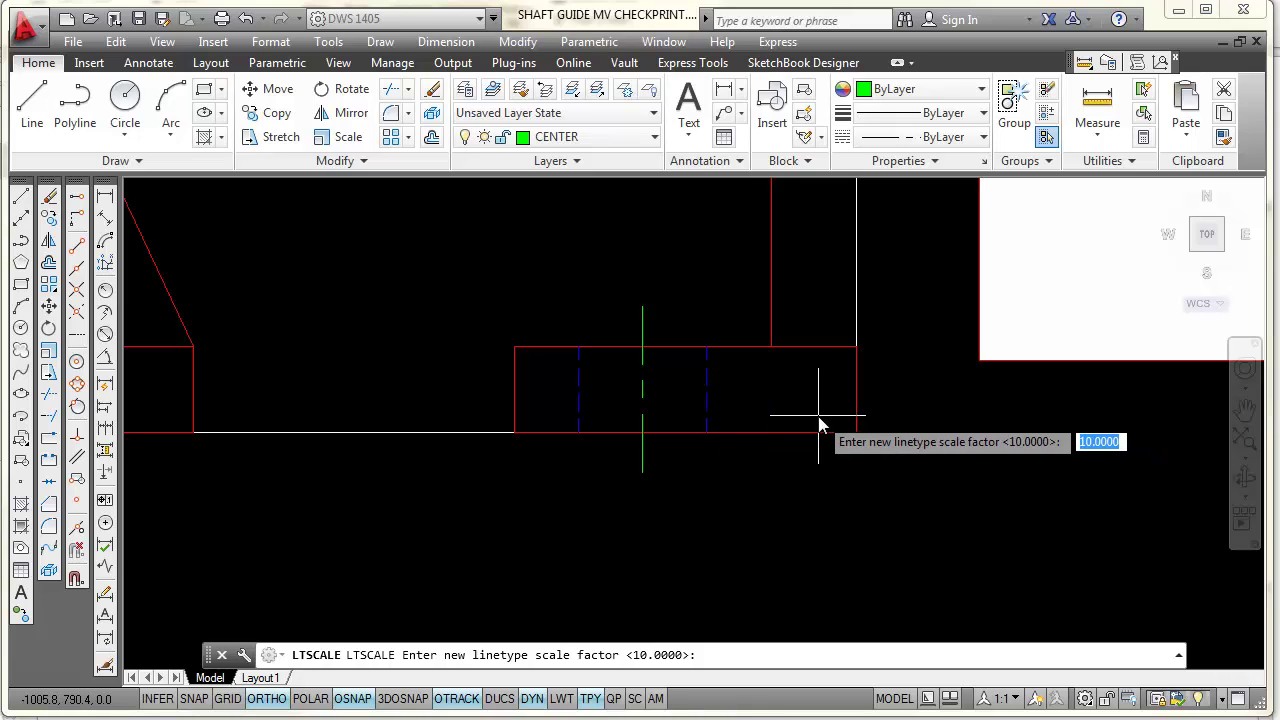
{"action": "scroll", "coordinate": [818, 360], "scroll_direction": "down", "scroll_amount": 1}
{"action": "scroll", "coordinate": [863, 423], "scroll_direction": "down", "scroll_amount": 2}
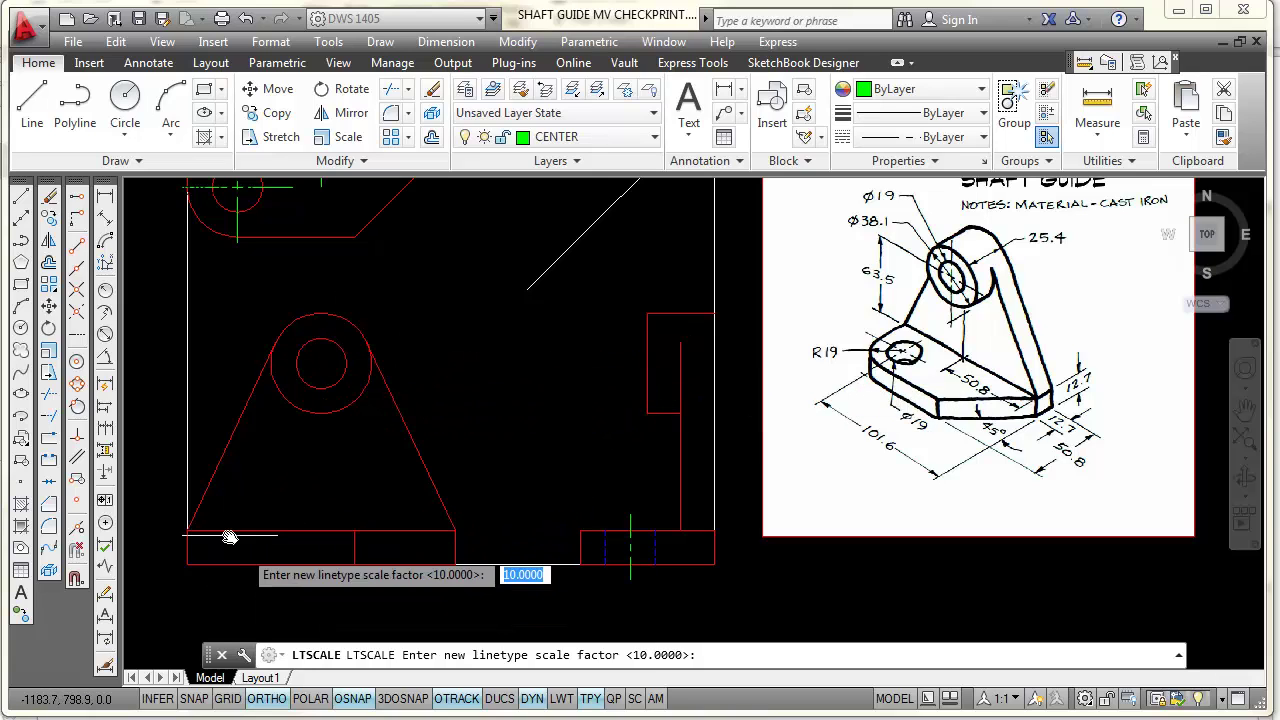
Draw a horizontal line across the right-side view level with the hole's bottom
{"action": "left_click", "coordinate": [21, 197]}
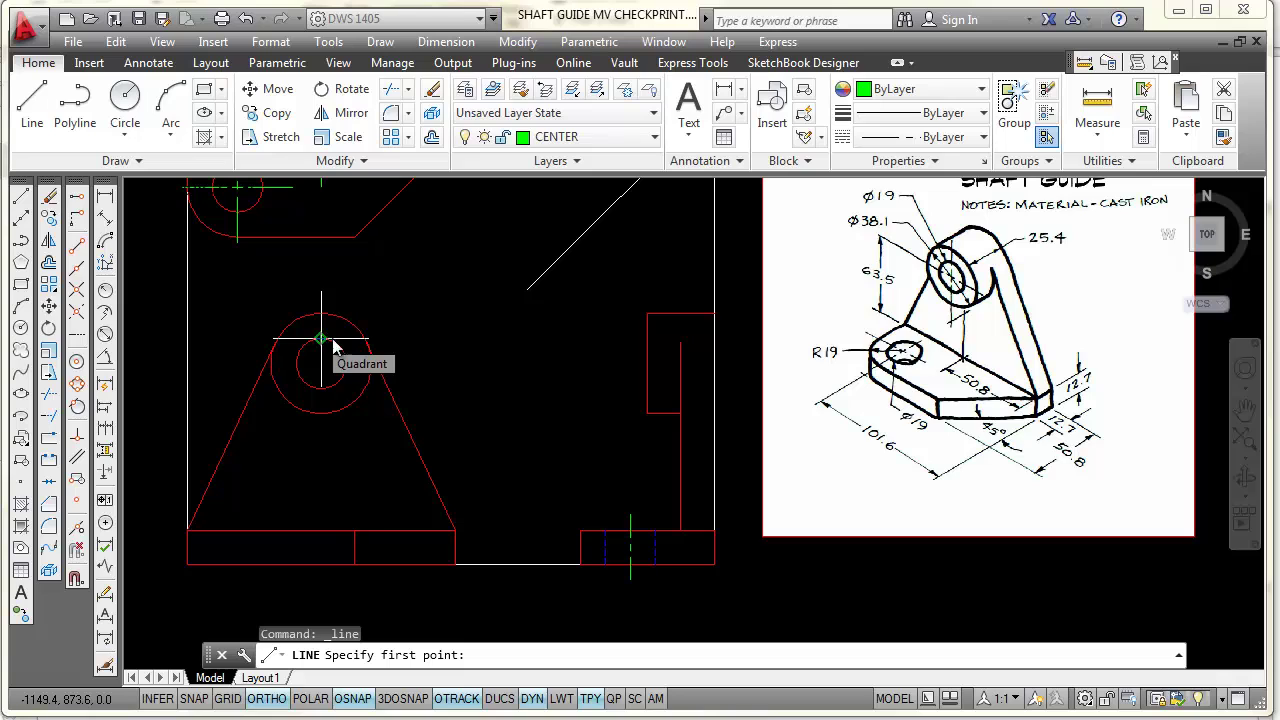
{"action": "left_click", "coordinate": [647, 341]}
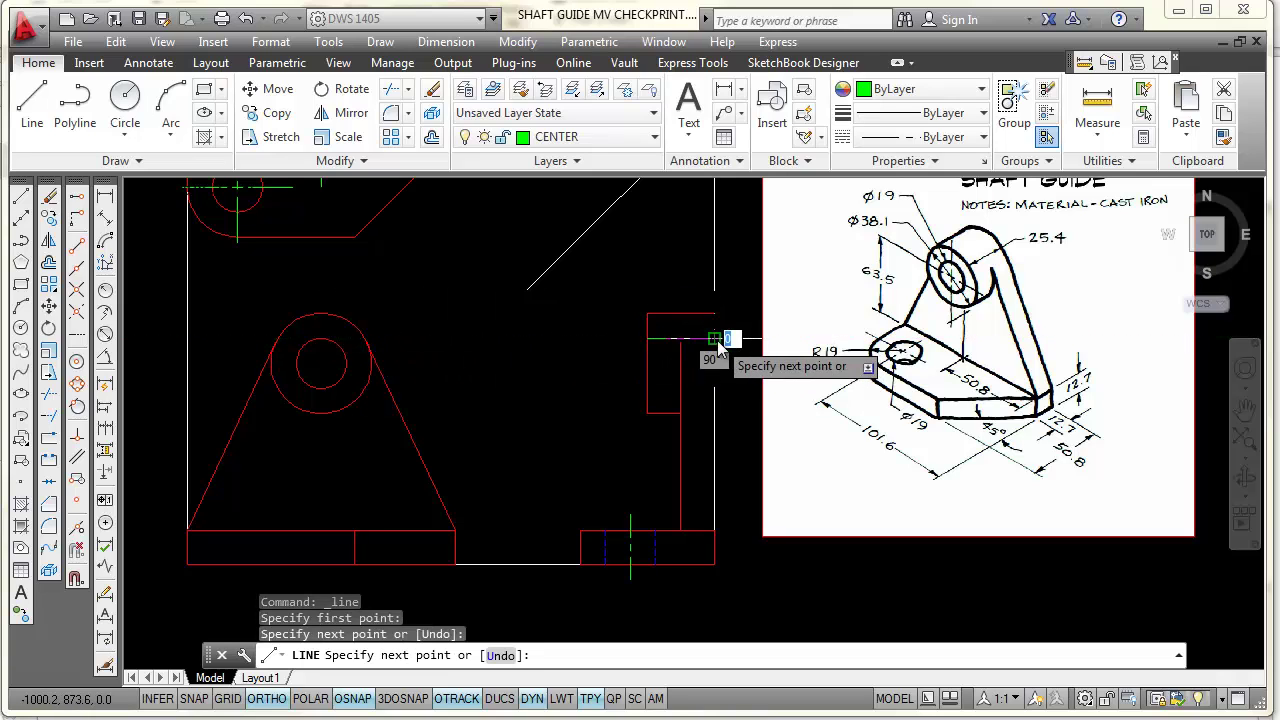
{"action": "key", "text": "Escape"}
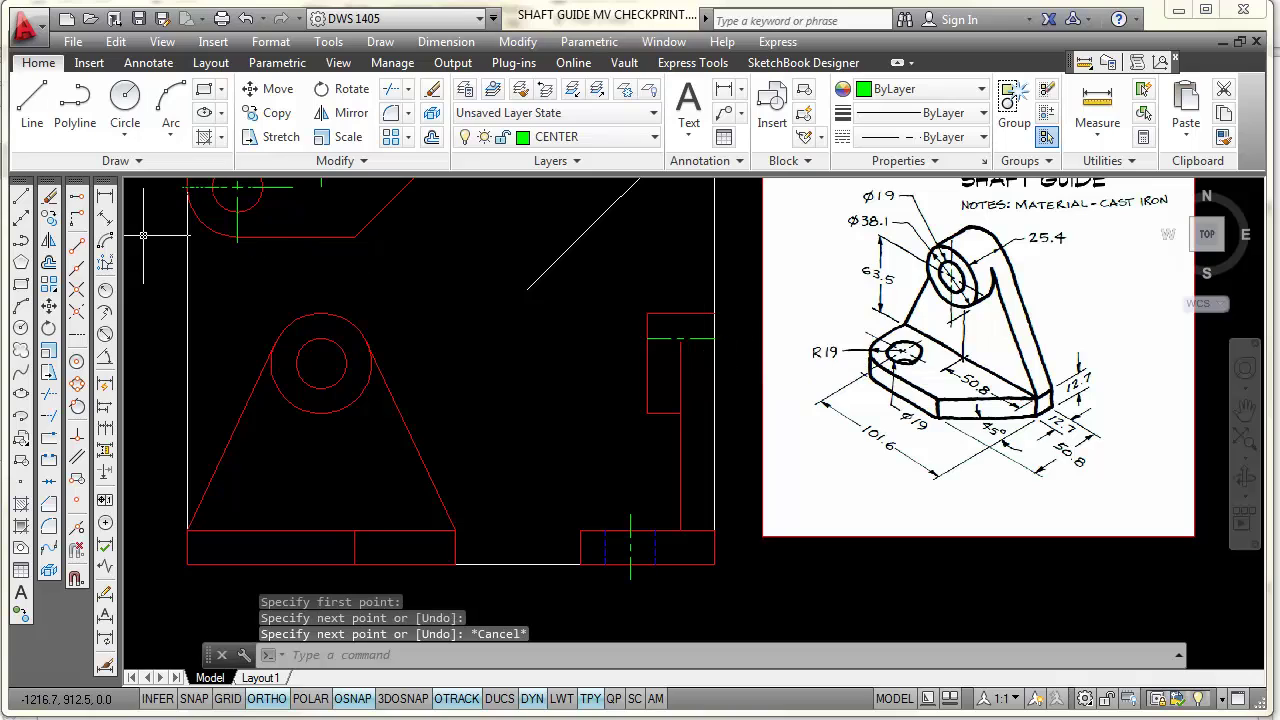
{"action": "left_click", "coordinate": [19, 200]}
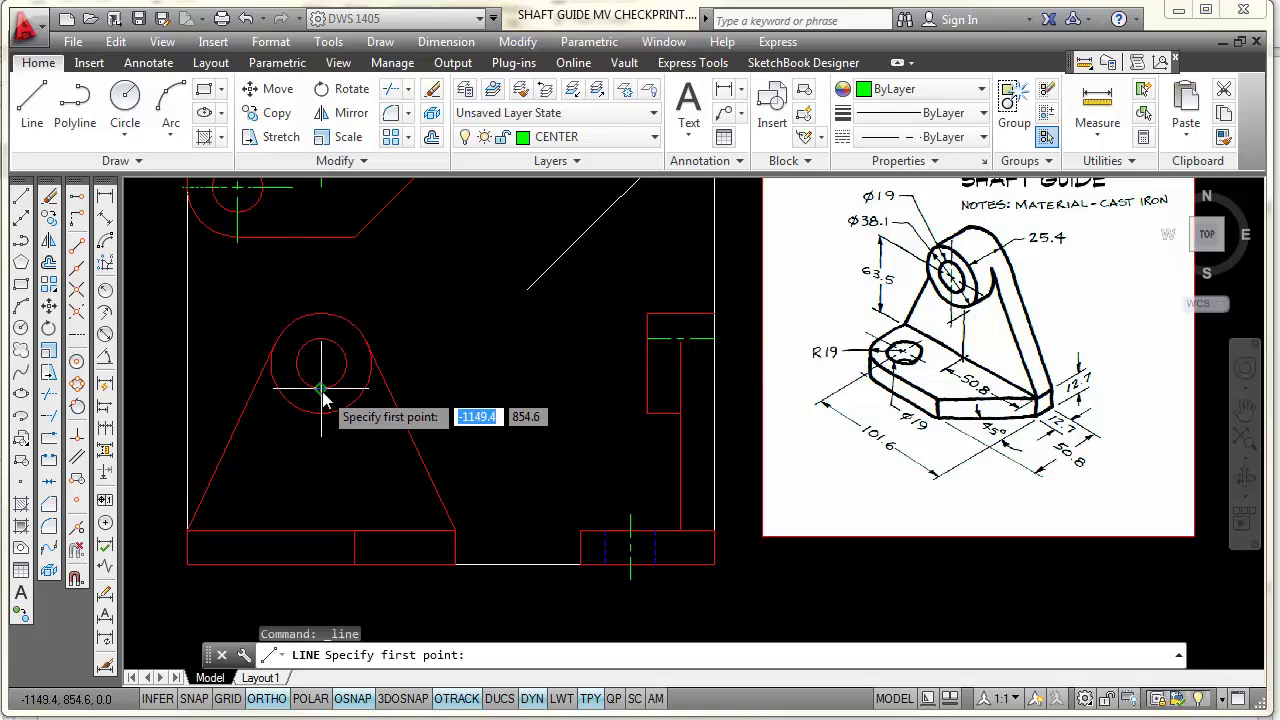
{"action": "left_click", "coordinate": [648, 388]}
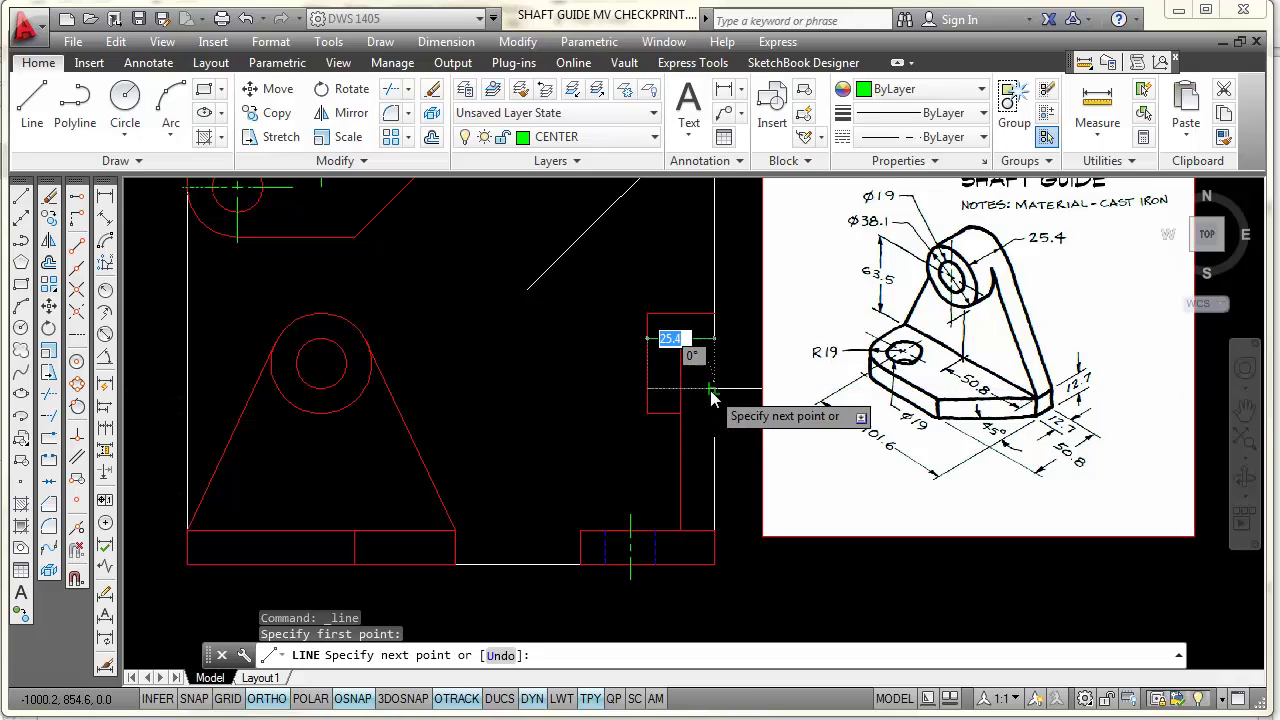
{"action": "left_click", "coordinate": [712, 397]}
{"action": "key", "text": "Escape"}
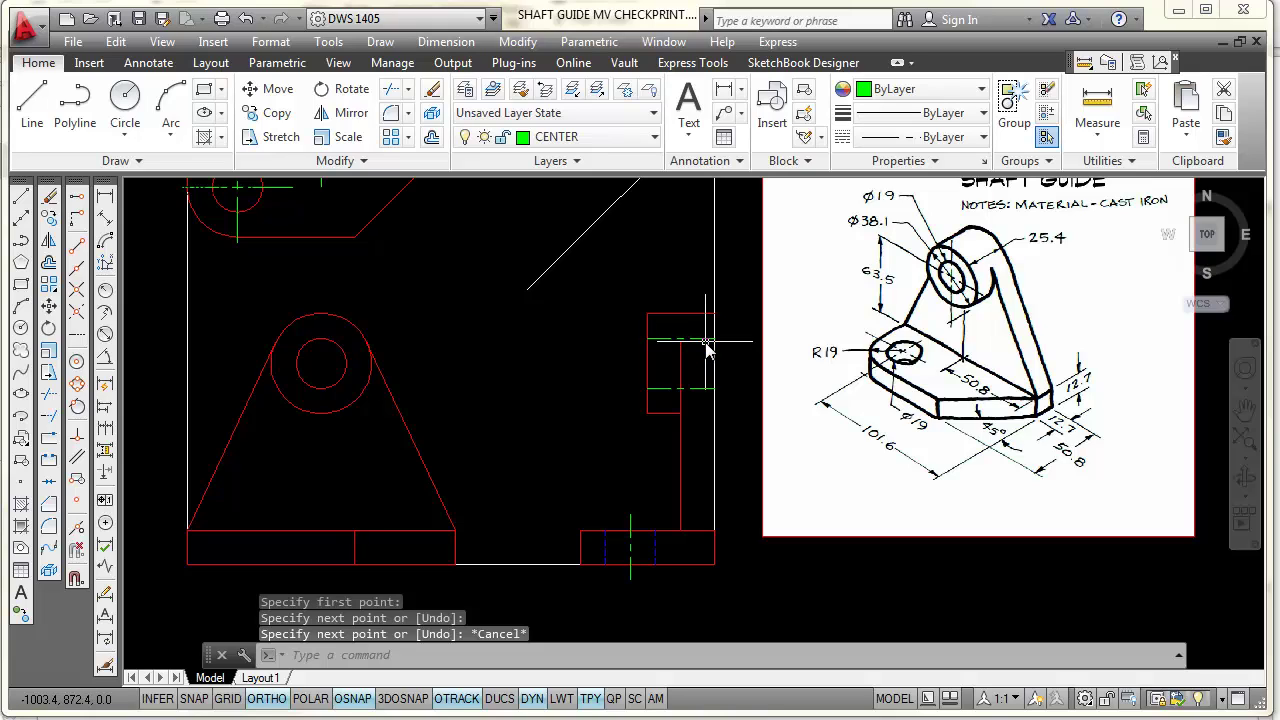
Move the upper and lower horizontal lines in the right-side view onto the DASHED layer
{"action": "left_click", "coordinate": [706, 341]}
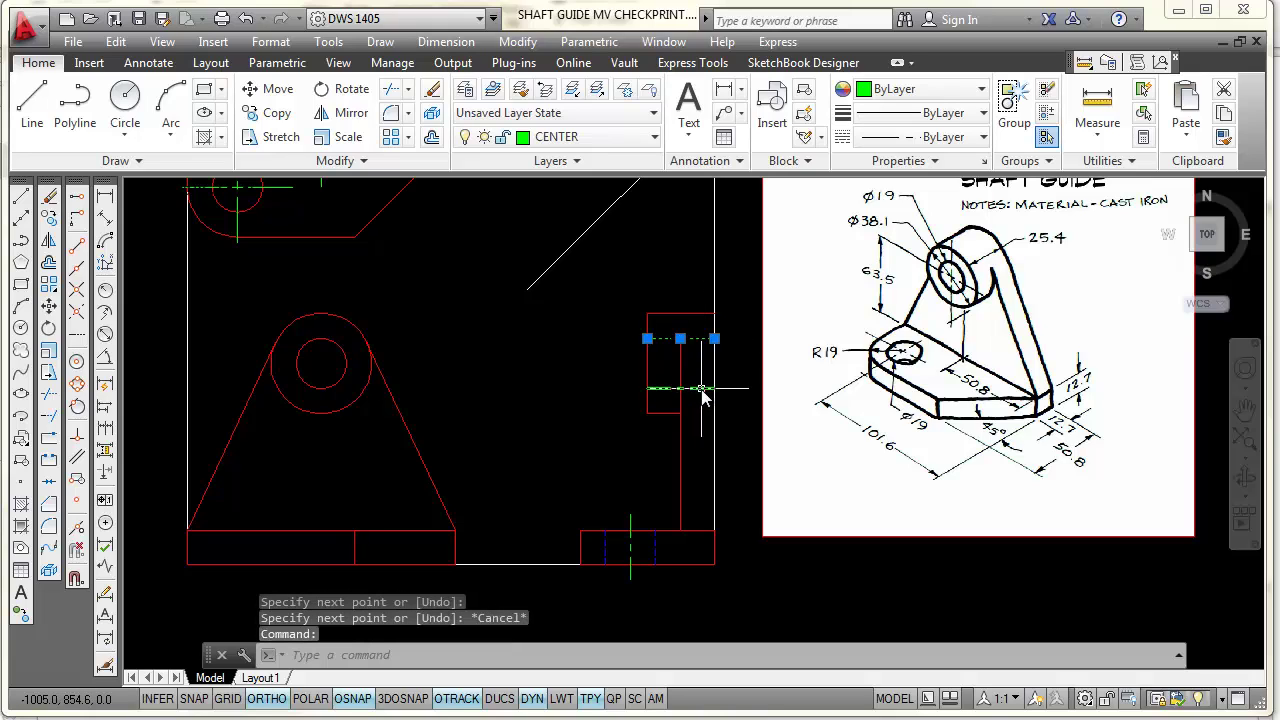
{"action": "left_click", "coordinate": [702, 389]}
{"action": "left_click", "coordinate": [652, 139]}
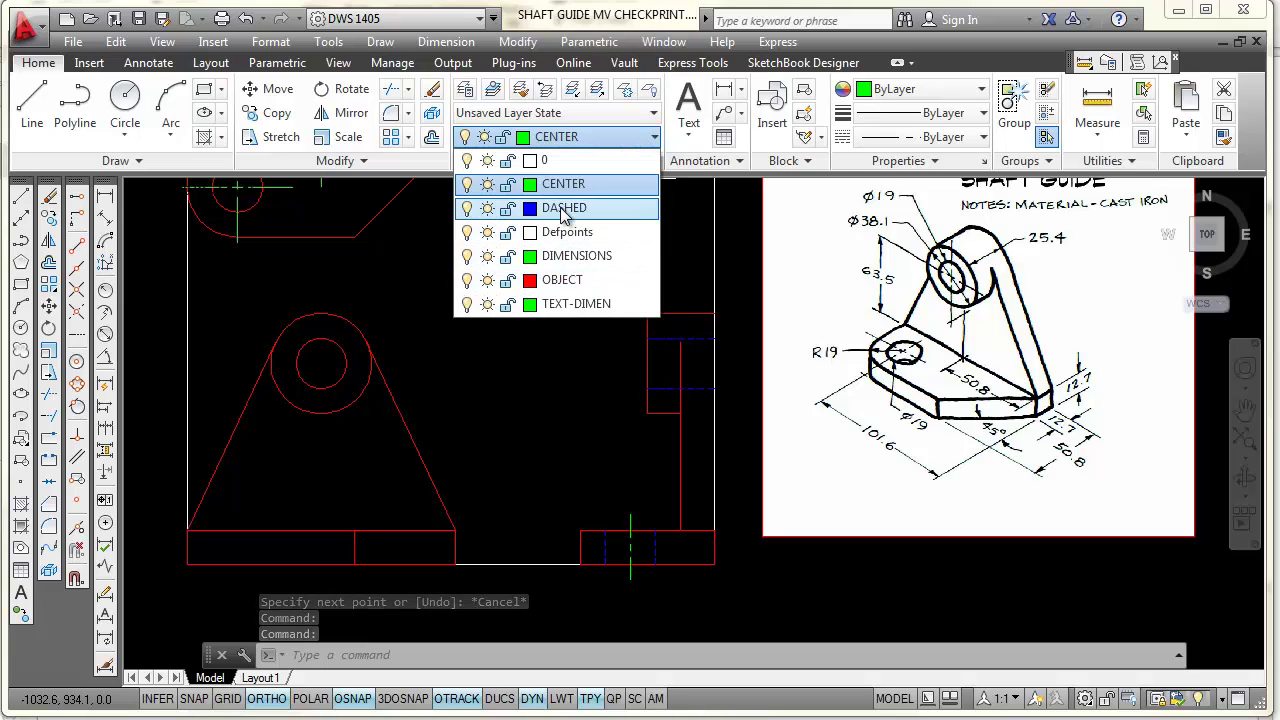
{"action": "left_click", "coordinate": [565, 210]}
{"action": "key", "text": "Escape"}
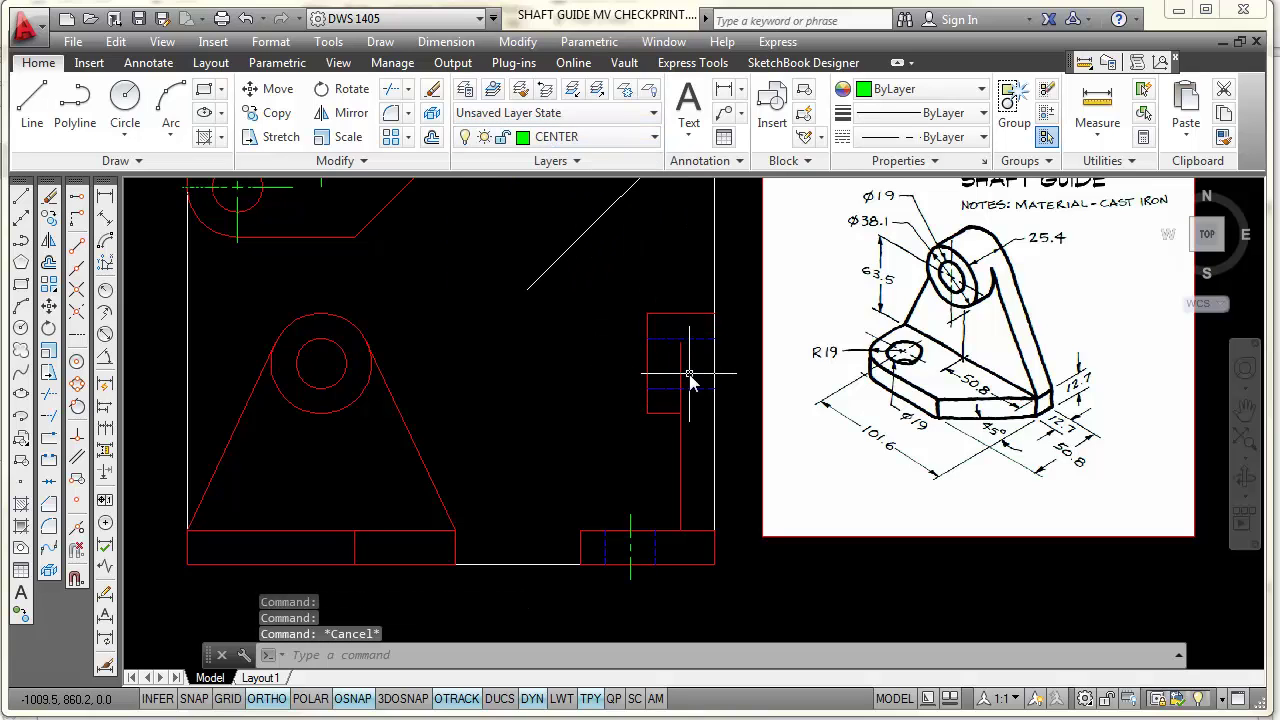
Draw a horizontal line across the right-side view at the hole's height
{"action": "left_click", "coordinate": [22, 198]}
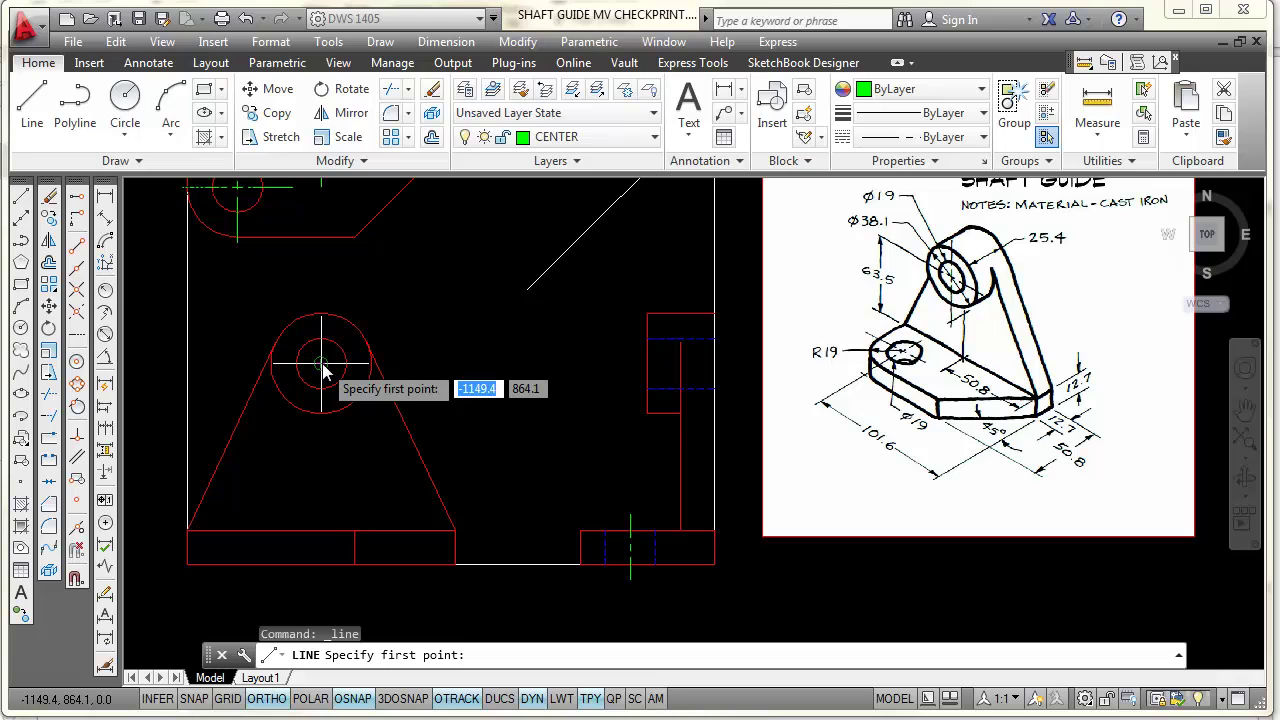
{"action": "left_click", "coordinate": [648, 364]}
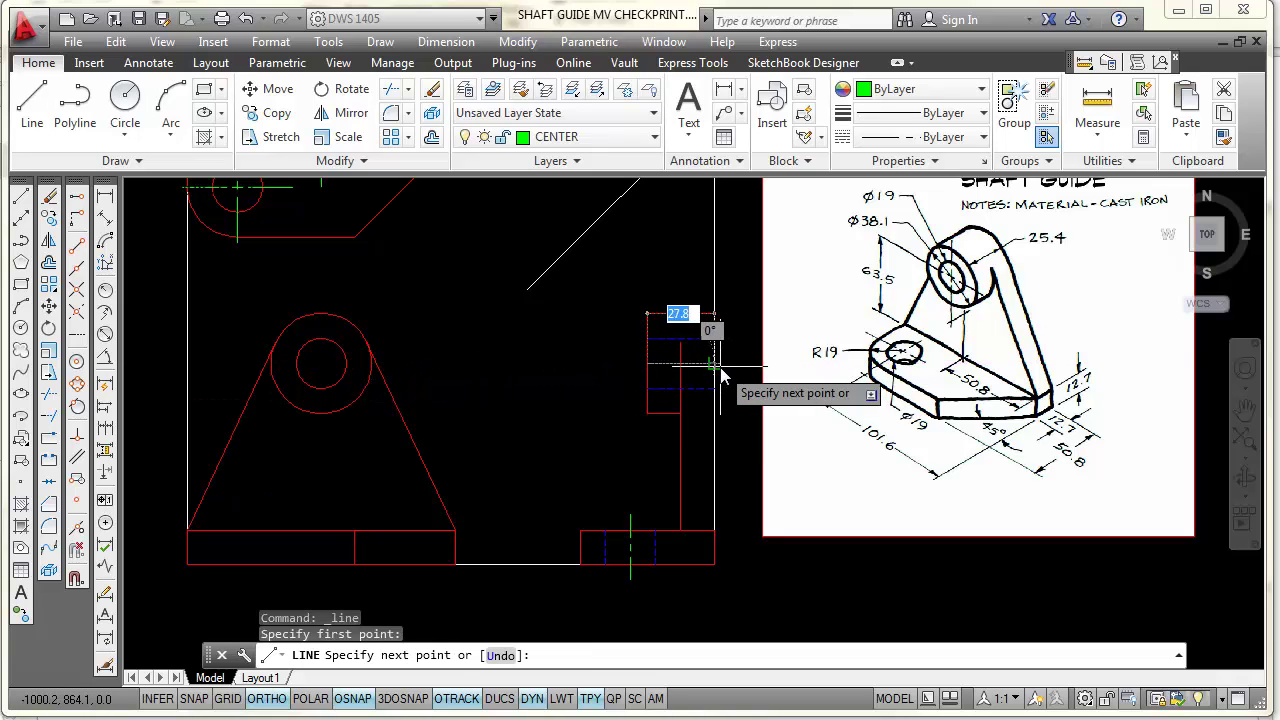
{"action": "left_click", "coordinate": [714, 364]}
{"action": "key", "text": "Escape"}
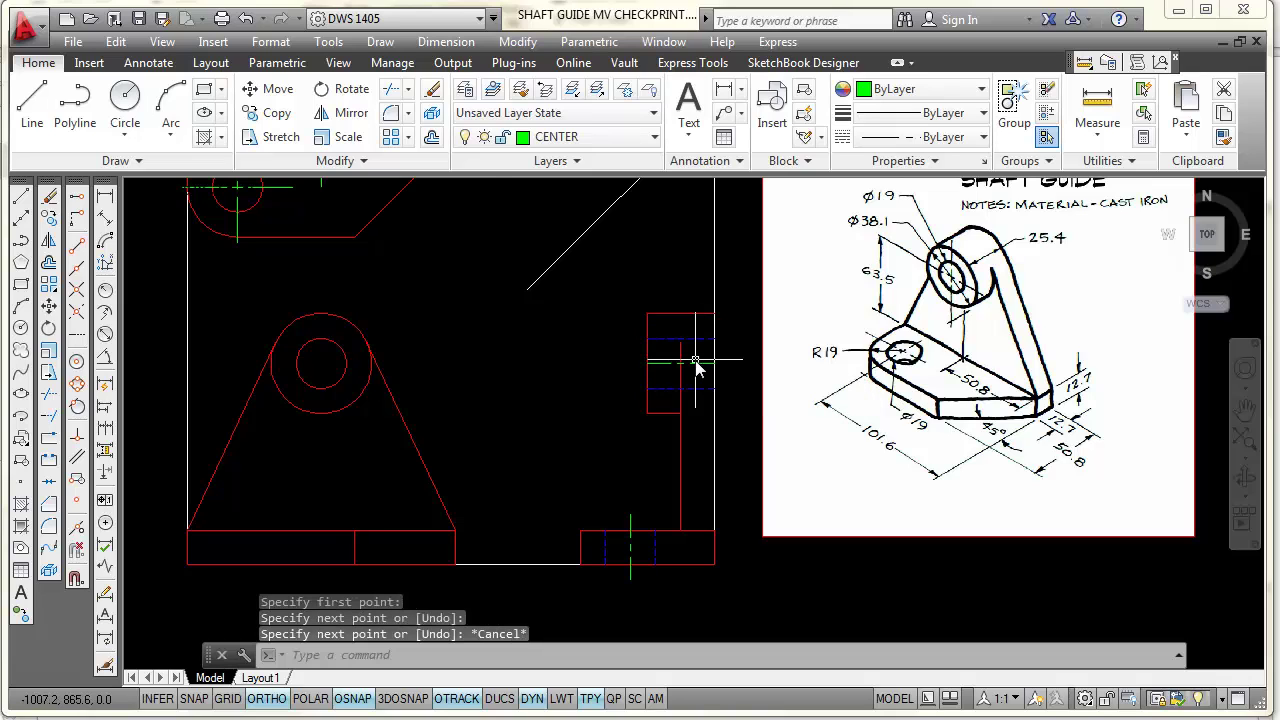
{"action": "scroll", "coordinate": [696, 360], "scroll_direction": "up", "scroll_amount": 4}
{"action": "left_click", "coordinate": [551, 374]}
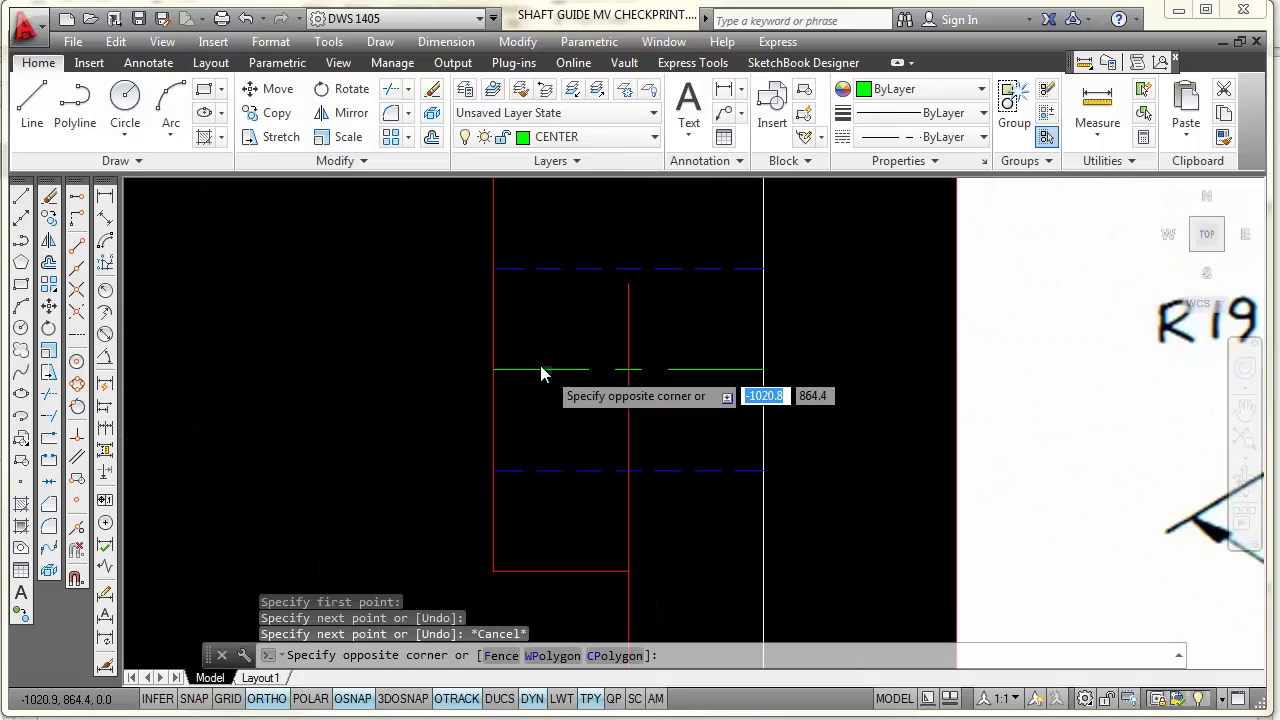
{"action": "left_click", "coordinate": [541, 368]}
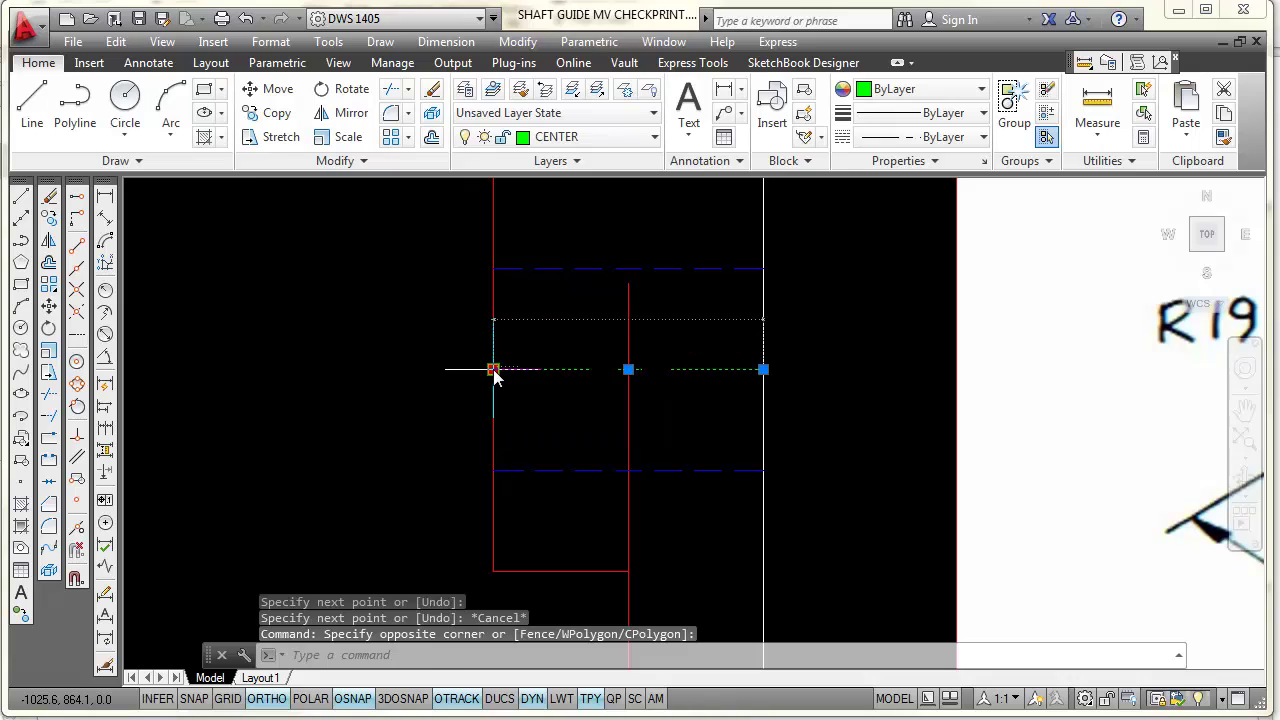
Stretch both ends of the centerline 6 units past the outline
{"action": "left_click", "coordinate": [494, 370]}
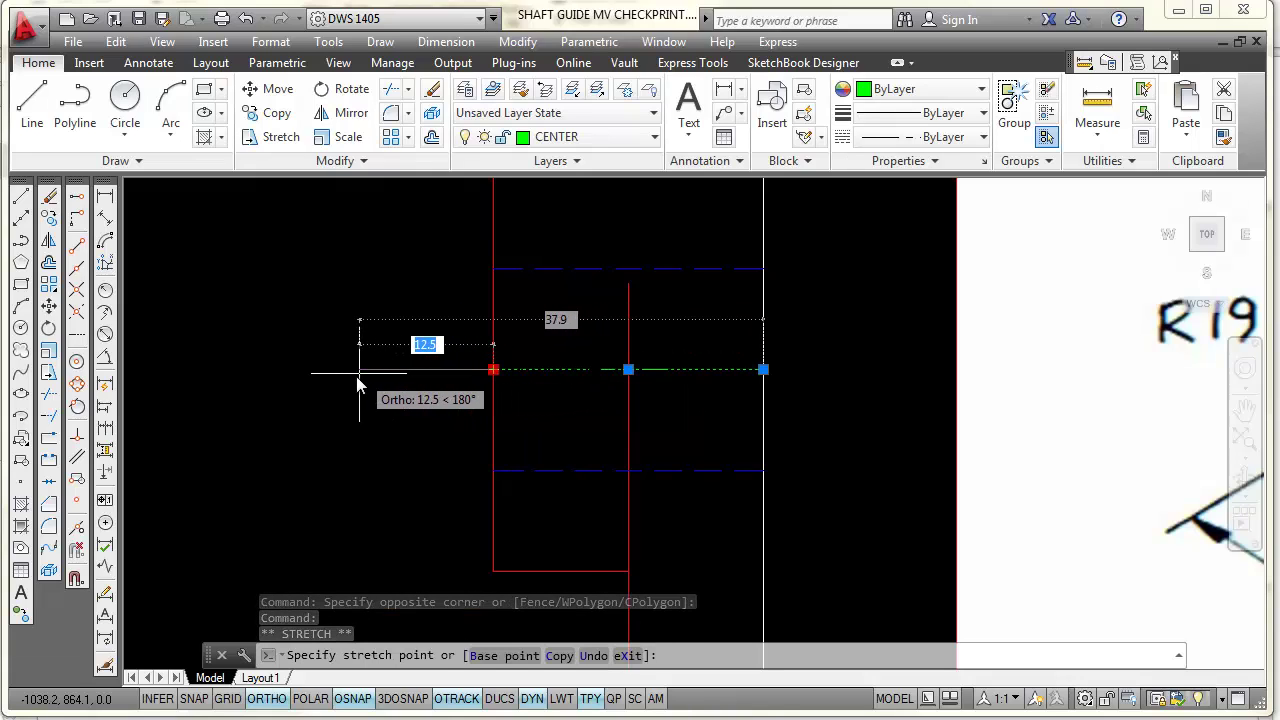
{"action": "type", "text": "6"}
{"action": "key", "text": "Return"}
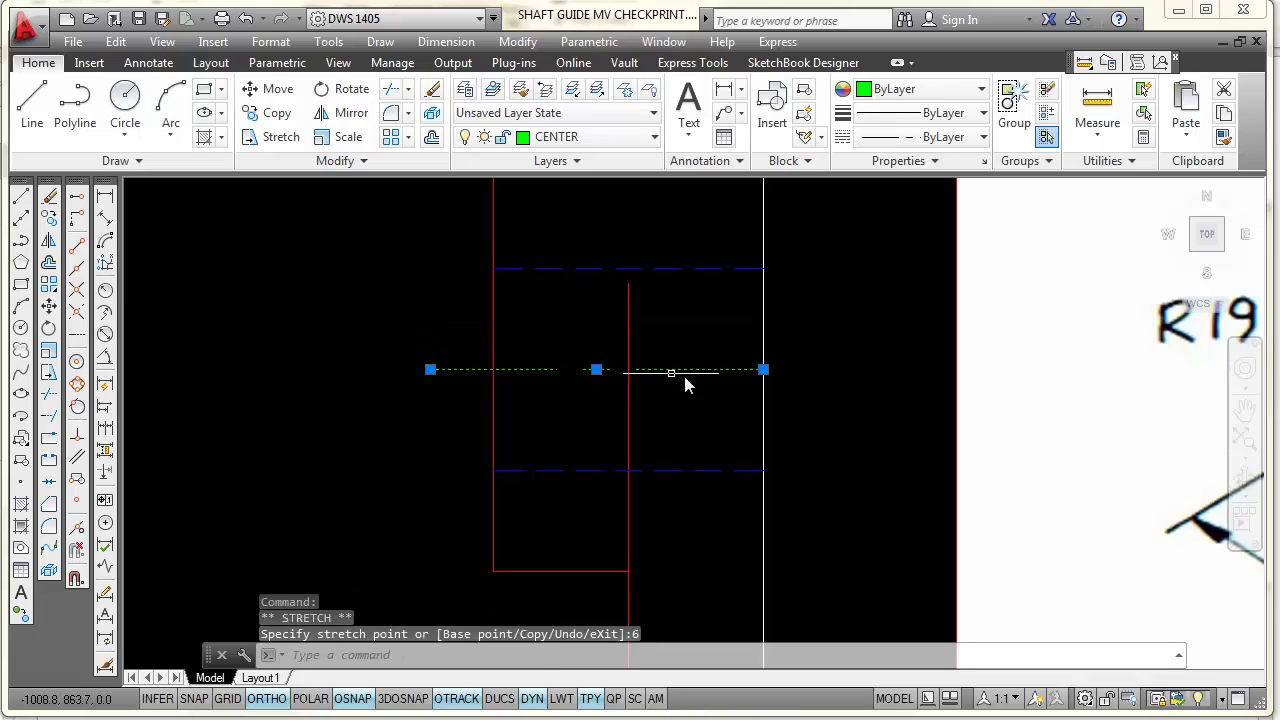
{"action": "left_click", "coordinate": [777, 371]}
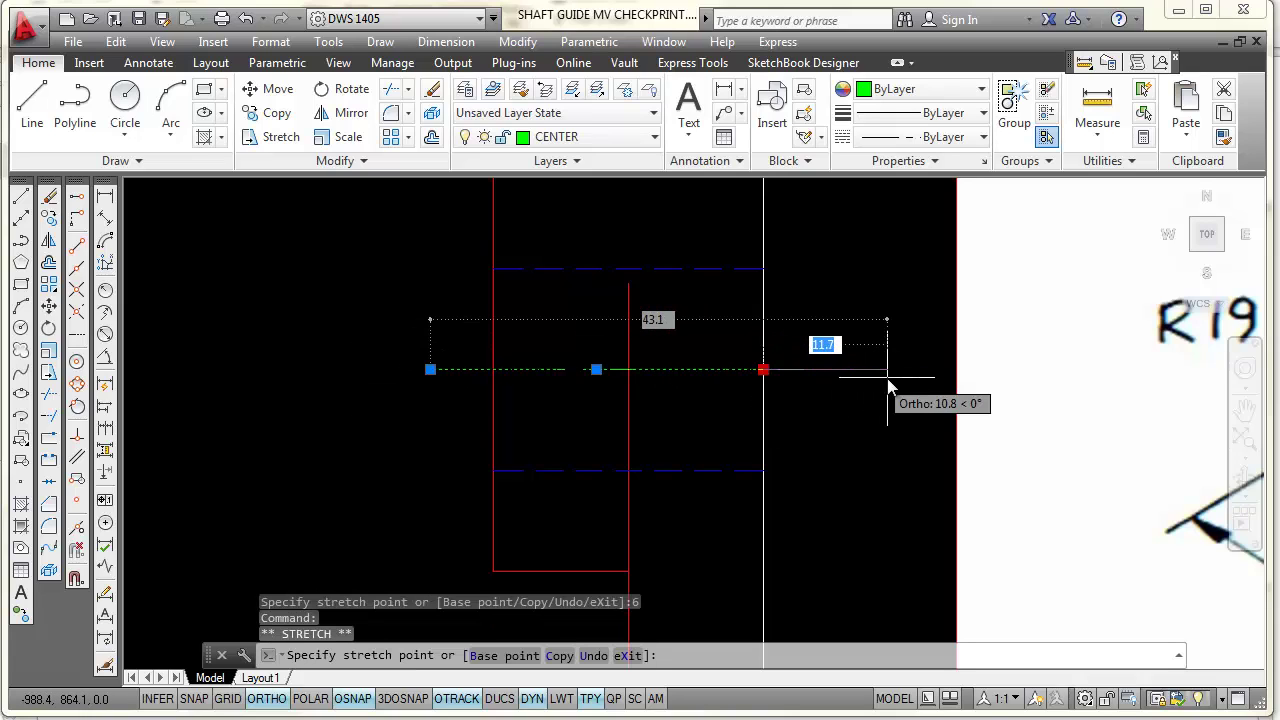
{"action": "type", "text": "6"}
{"action": "key", "text": "Return"}
{"action": "key", "text": "Escape"}
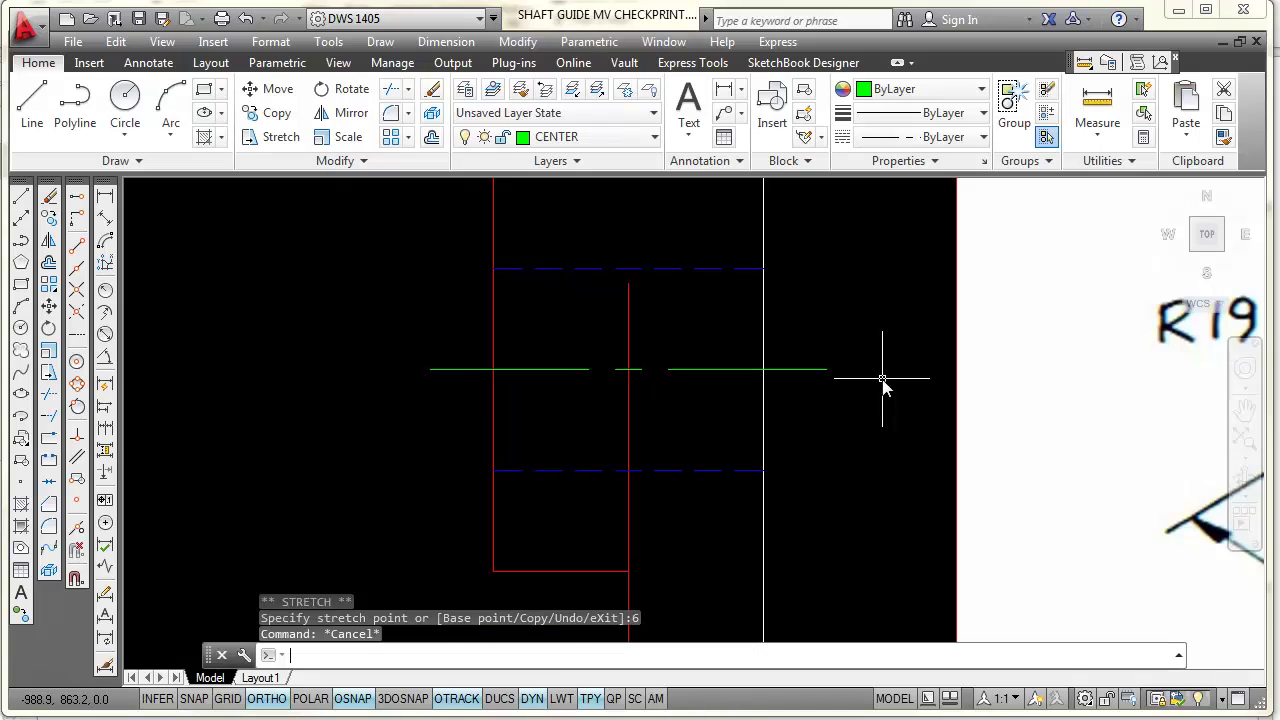
{"action": "scroll", "coordinate": [880, 400], "scroll_direction": "down", "scroll_amount": 4}
{"action": "mouse_move", "coordinate": [585, 522]}
{"action": "middle_mouse_down"}
{"action": "mouse_move", "coordinate": [791, 414]}
{"action": "mouse_move", "coordinate": [809, 391]}
{"action": "middle_mouse_up"}
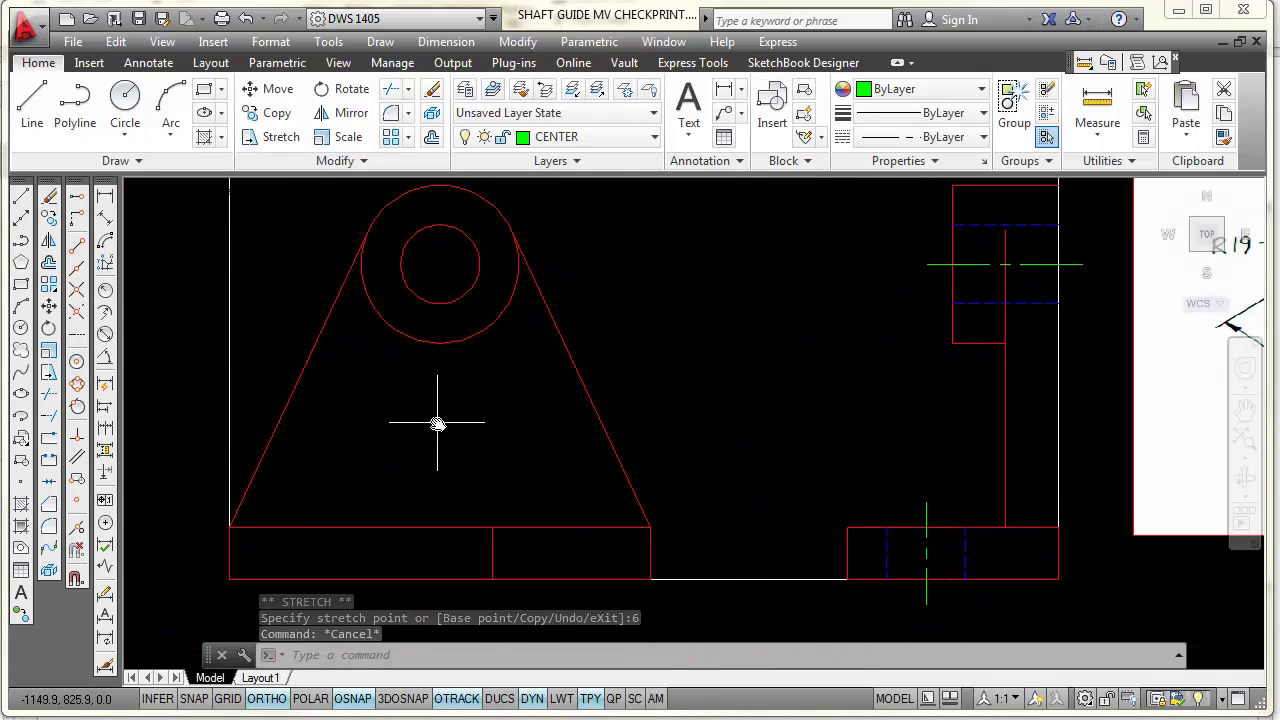
{"action": "scroll", "coordinate": [434, 377], "scroll_direction": "down", "scroll_amount": 2}
{"action": "mouse_move", "coordinate": [434, 377]}
{"action": "middle_mouse_down"}
{"action": "mouse_move", "coordinate": [563, 423]}
{"action": "mouse_move", "coordinate": [537, 326]}
{"action": "middle_mouse_up"}
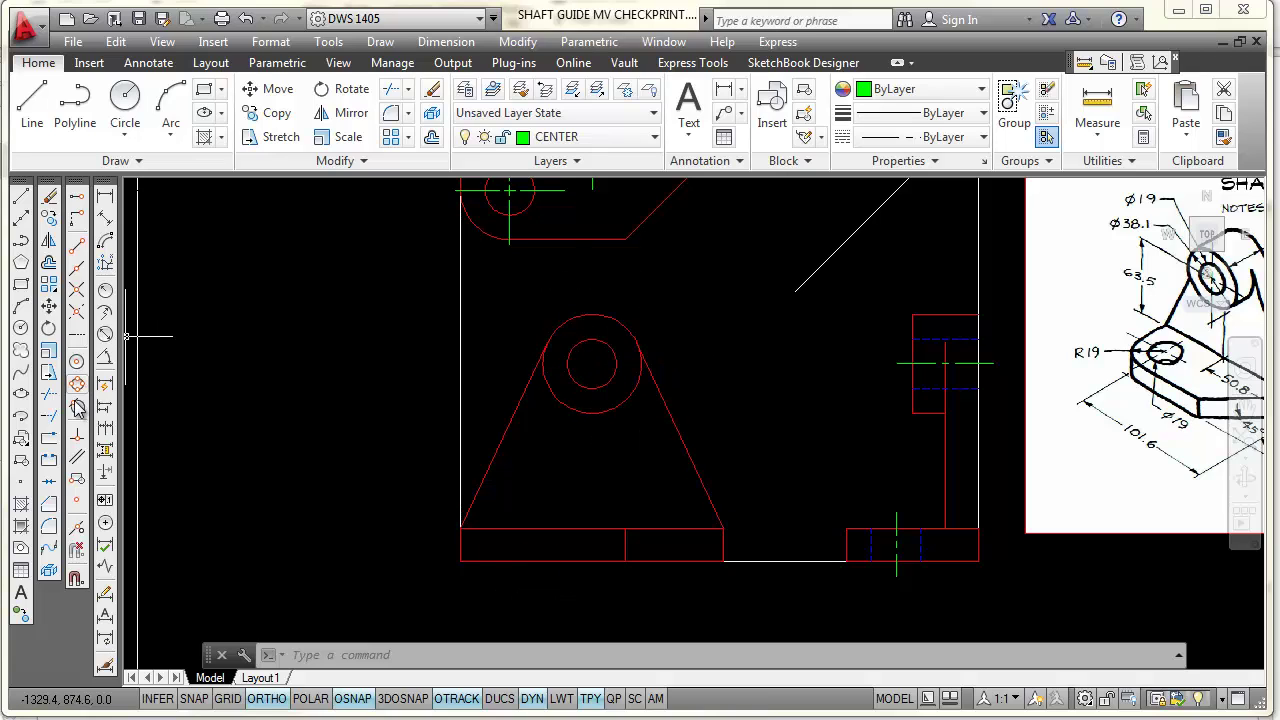
Place a center mark on the front view's large boss circle, with centerlines crossing its center
{"action": "left_click", "coordinate": [105, 523]}
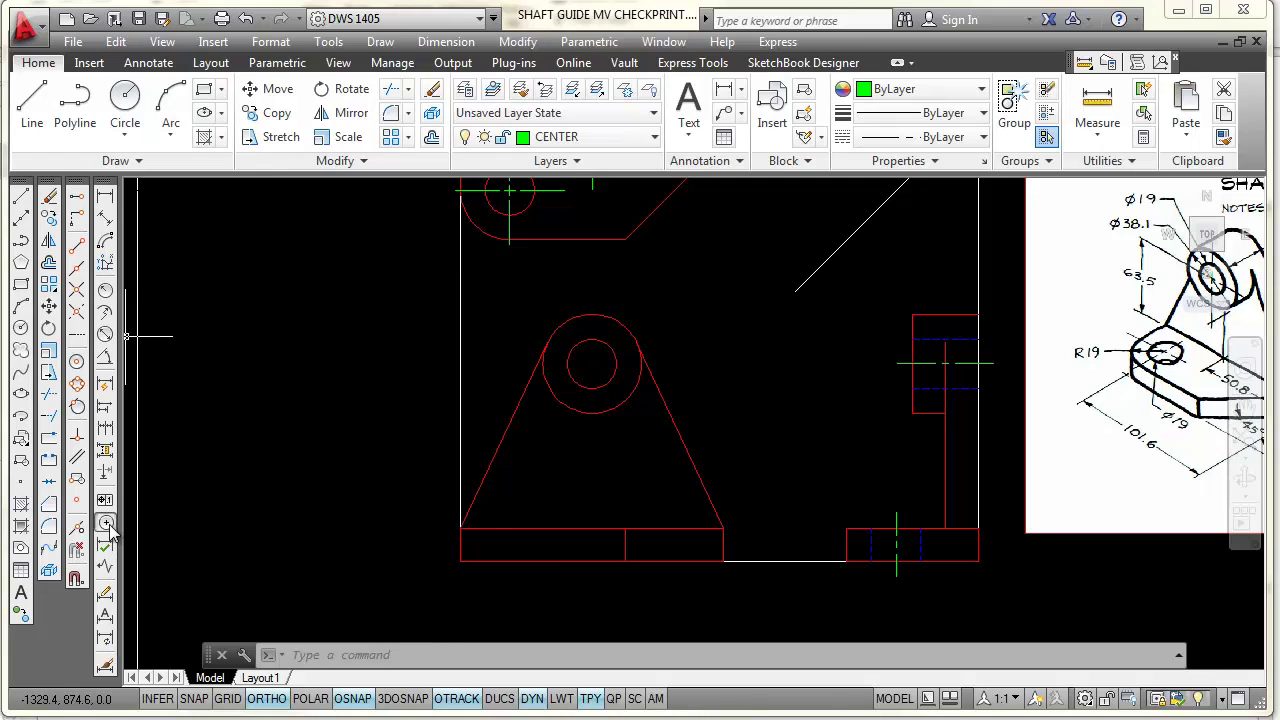
{"action": "left_click", "coordinate": [623, 404]}
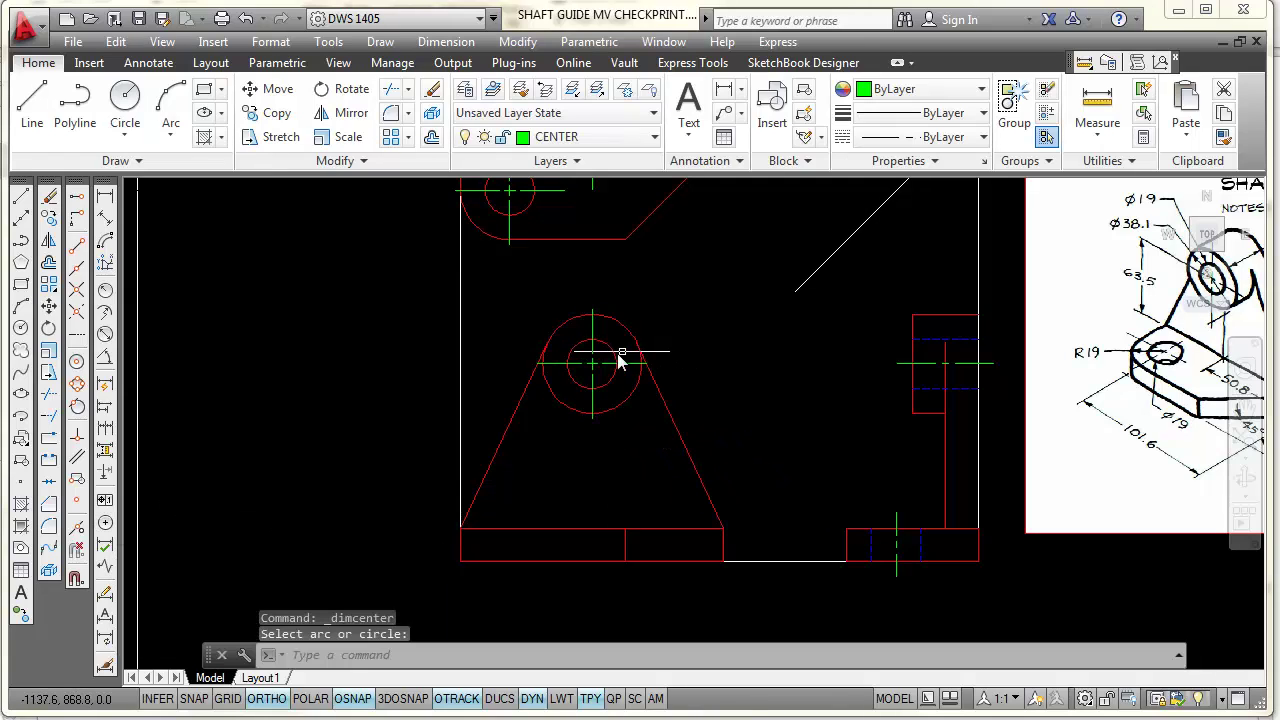
{"action": "scroll", "coordinate": [618, 352], "scroll_direction": "up", "scroll_amount": 3}
{"action": "scroll", "coordinate": [800, 352], "scroll_direction": "down", "scroll_amount": 2}
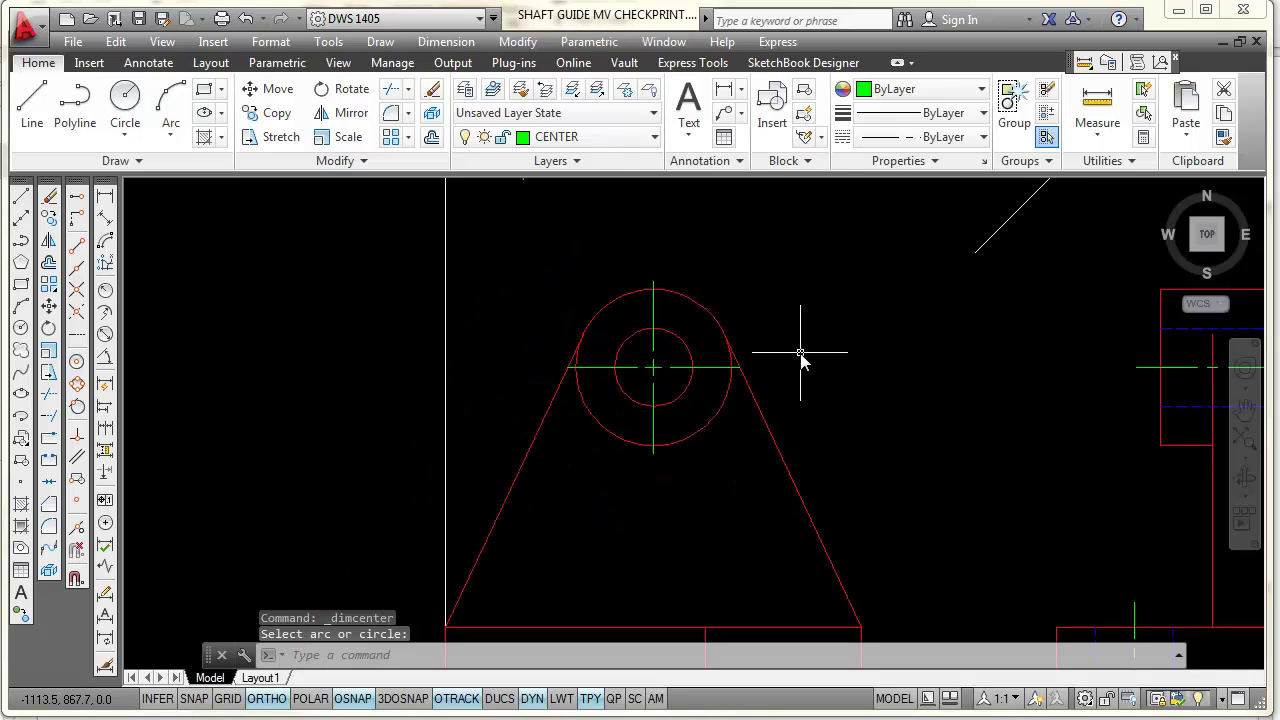
{"action": "scroll", "coordinate": [840, 368], "scroll_direction": "down", "scroll_amount": 4}
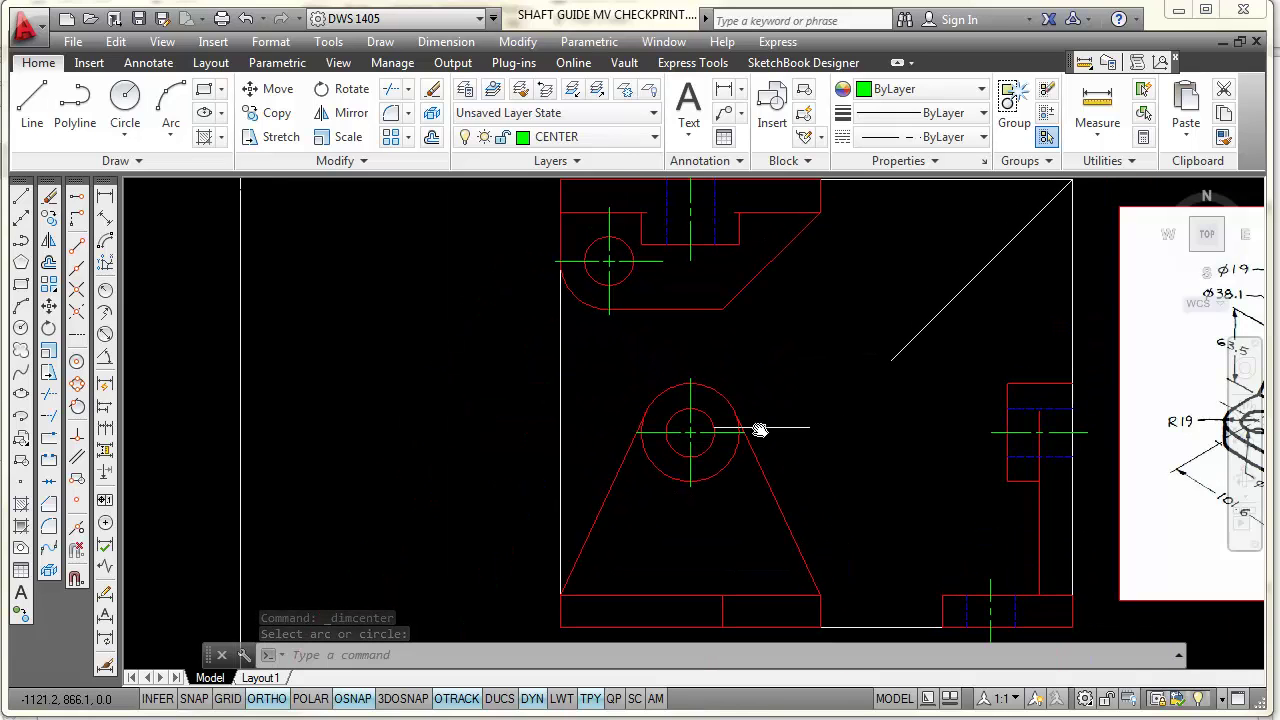
{"action": "scroll", "coordinate": [754, 418], "scroll_direction": "up", "scroll_amount": 3}
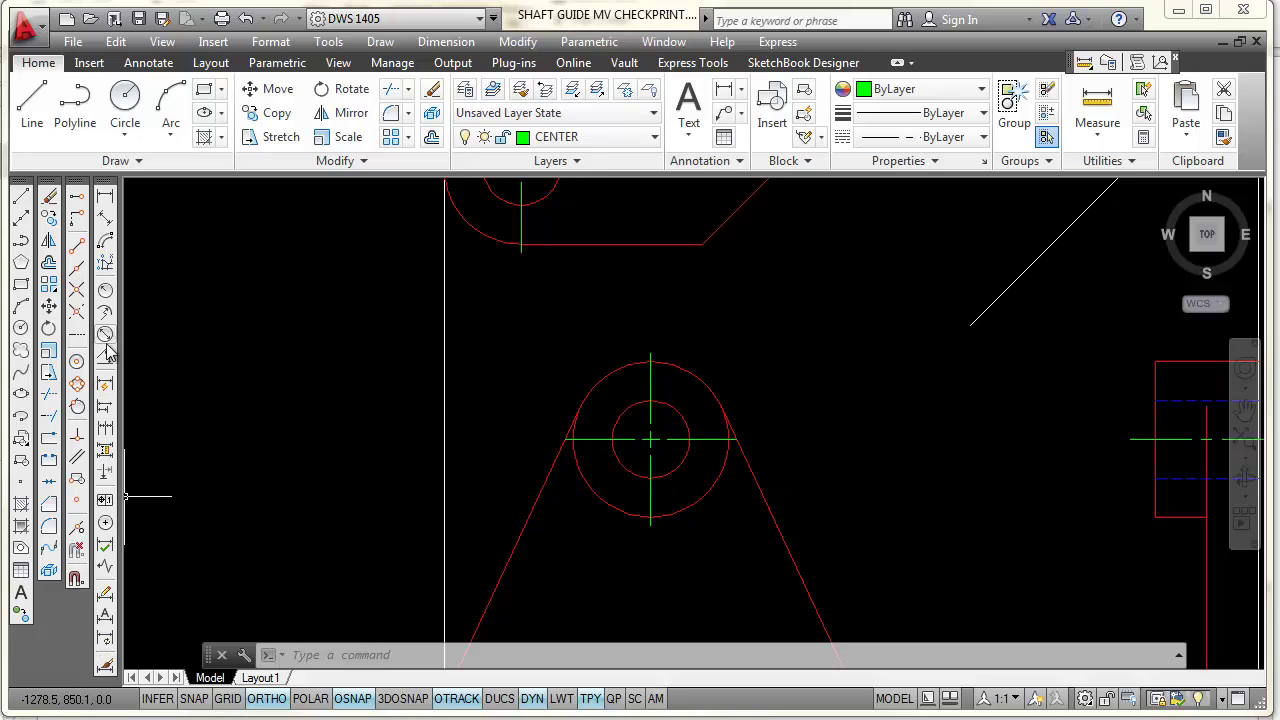
{"action": "left_click", "coordinate": [107, 670]}
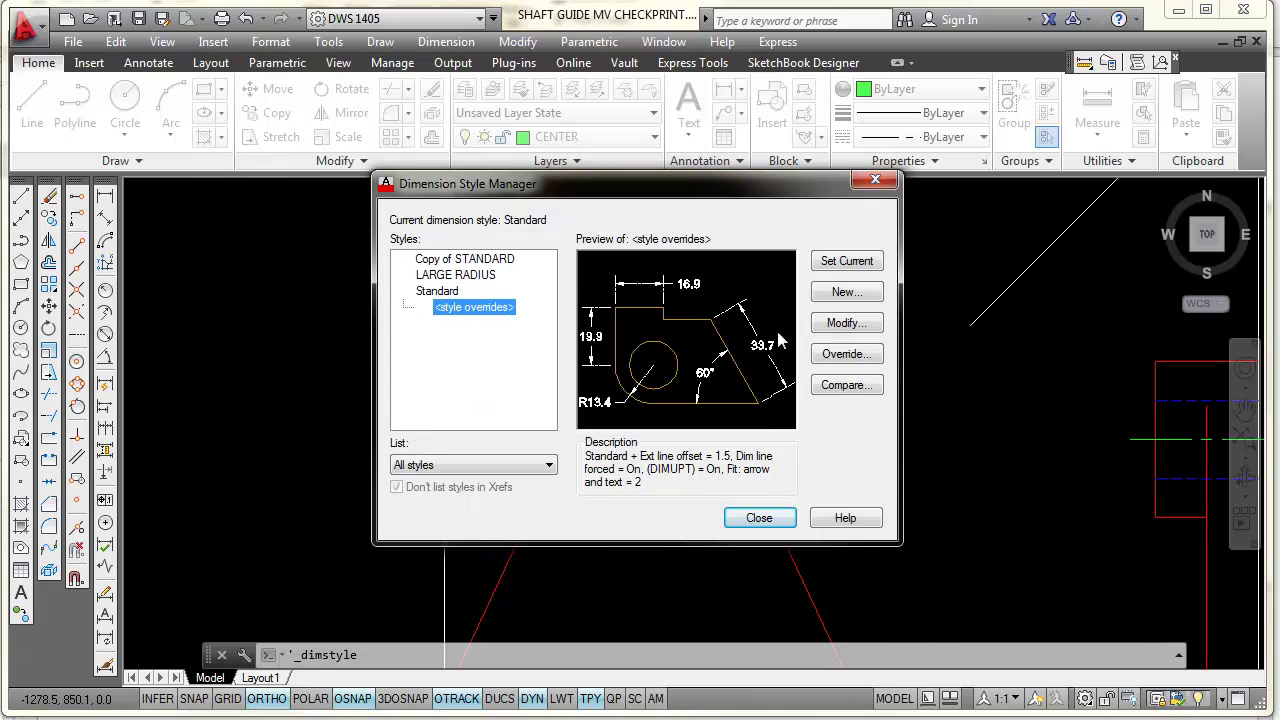
{"action": "left_click", "coordinate": [838, 326]}
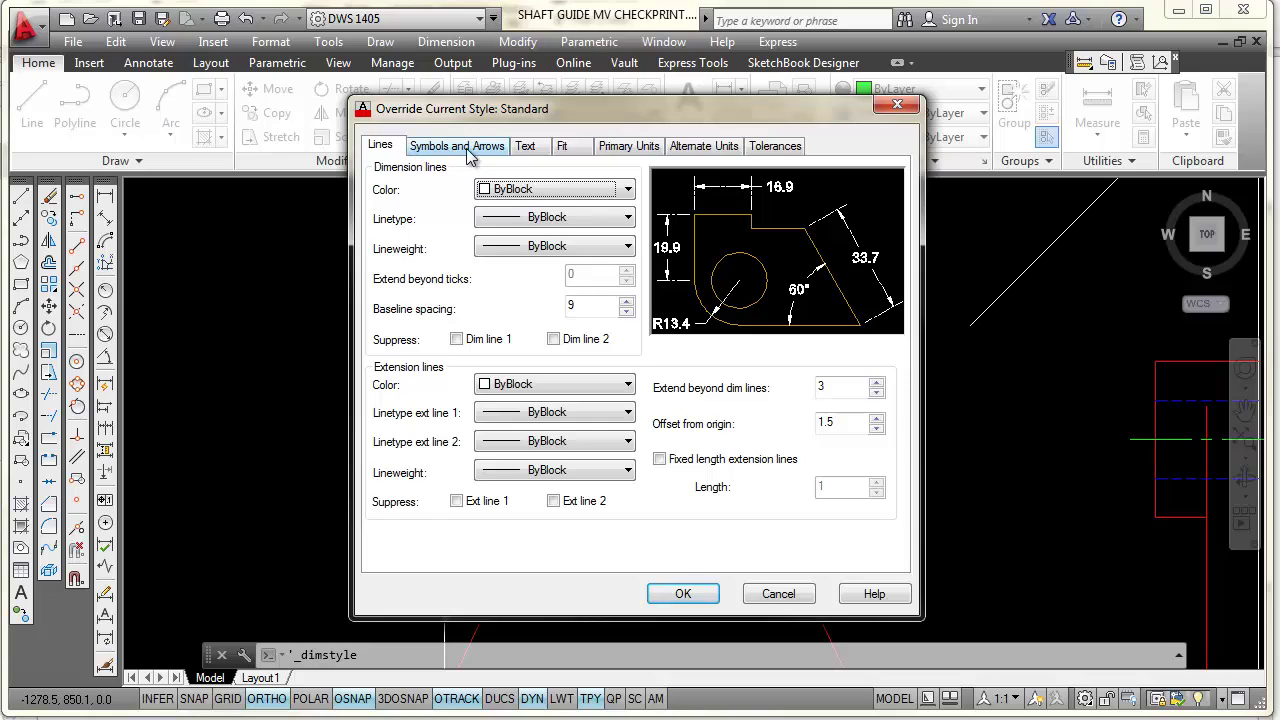
{"action": "left_click", "coordinate": [466, 147]}
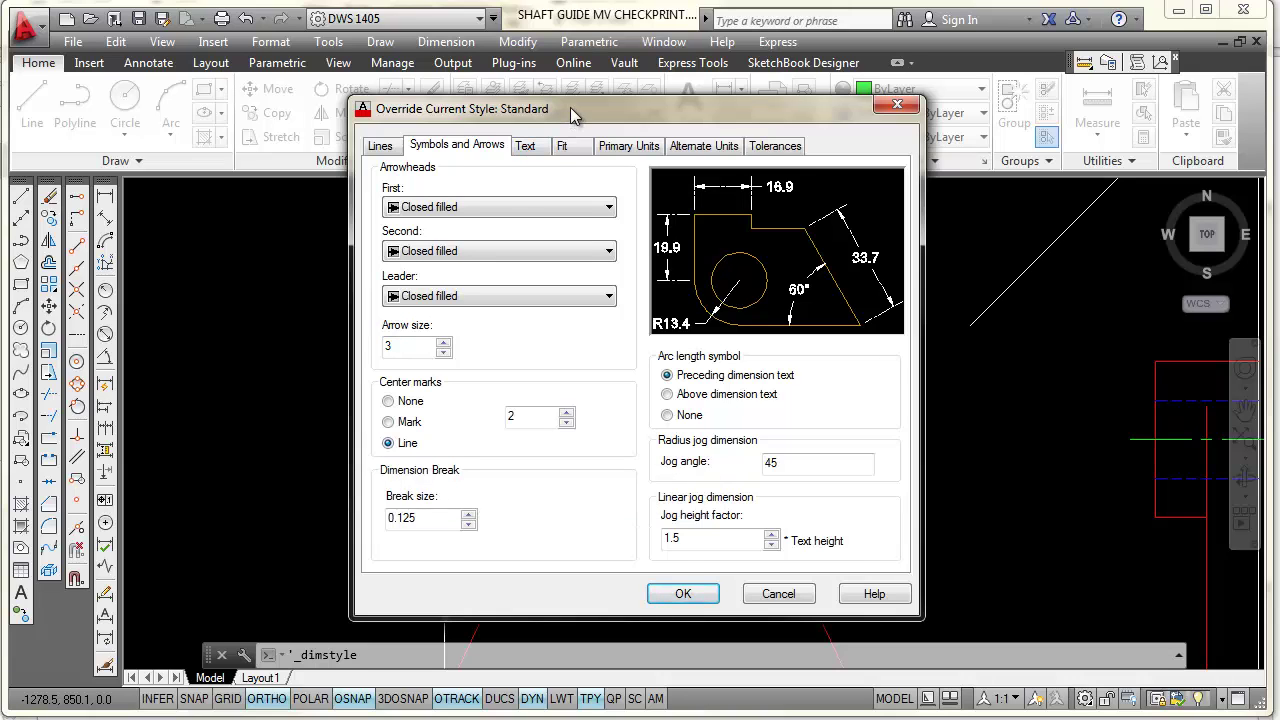
{"action": "left_click_drag", "start_coordinate": [570, 107], "coordinate": [463, 104]}
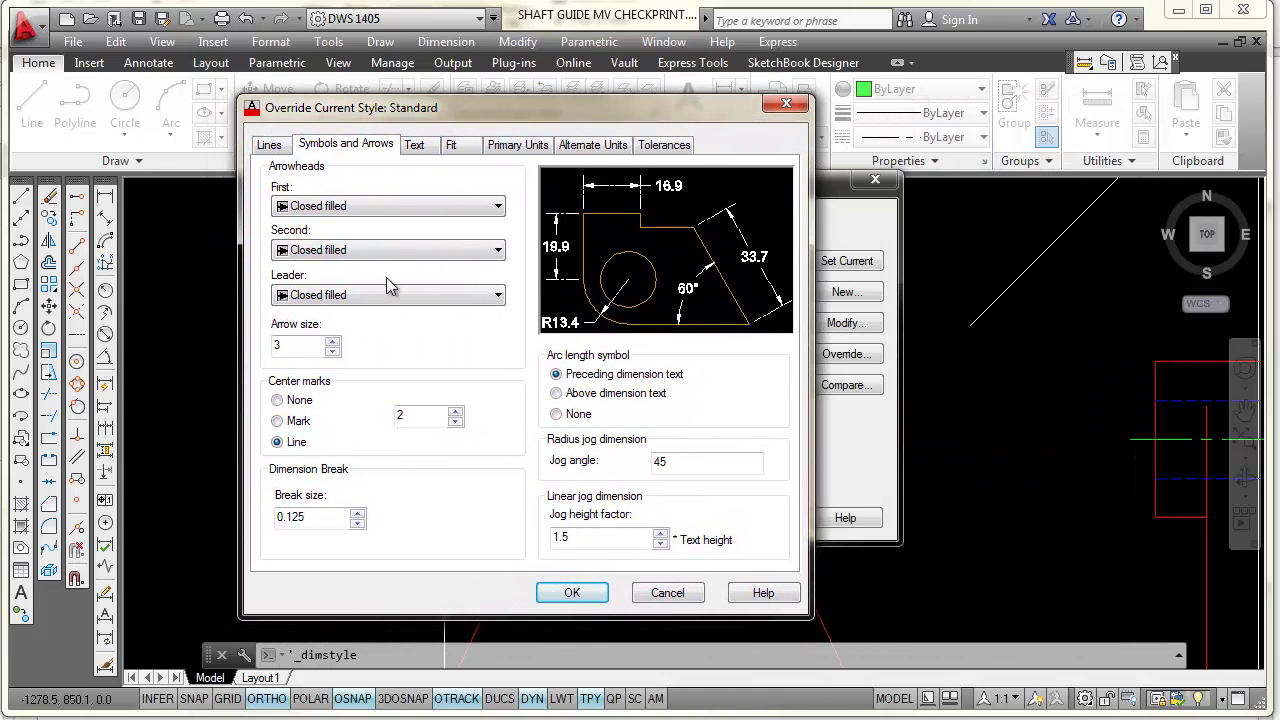
{"action": "left_click", "coordinate": [278, 423]}
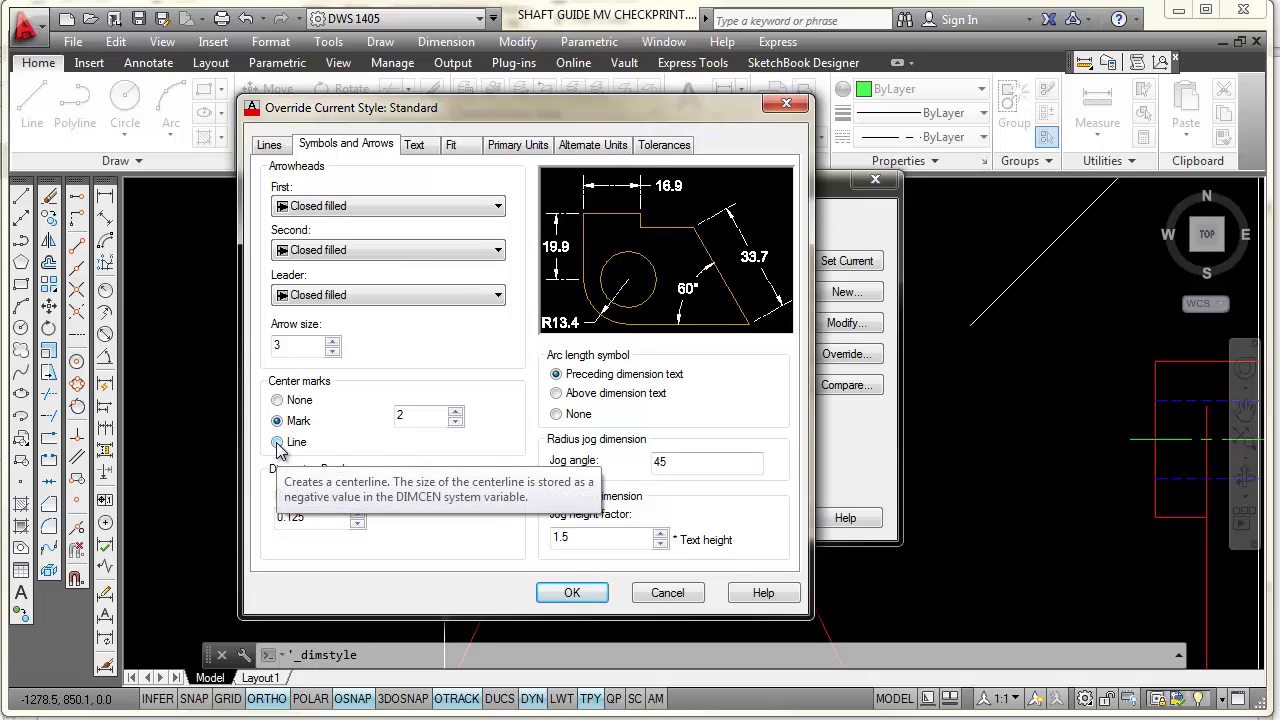
{"action": "left_click", "coordinate": [278, 444]}
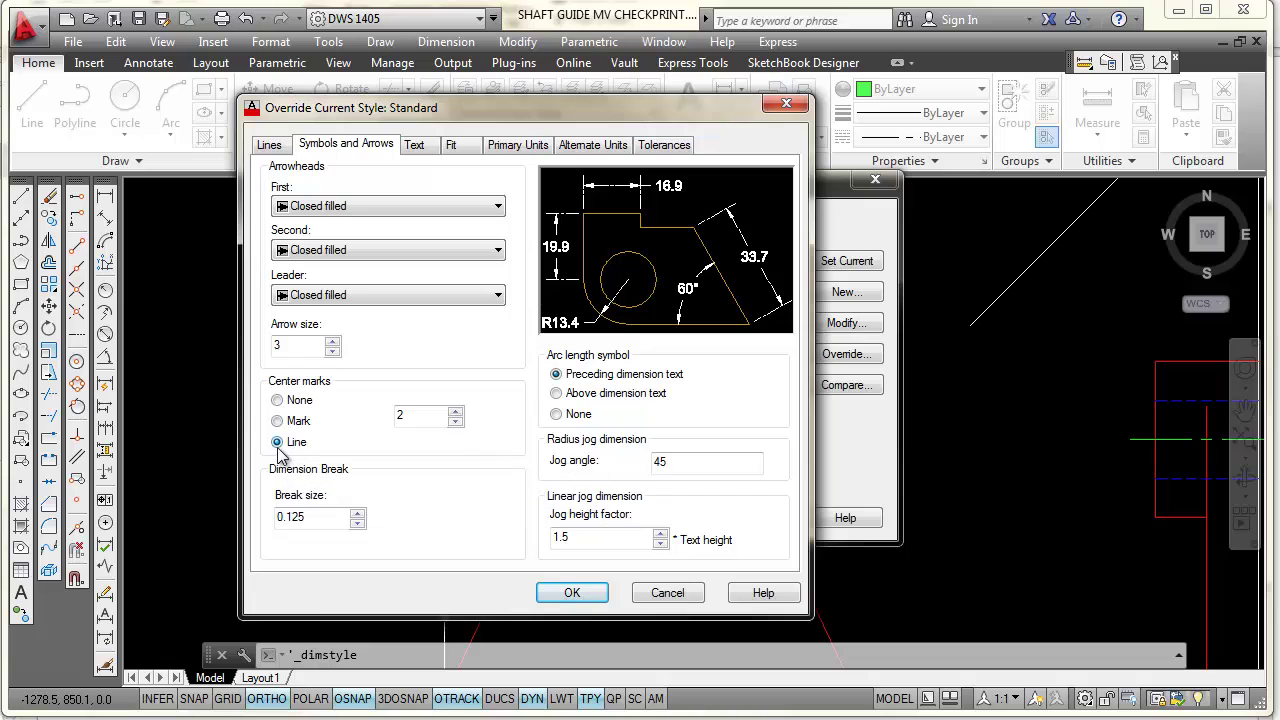
{"action": "left_click", "coordinate": [572, 593]}
{"action": "left_click", "coordinate": [759, 518]}
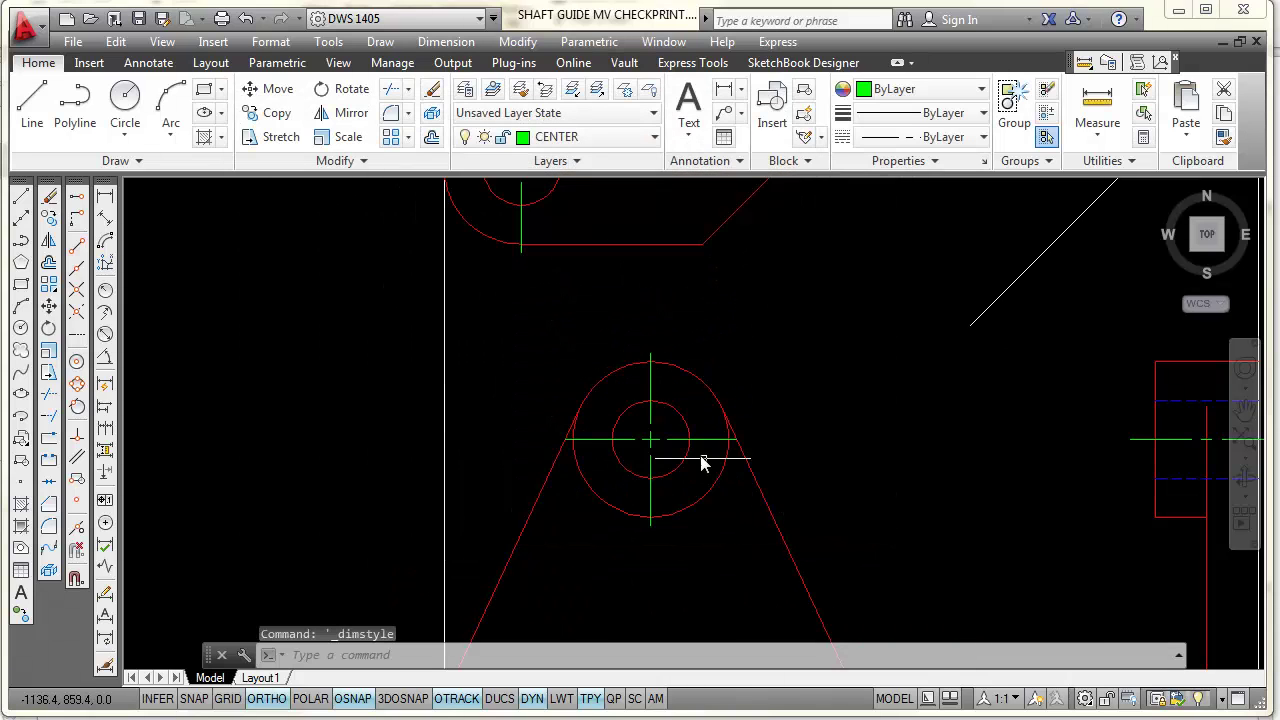
{"action": "scroll", "coordinate": [810, 445], "scroll_direction": "down", "scroll_amount": 2}
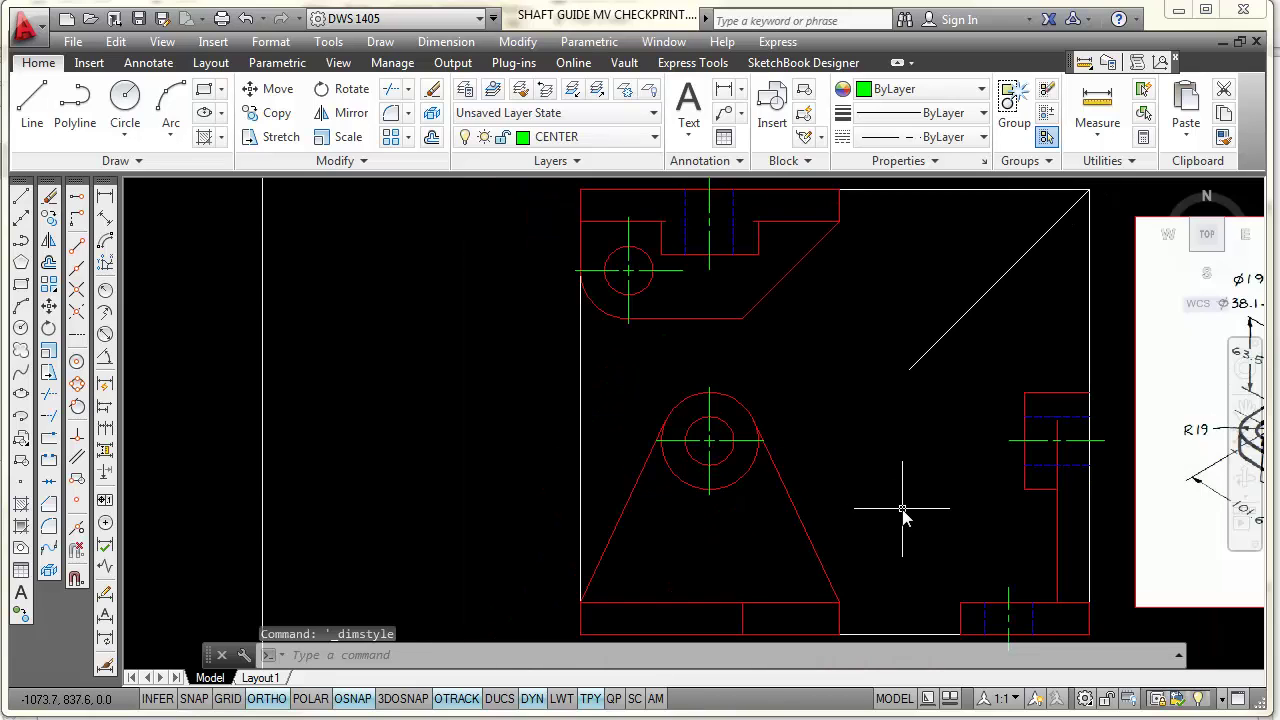
{"action": "middle_click_drag", "start_coordinate": [902, 512], "coordinate": [757, 486]}
{"action": "scroll", "coordinate": [757, 486], "scroll_direction": "down", "scroll_amount": 2}
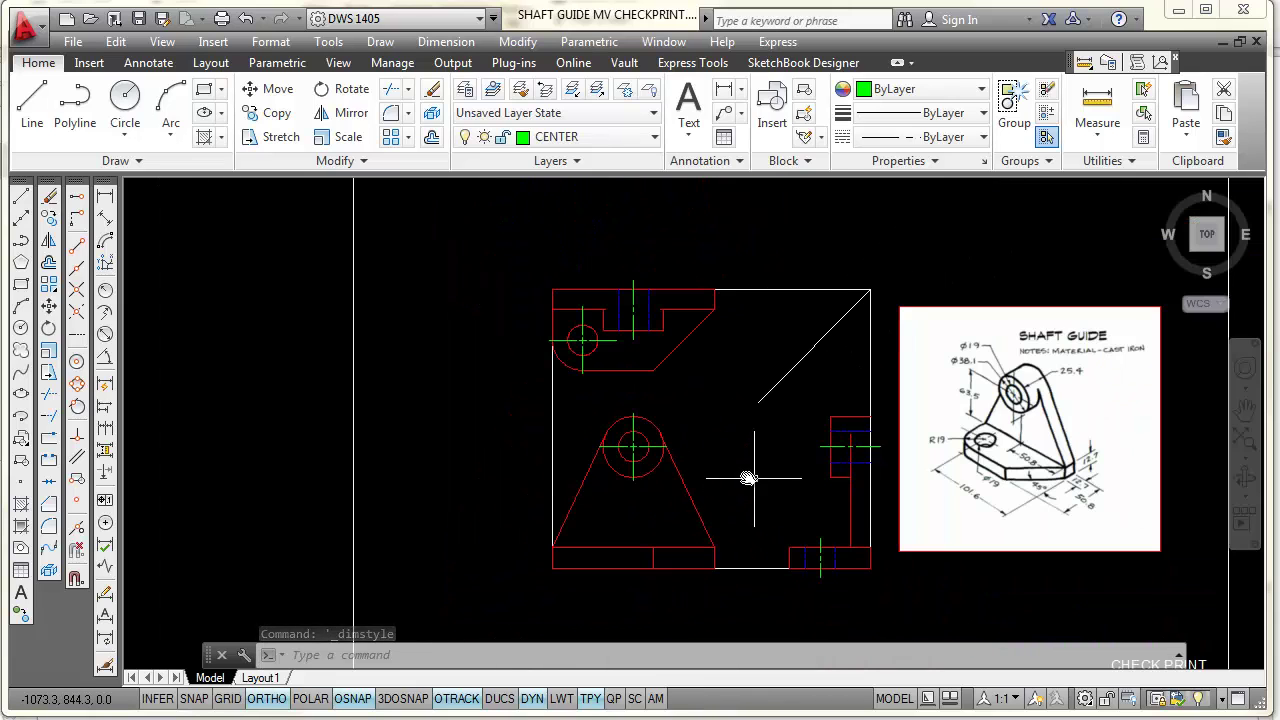
{"action": "scroll", "coordinate": [720, 450], "scroll_direction": "up", "scroll_amount": 2}
{"action": "scroll", "coordinate": [721, 455], "scroll_direction": "down", "scroll_amount": 2}
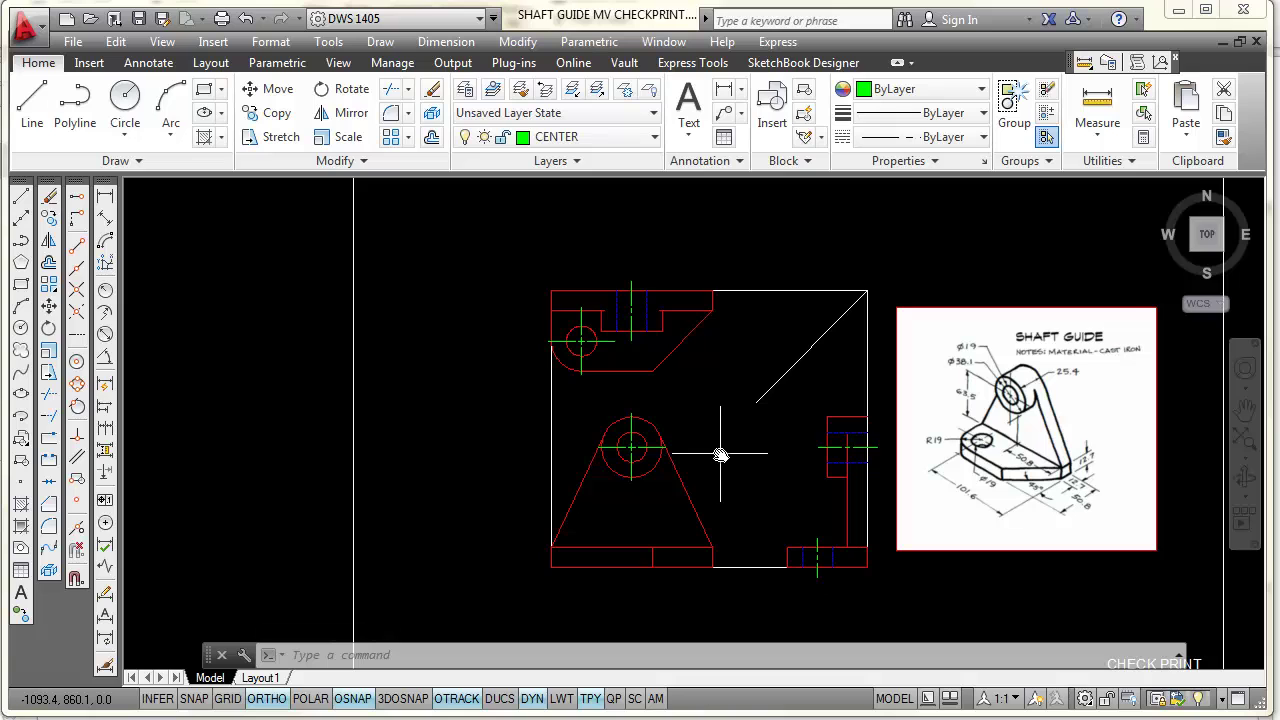
{"action": "scroll", "coordinate": [722, 453], "scroll_direction": "up", "scroll_amount": 2}
{"action": "middle_click_drag", "start_coordinate": [754, 482], "coordinate": [566, 474]}
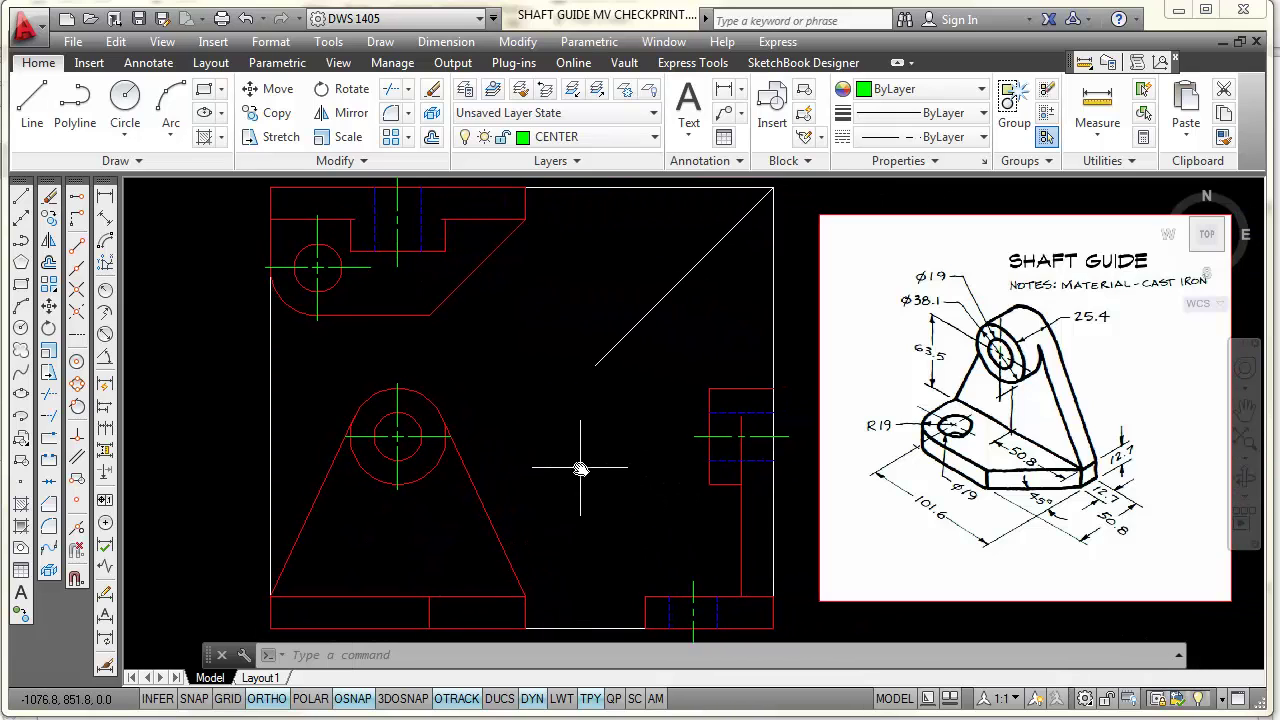